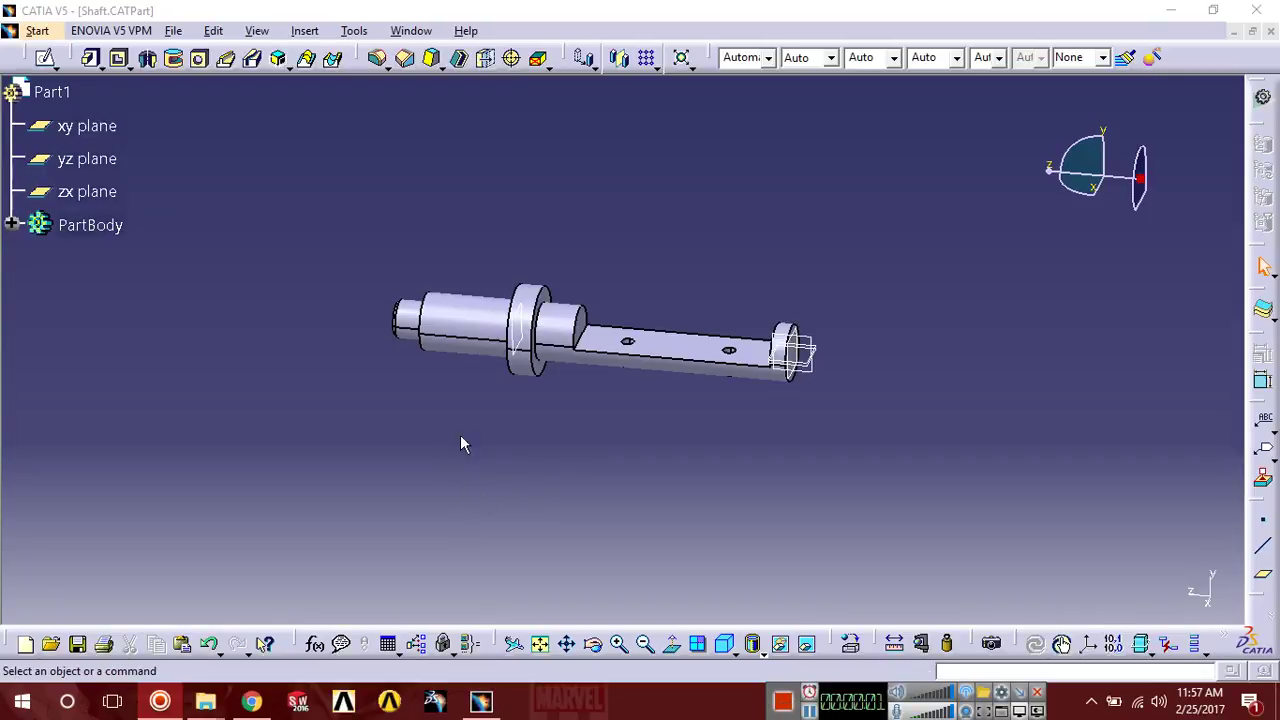
# Look over the finished shaft model, then switch to a new blank Part1
pyautogui.moveTo(583, 429); pyautogui.dragTo(384, 362, button='middle')
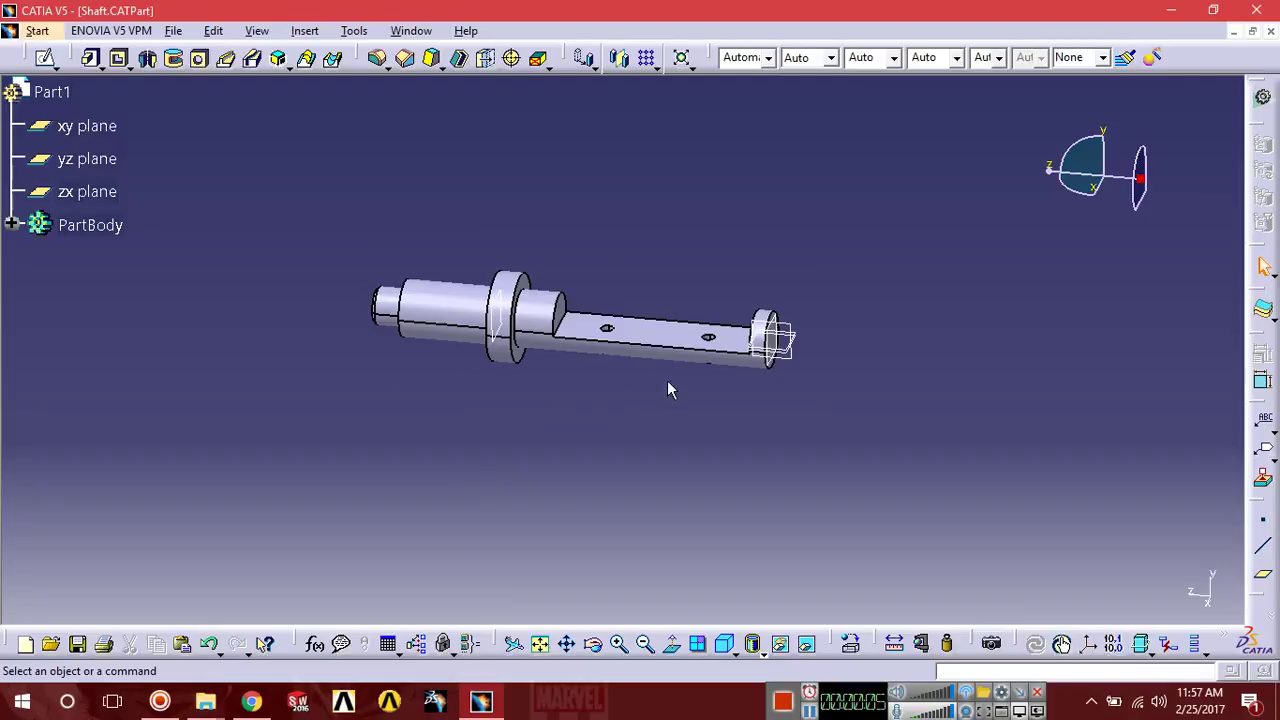
pyautogui.moveTo(793, 382); pyautogui.dragTo(821, 396, button='middle')
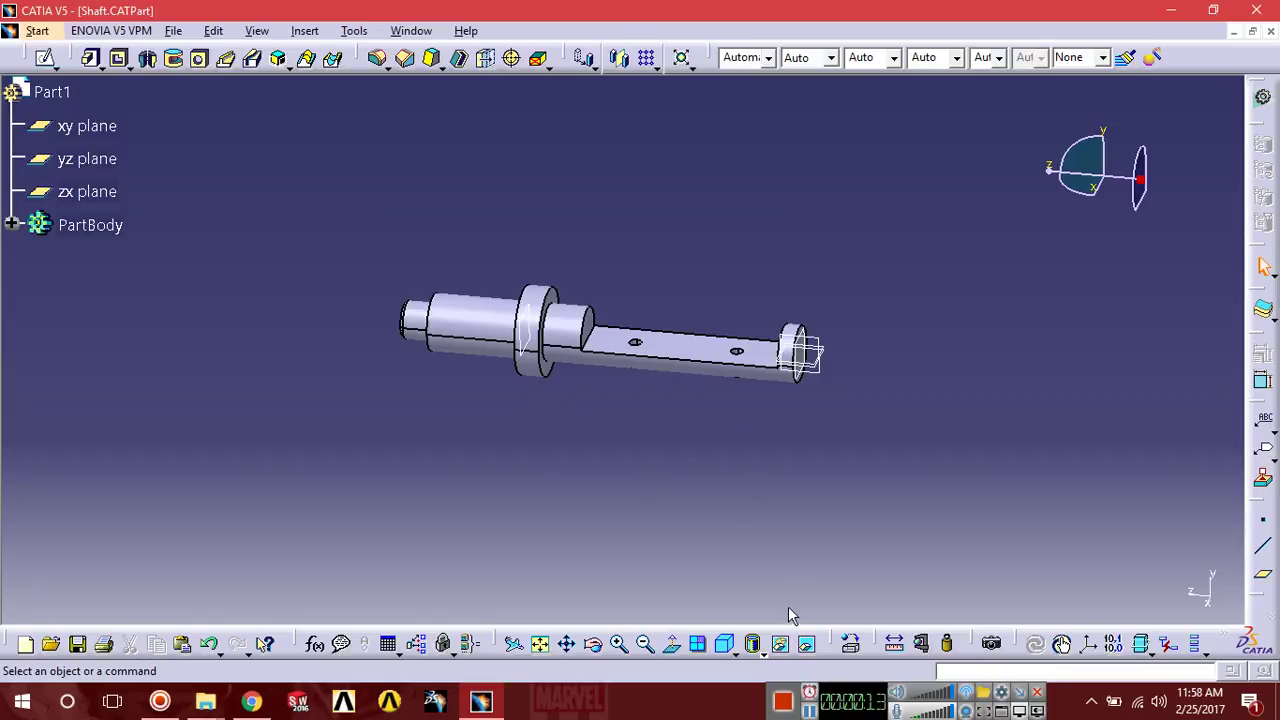
pyautogui.click(808, 710)
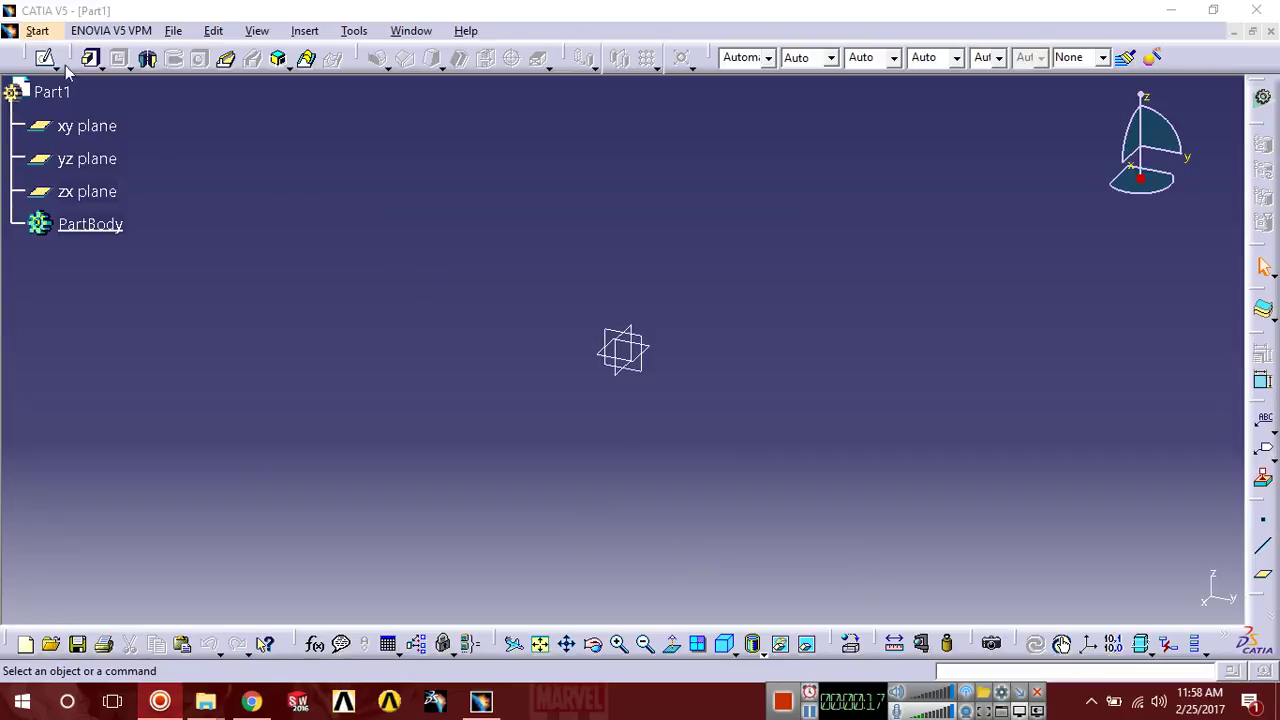
# Switch to the Part Design workbench and start a sketch on the xy plane
pyautogui.click(37, 31)
pyautogui.moveTo(70, 78)
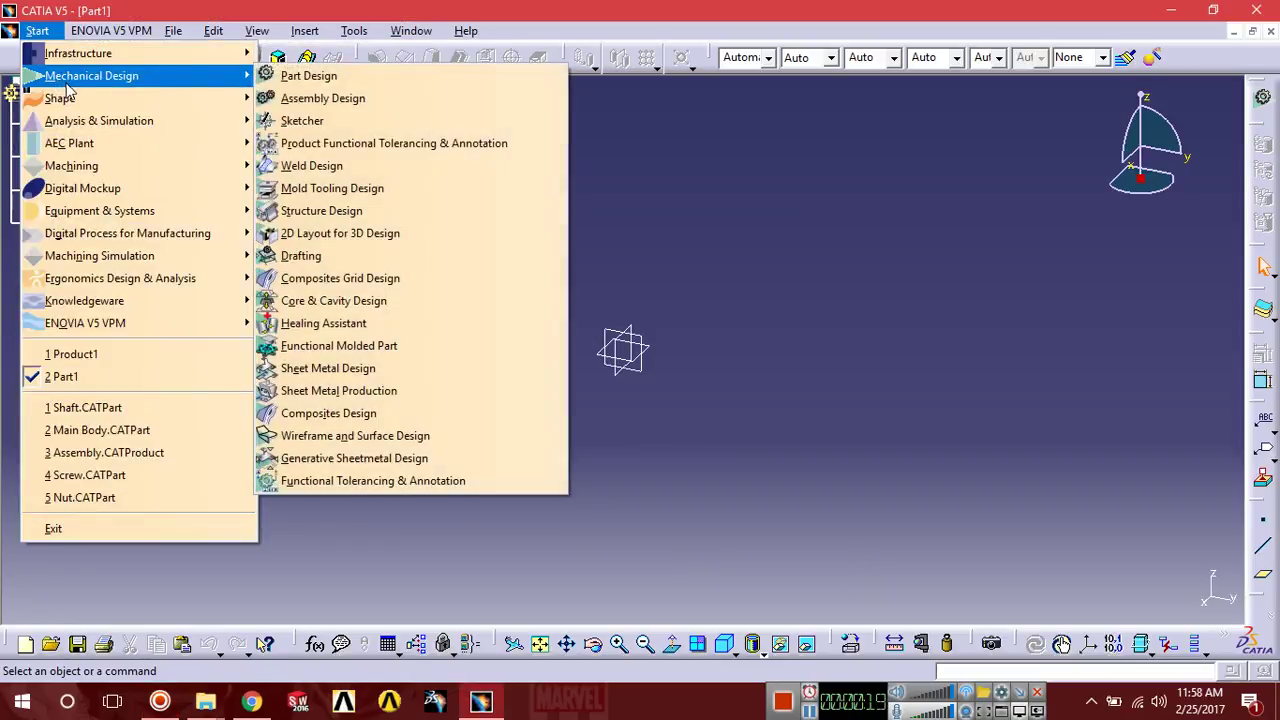
pyautogui.click(312, 80)
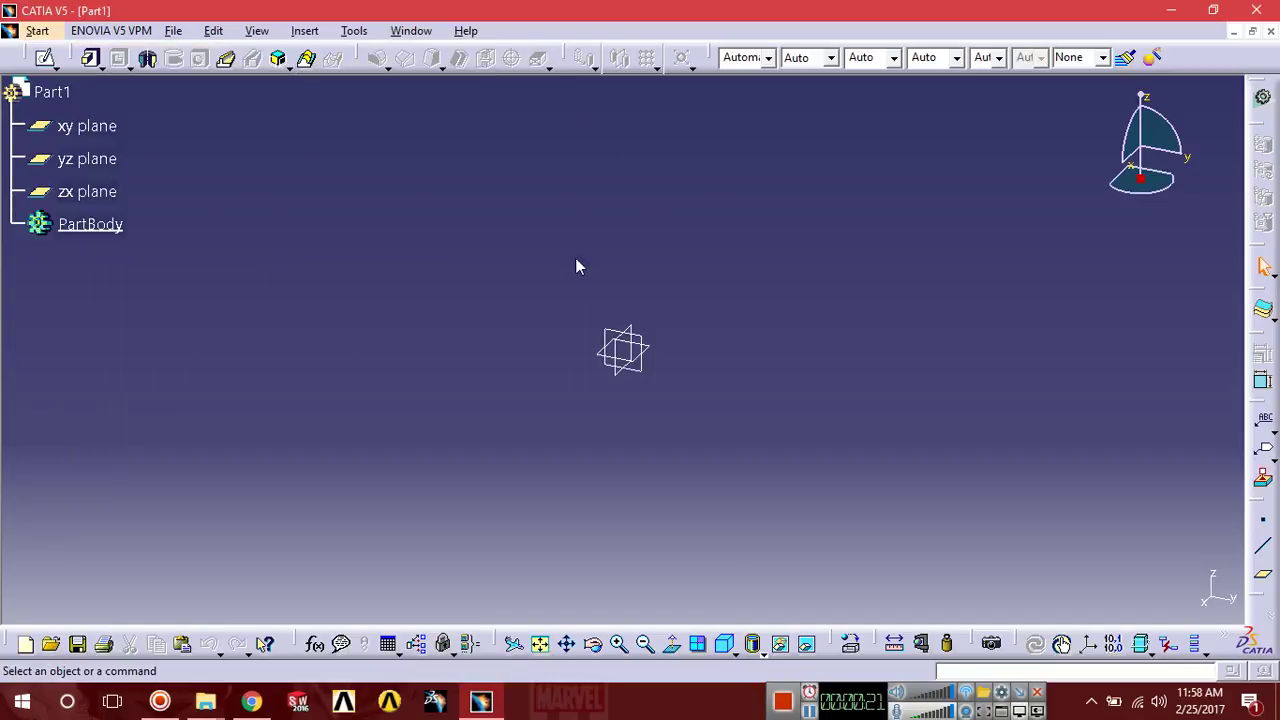
pyautogui.click(808, 710)
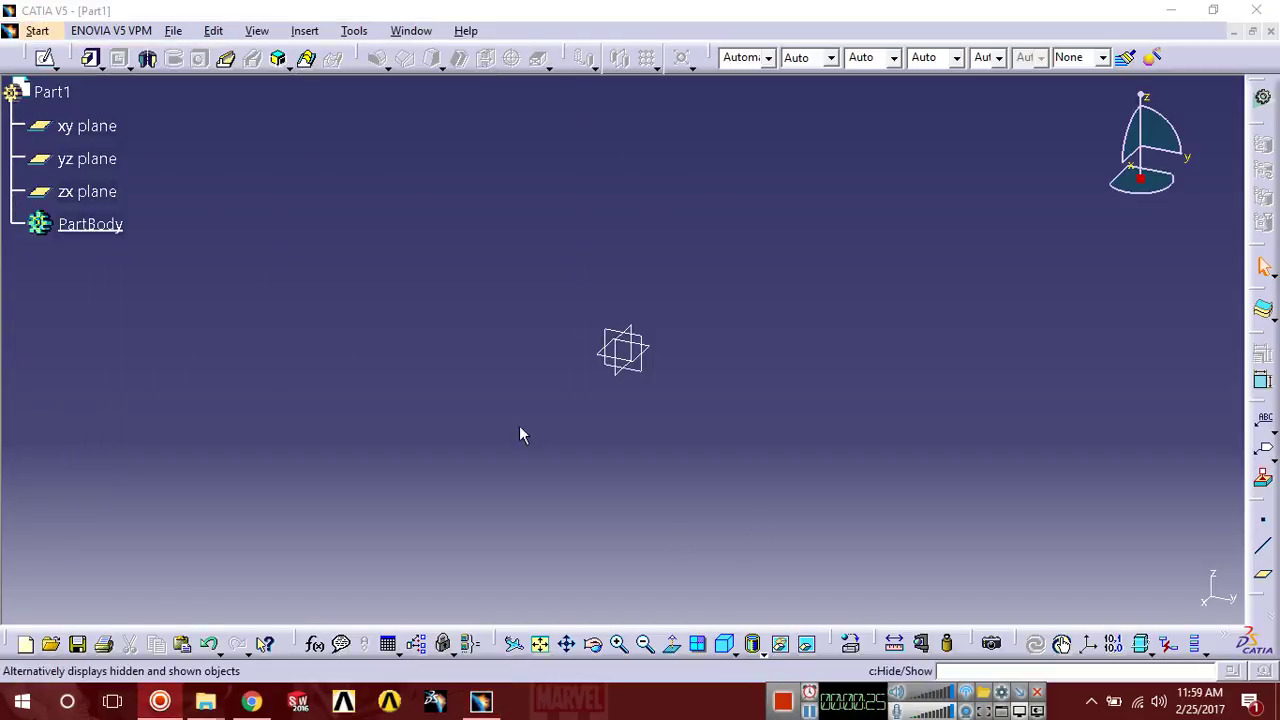
pyautogui.click(118, 130)
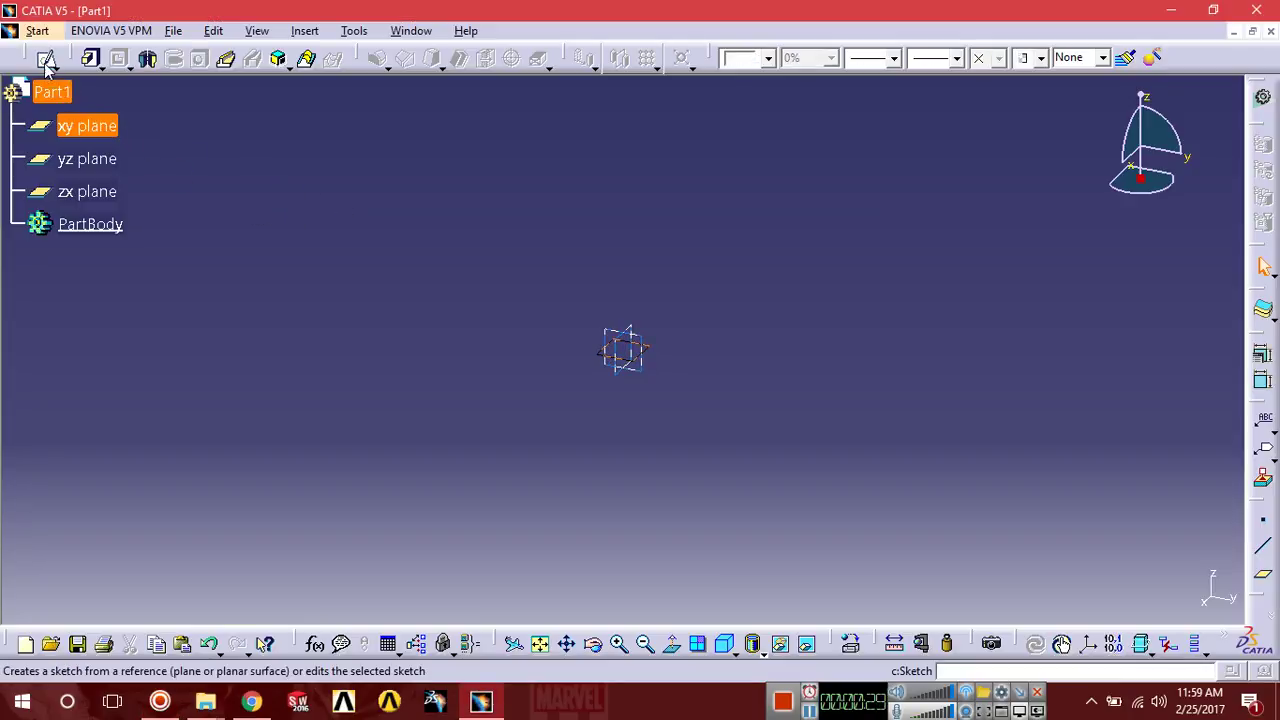
pyautogui.click(45, 57)
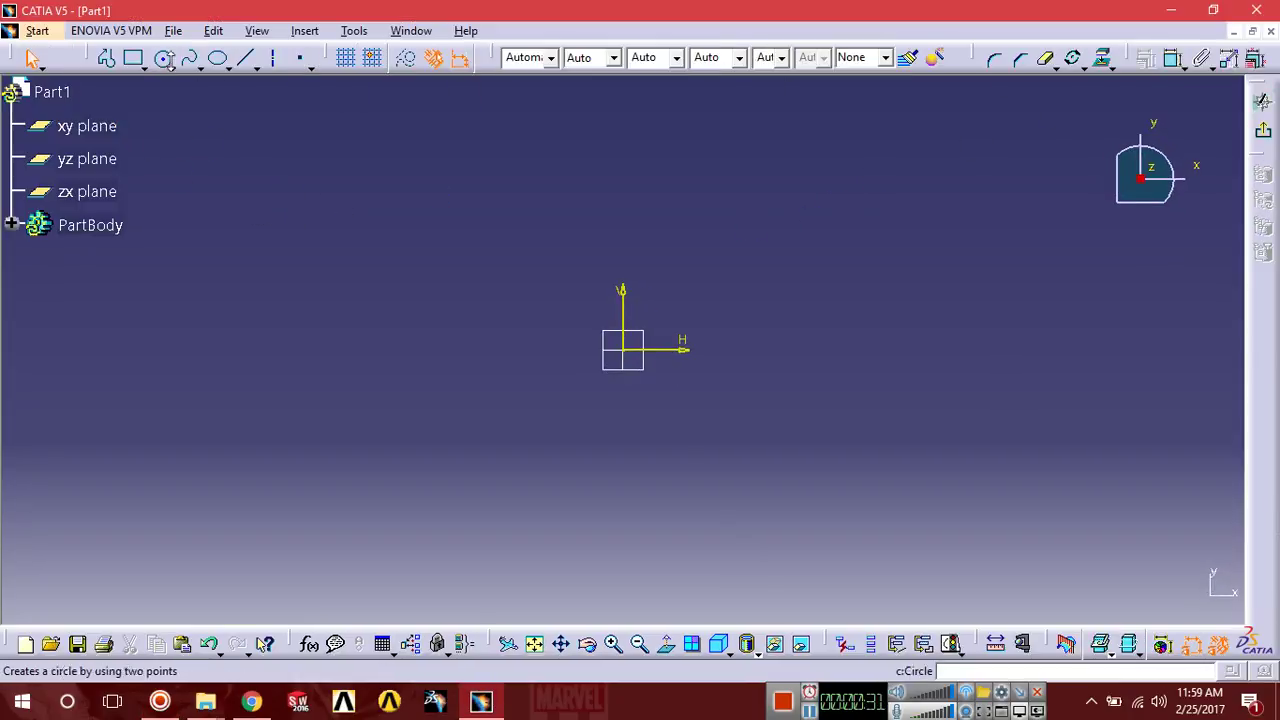
# Draw a circle centred at the origin and constrain its diameter to 56 mm
pyautogui.click(172, 66)
pyautogui.click(186, 86)
pyautogui.click(623, 349)
pyautogui.click(716, 340)
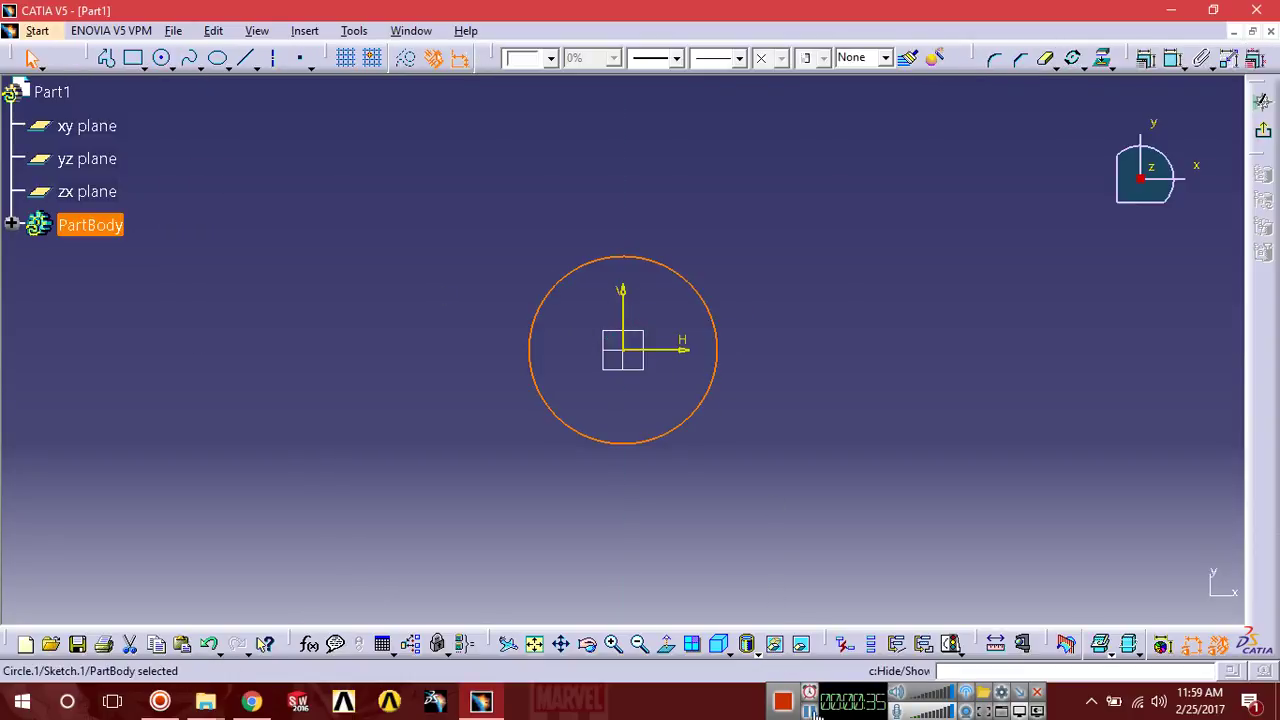
pyautogui.click(1147, 57)
pyautogui.click(688, 282)
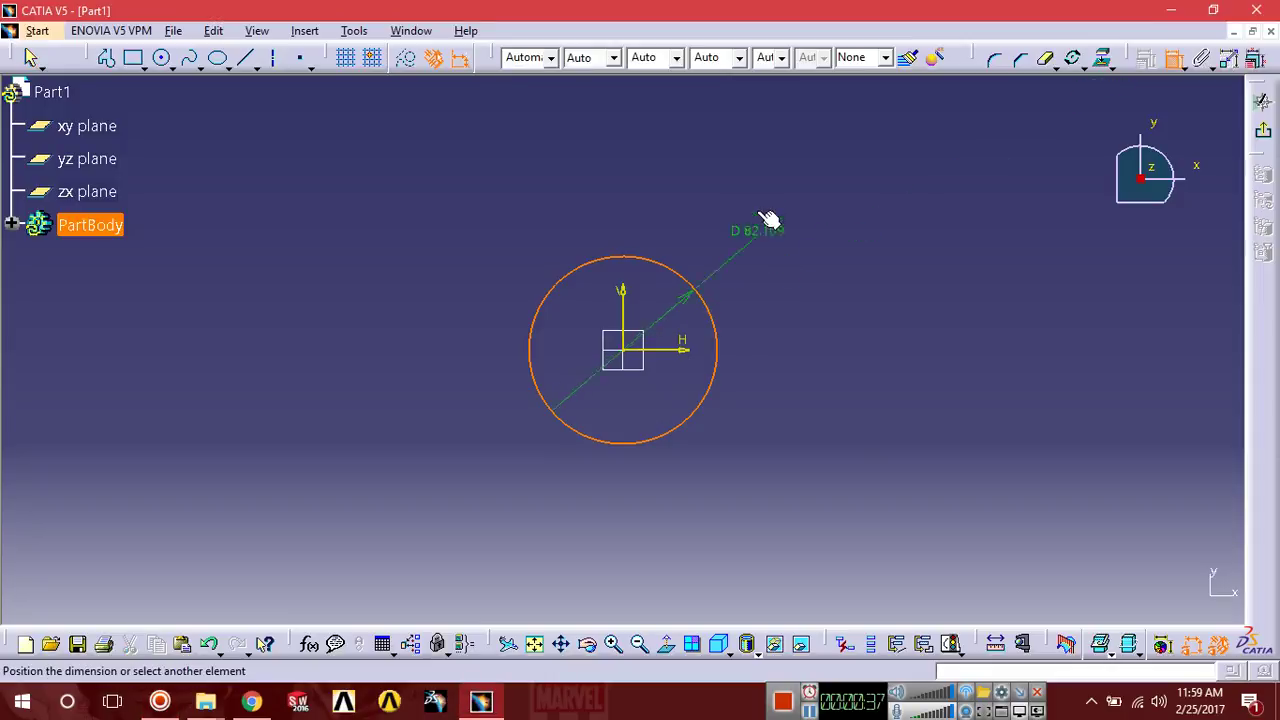
pyautogui.click(755, 205)
pyautogui.doubleClick(755, 205)
pyautogui.write('56')
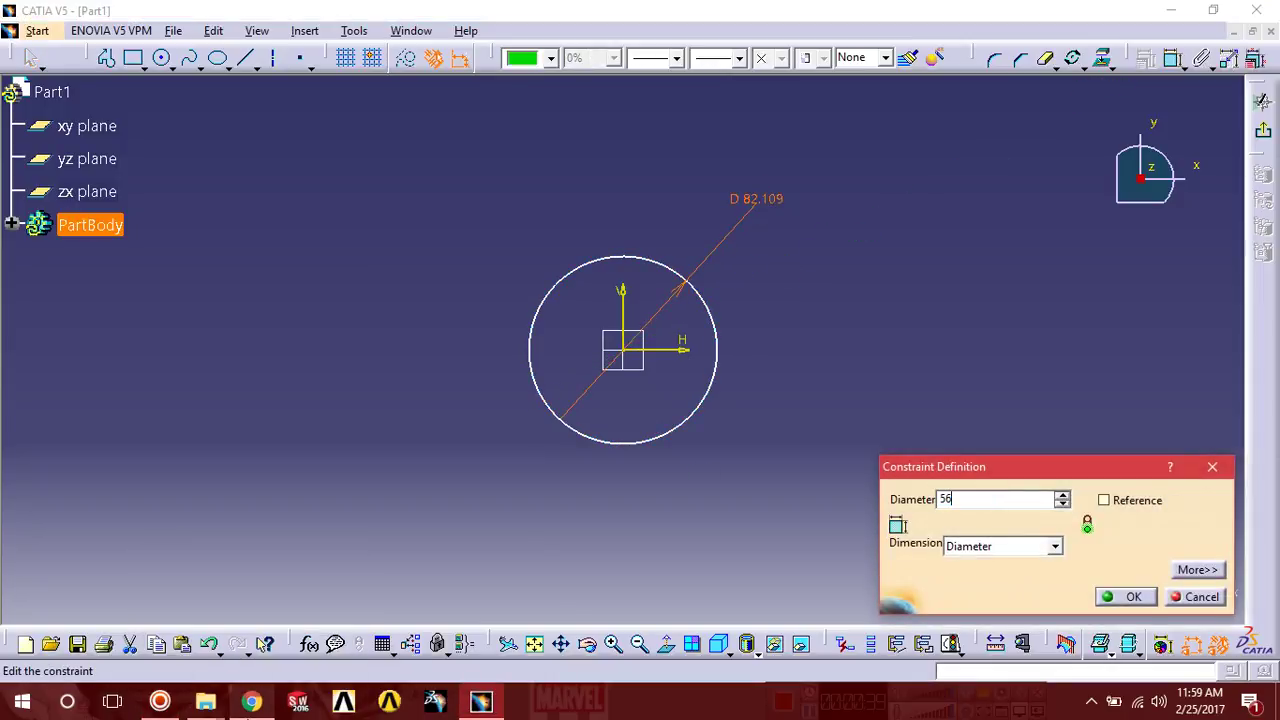
pyautogui.press('Return')
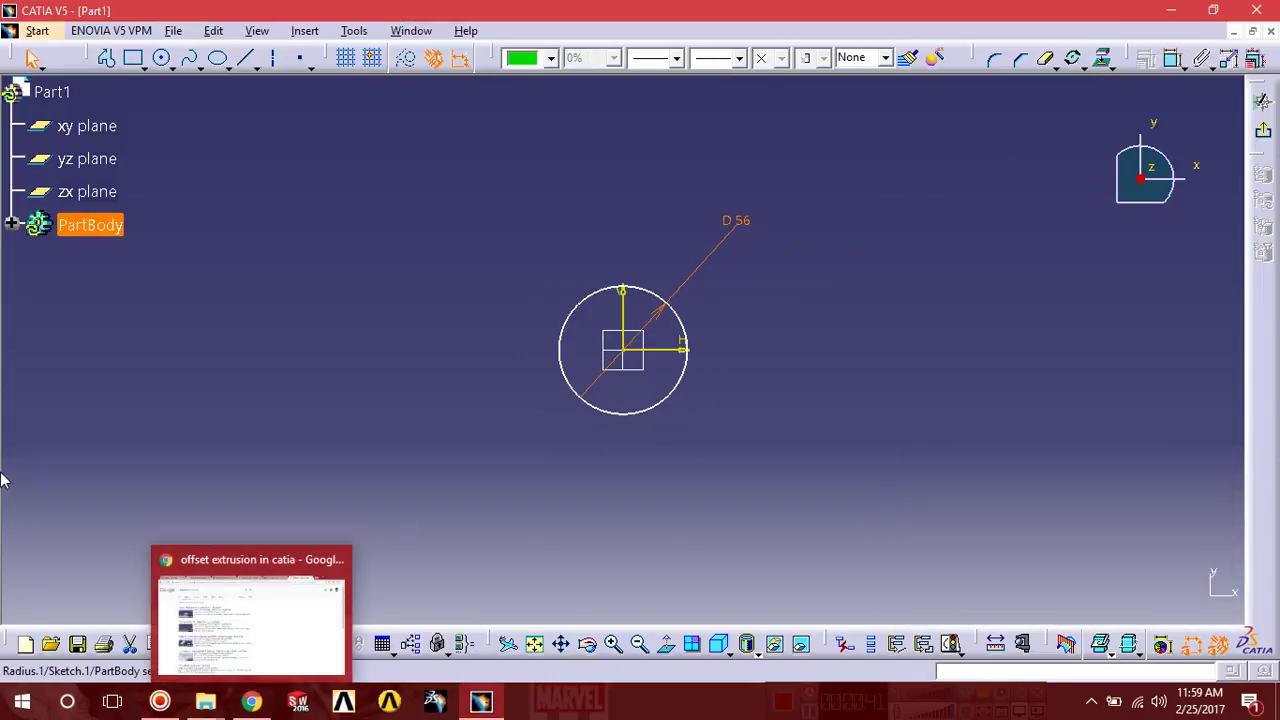
# Pad the 56 mm circle one-sided to 360.9 mm, creating Pad.1
pyautogui.click(1263, 131)
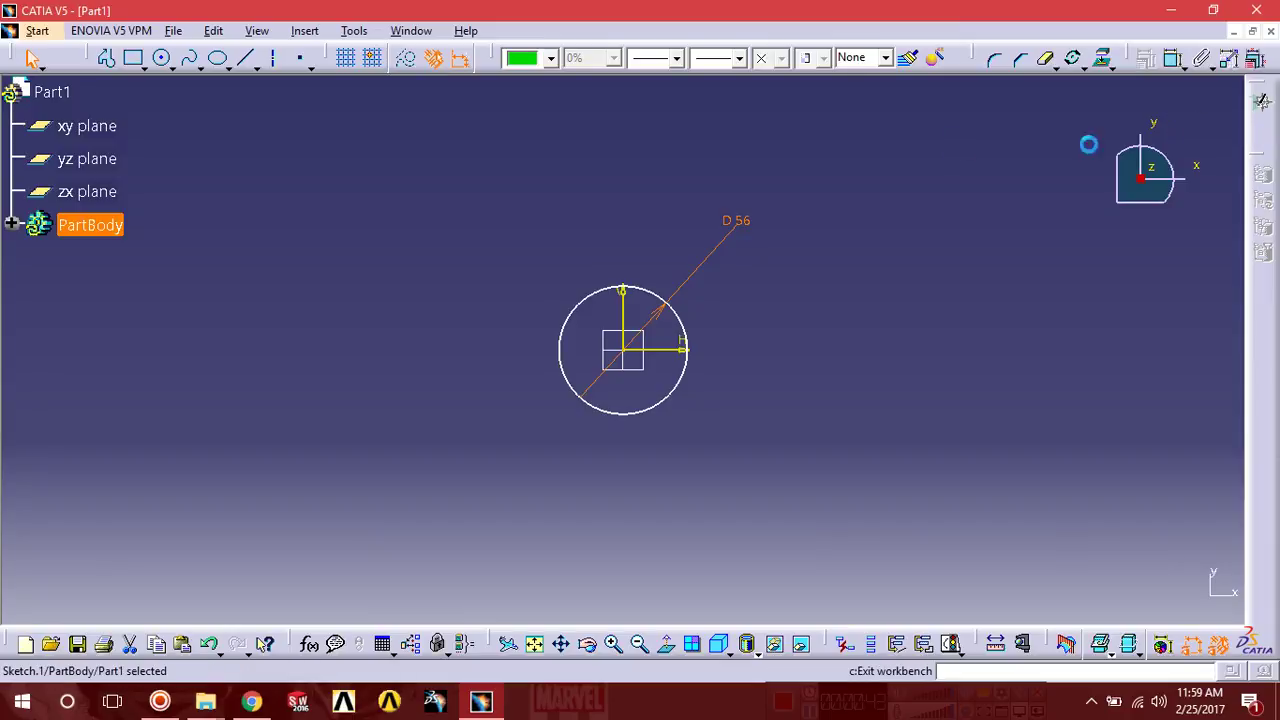
pyautogui.click(92, 60)
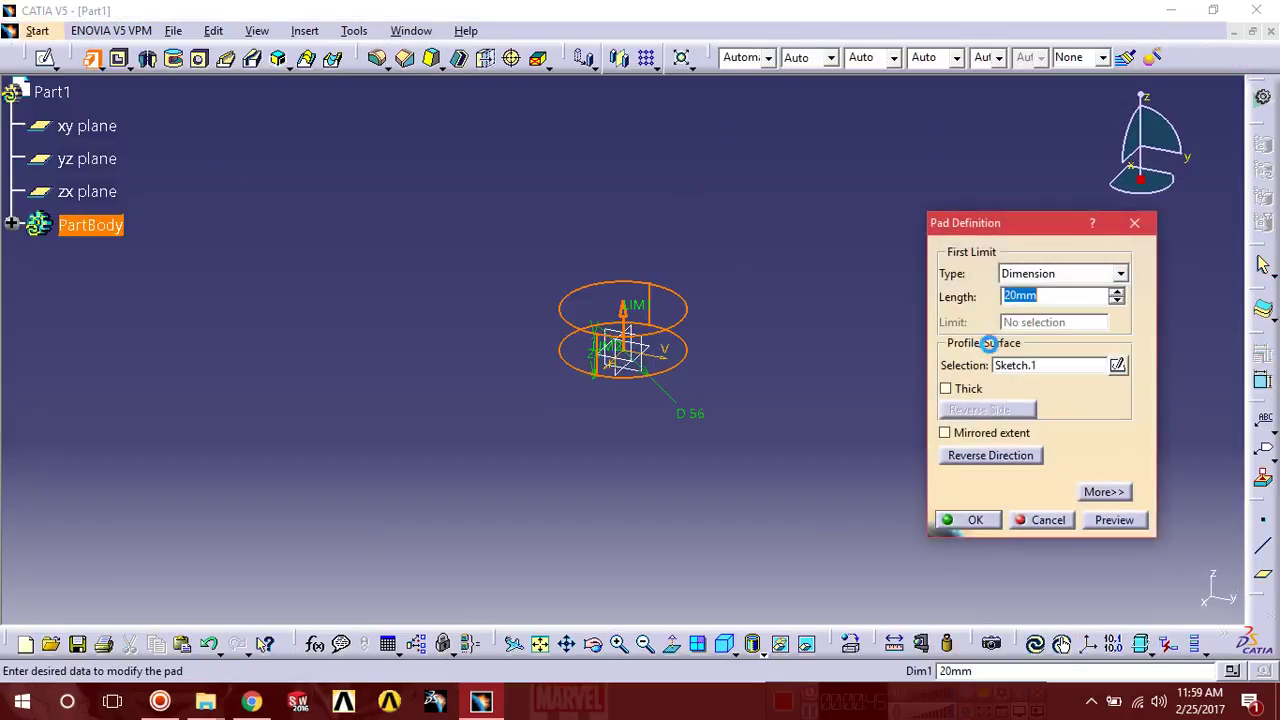
pyautogui.click(945, 434)
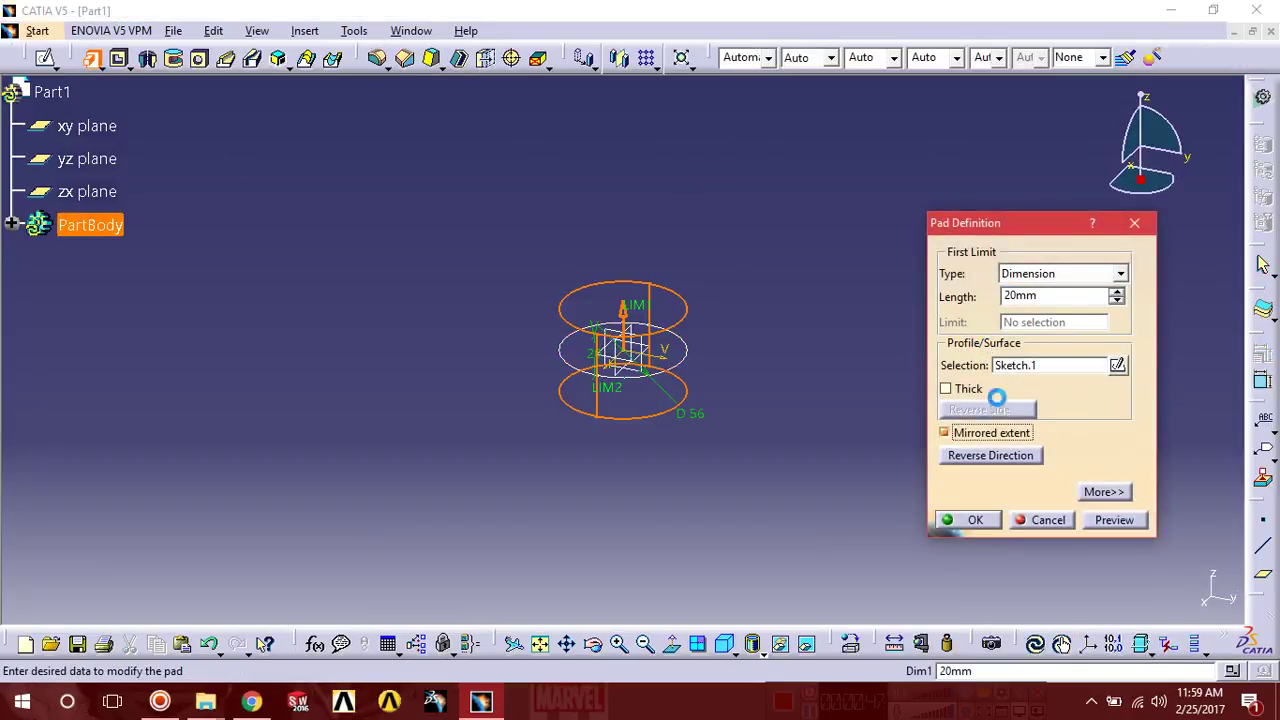
pyautogui.click(948, 435)
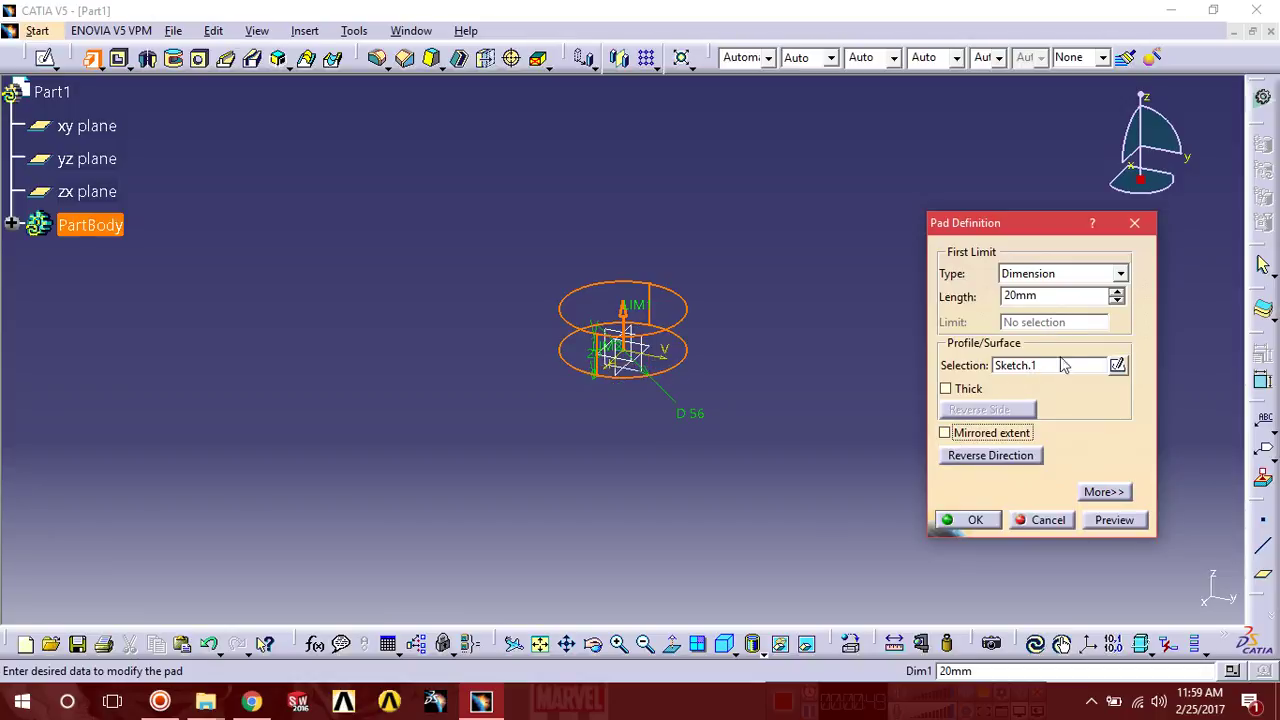
pyautogui.doubleClick(1054, 297)
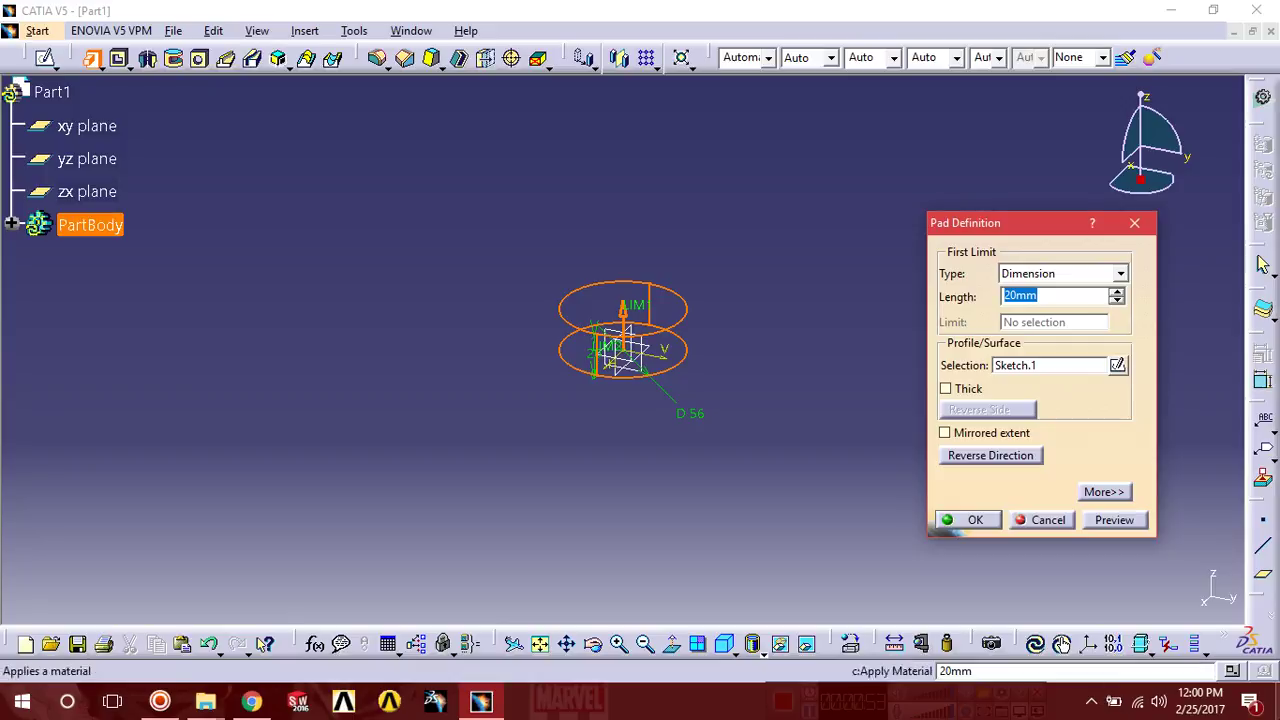
pyautogui.write('360.9')
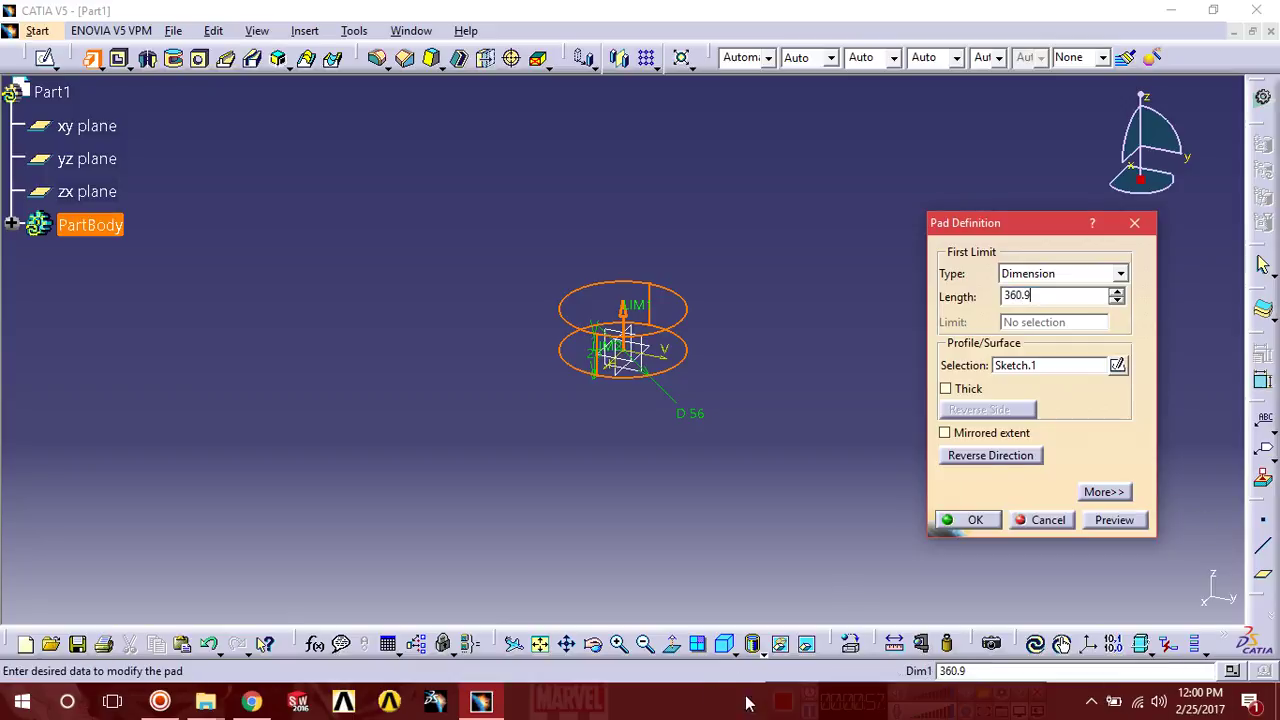
pyautogui.click(1108, 523)
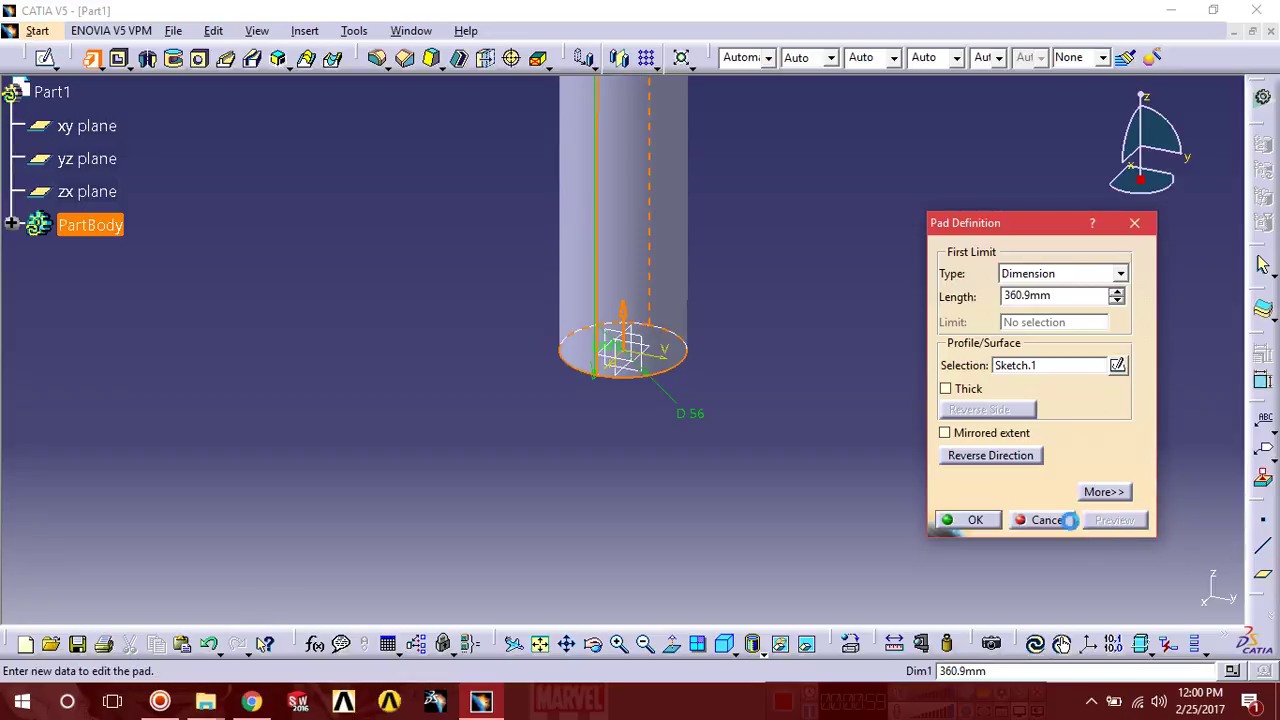
pyautogui.click(990, 522)
# Start a new sketch on the cylinder's top face
pyautogui.click(160, 701)
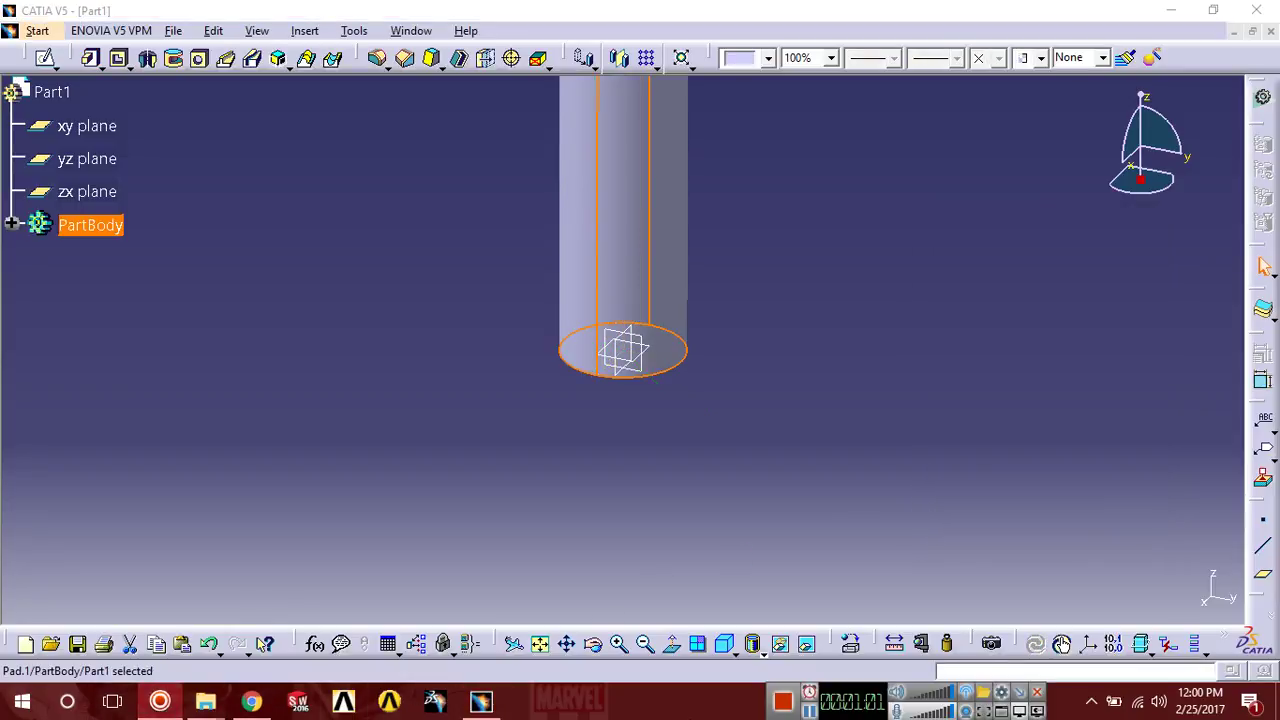
pyautogui.moveTo(811, 557); pyautogui.dragTo(777, 443, button='middle')
pyautogui.click(777, 443)
pyautogui.click(646, 168)
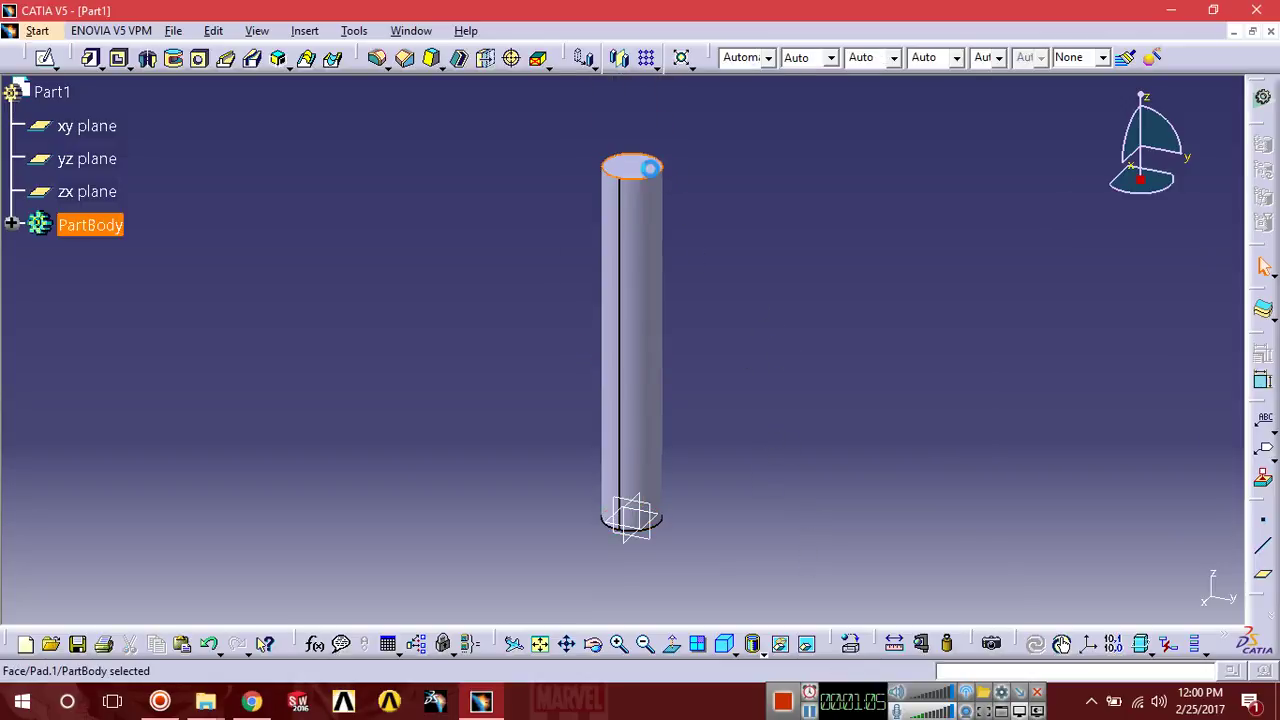
pyautogui.click(45, 57)
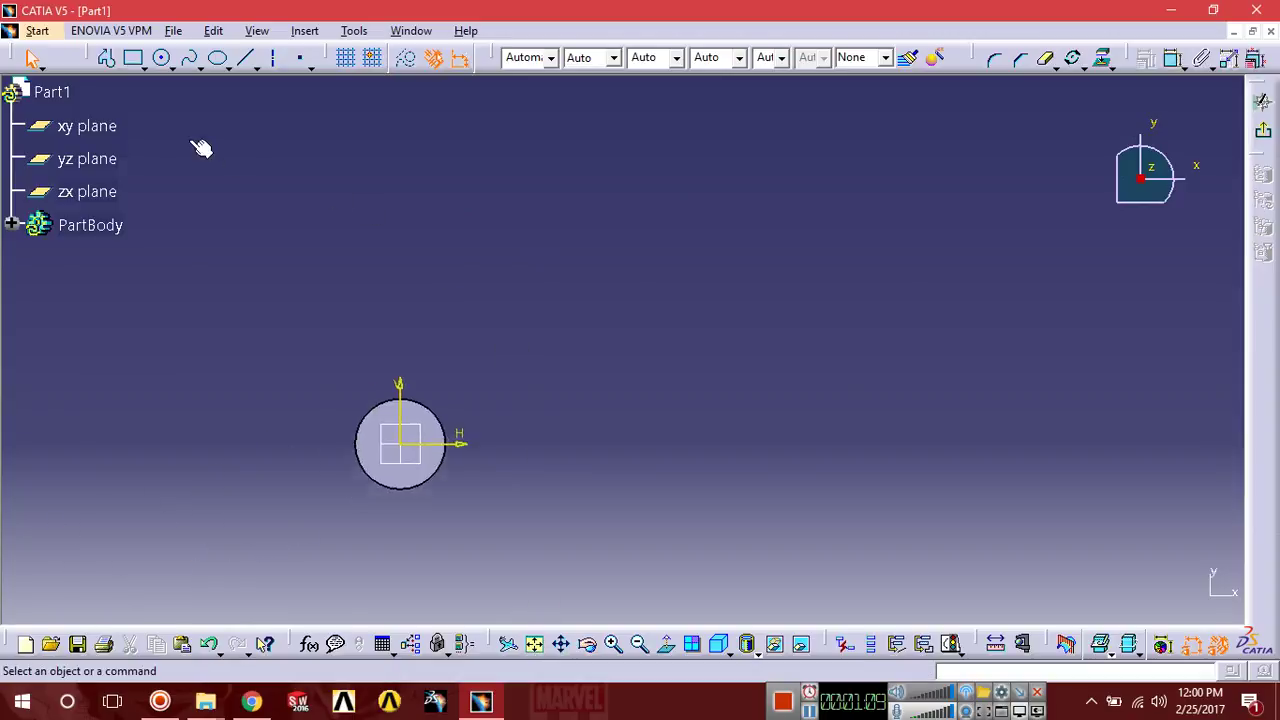
# Draw a circle at the sketch origin and set its diameter to 37.5 mm
pyautogui.click(163, 58)
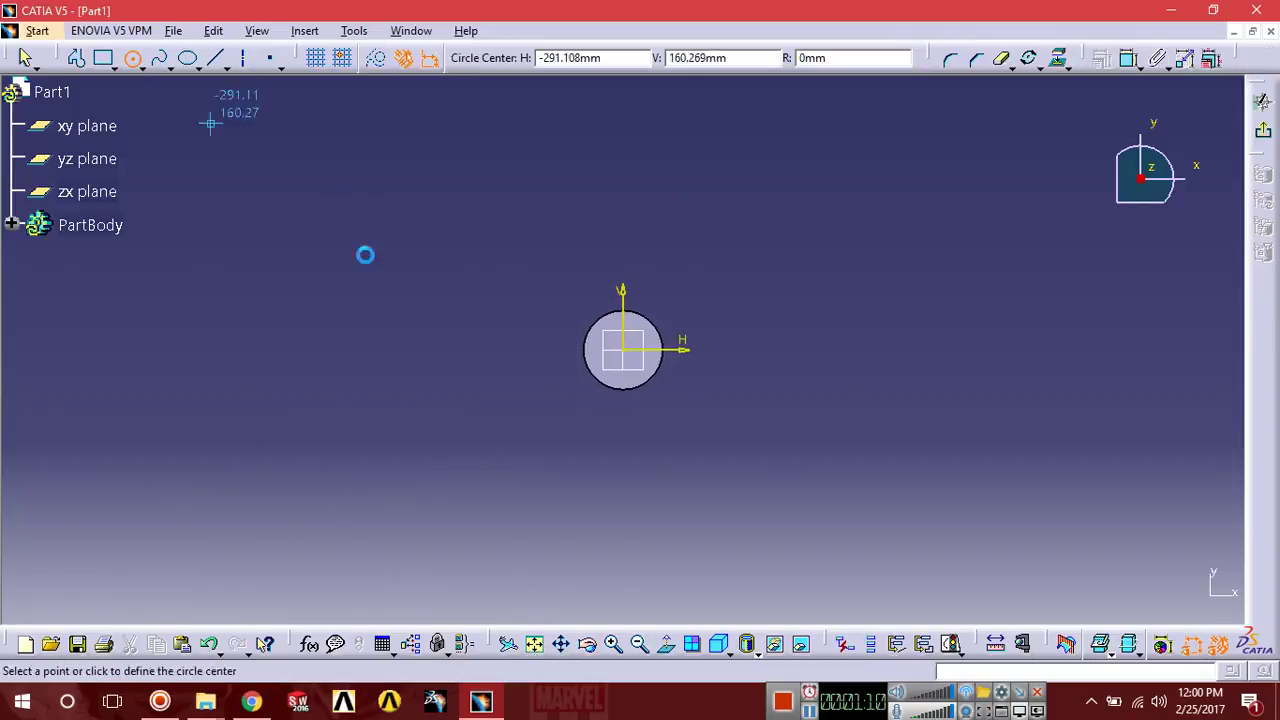
pyautogui.click(623, 349)
pyautogui.click(632, 355)
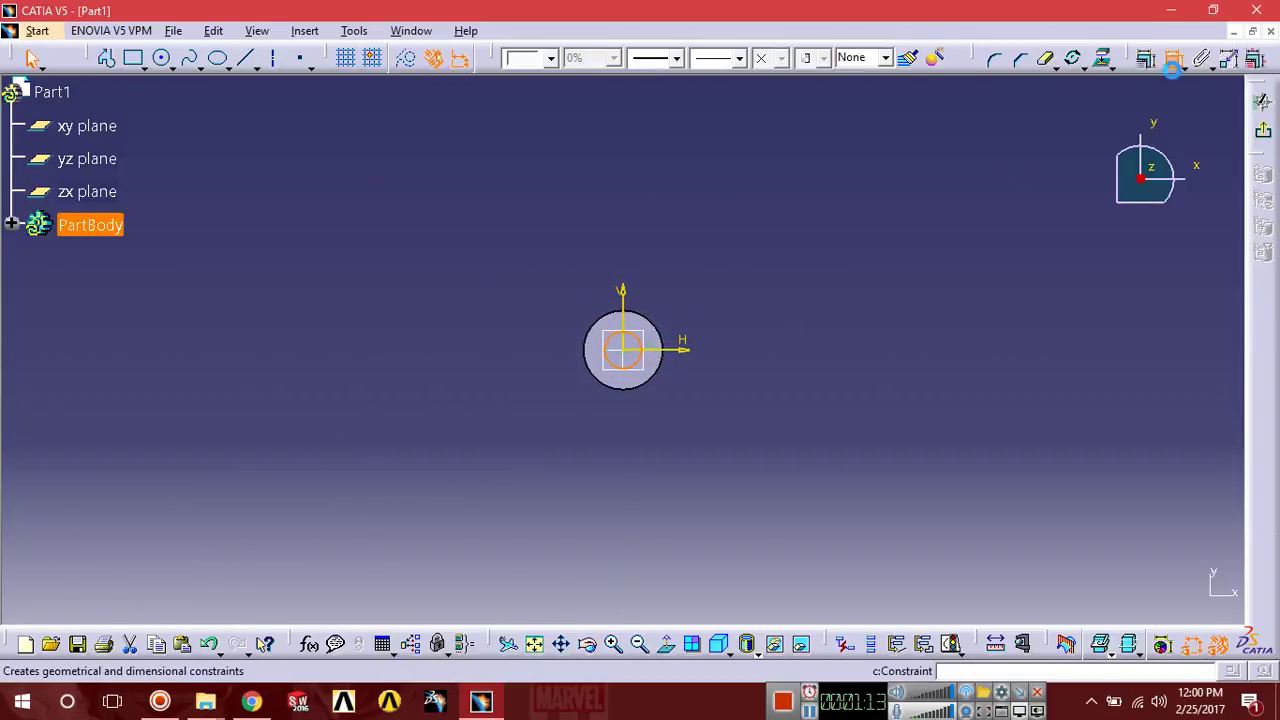
pyautogui.click(1174, 57)
pyautogui.click(735, 285)
pyautogui.doubleClick(724, 276)
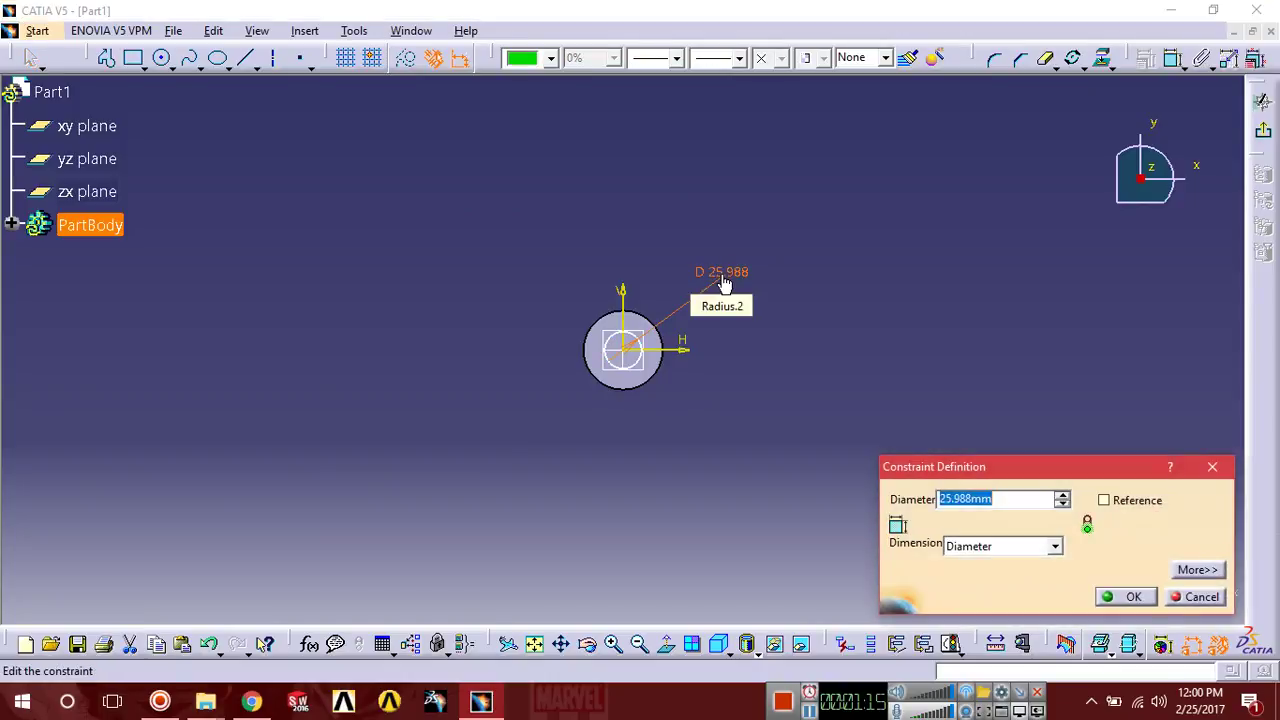
pyautogui.write('37.5')
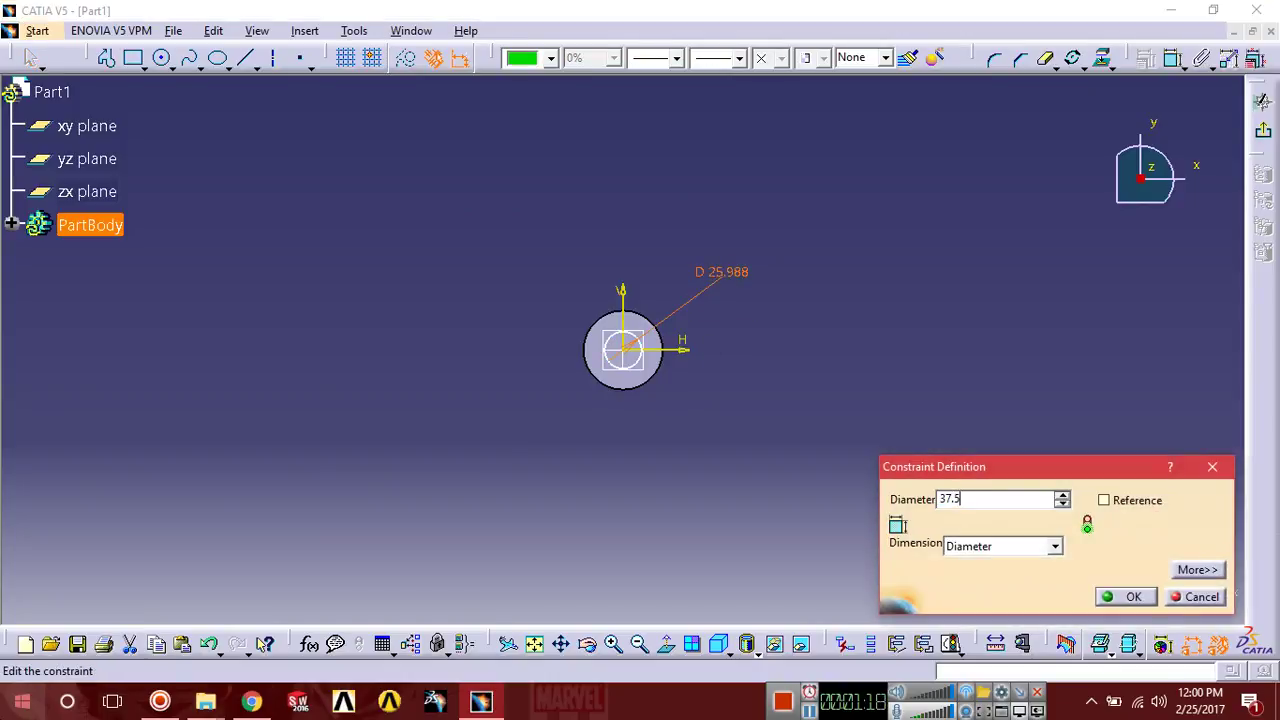
pyautogui.press('Return')
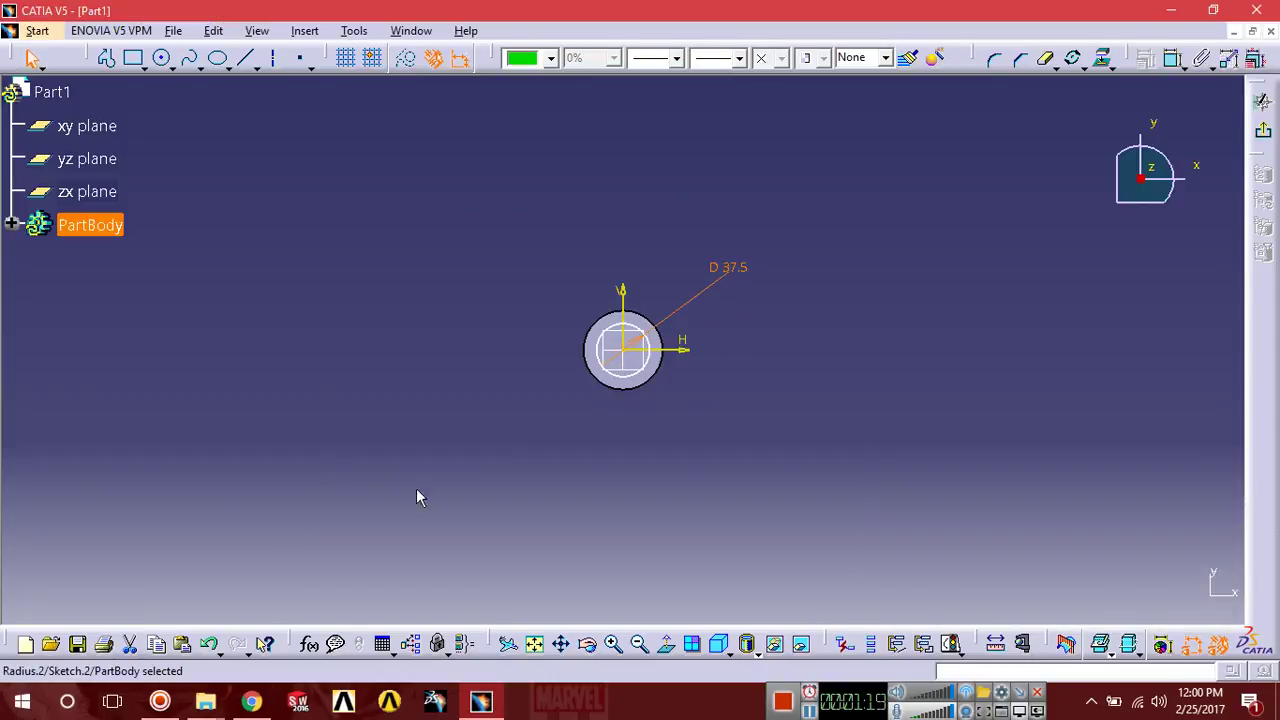
# Pad the small circle 28.9 mm to form the narrower stepped end
pyautogui.click(1258, 129)
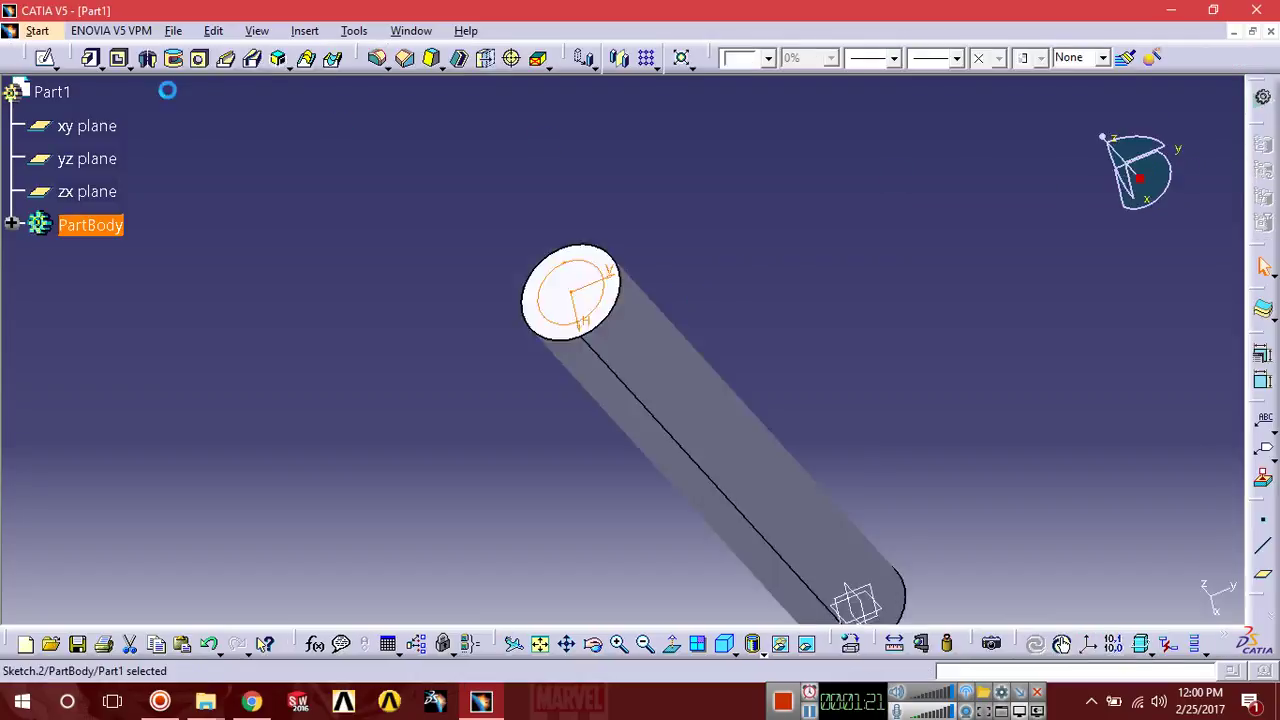
pyautogui.click(92, 57)
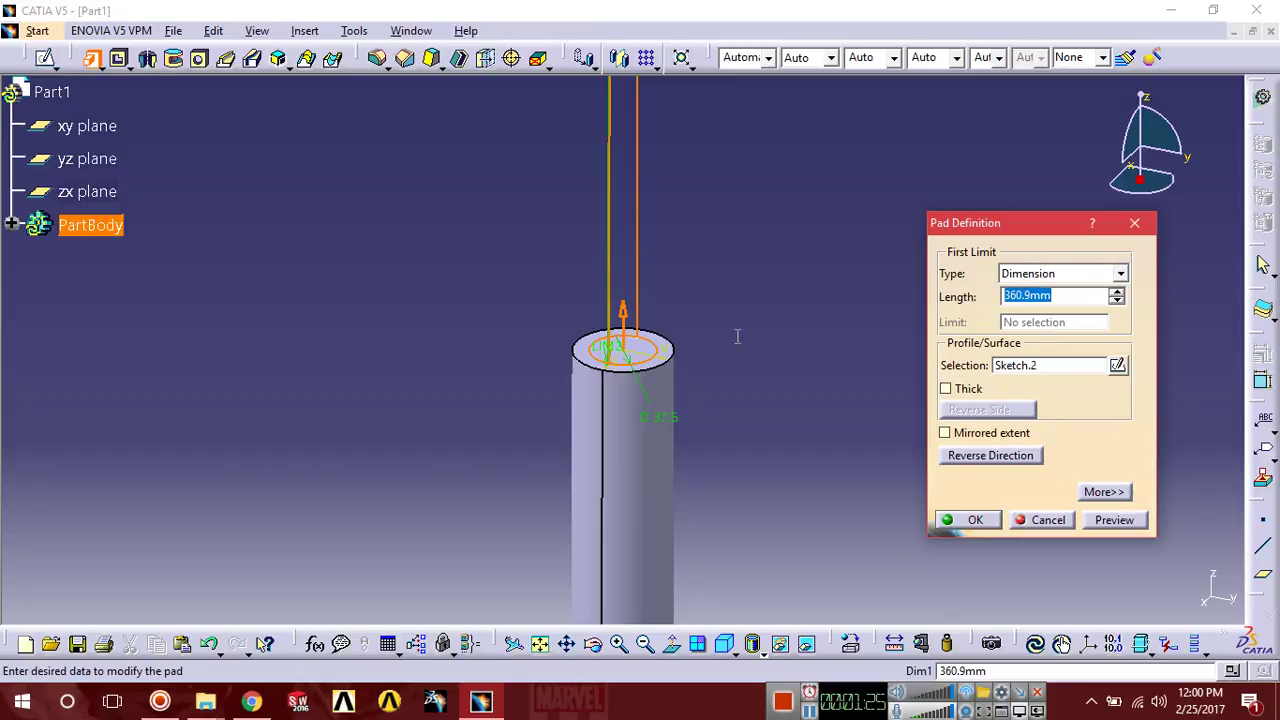
pyautogui.write('2')
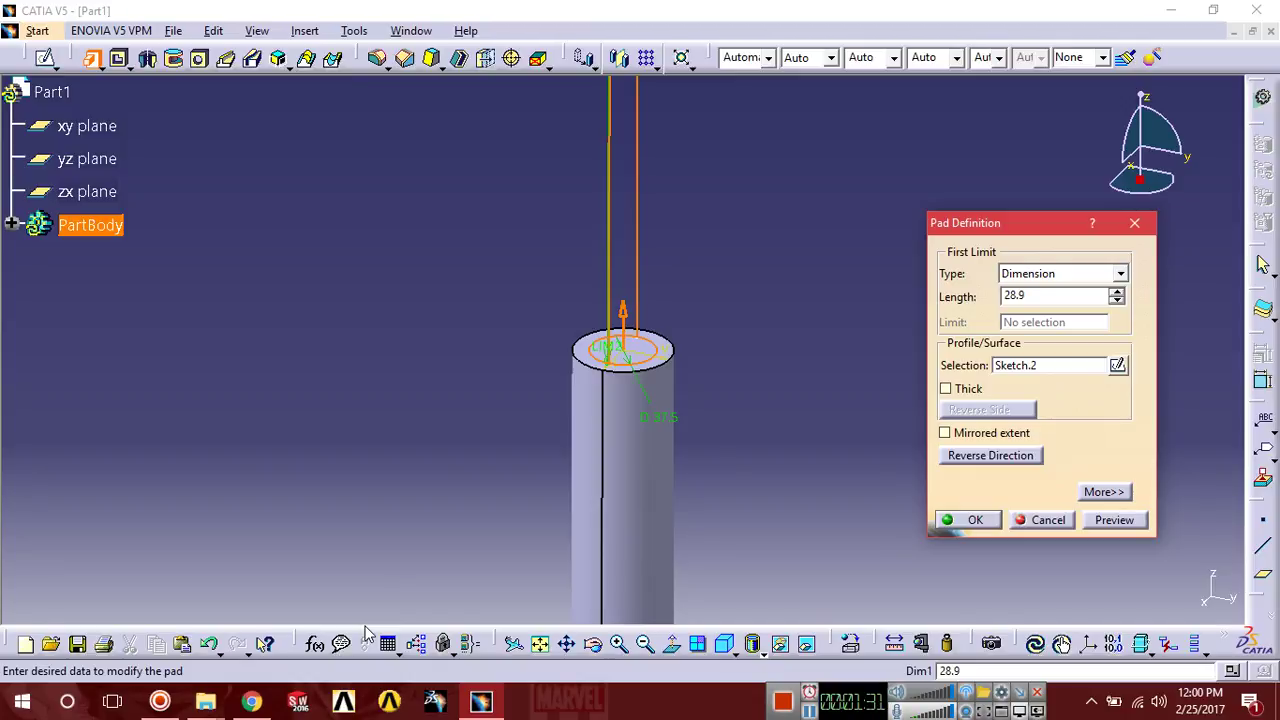
pyautogui.write('8.9')
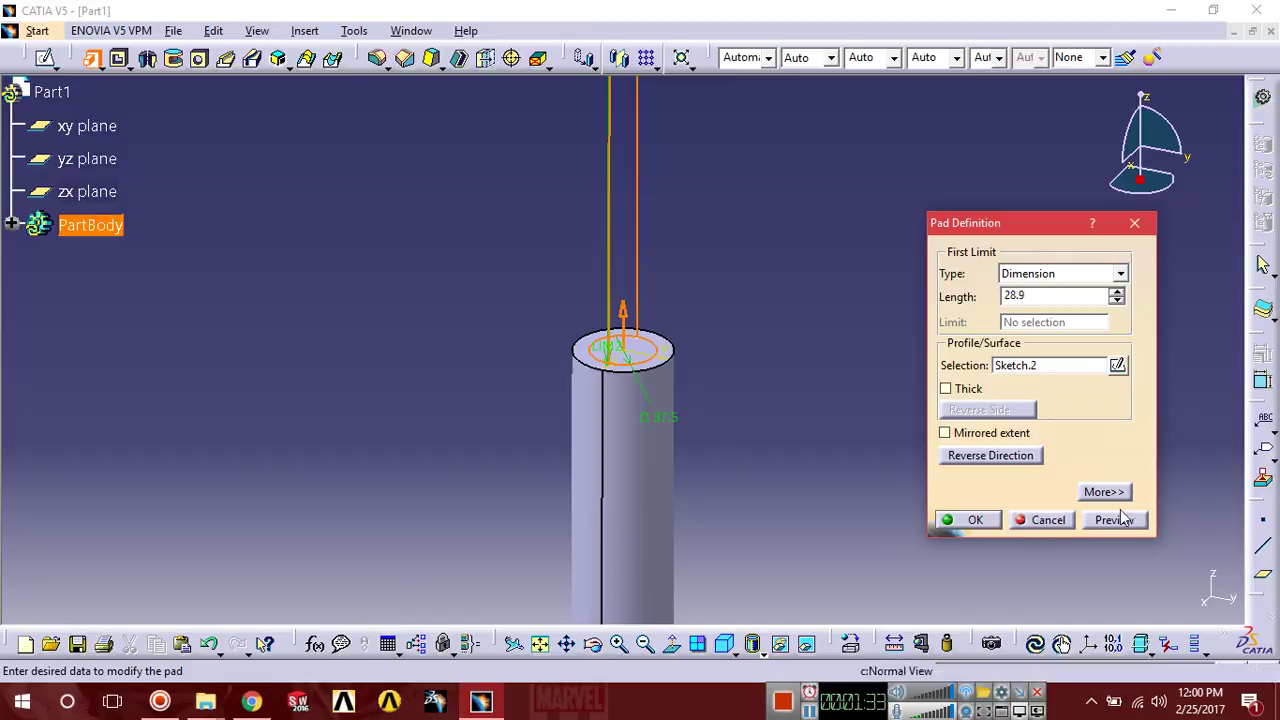
pyautogui.press('Return')
pyautogui.click(963, 520)
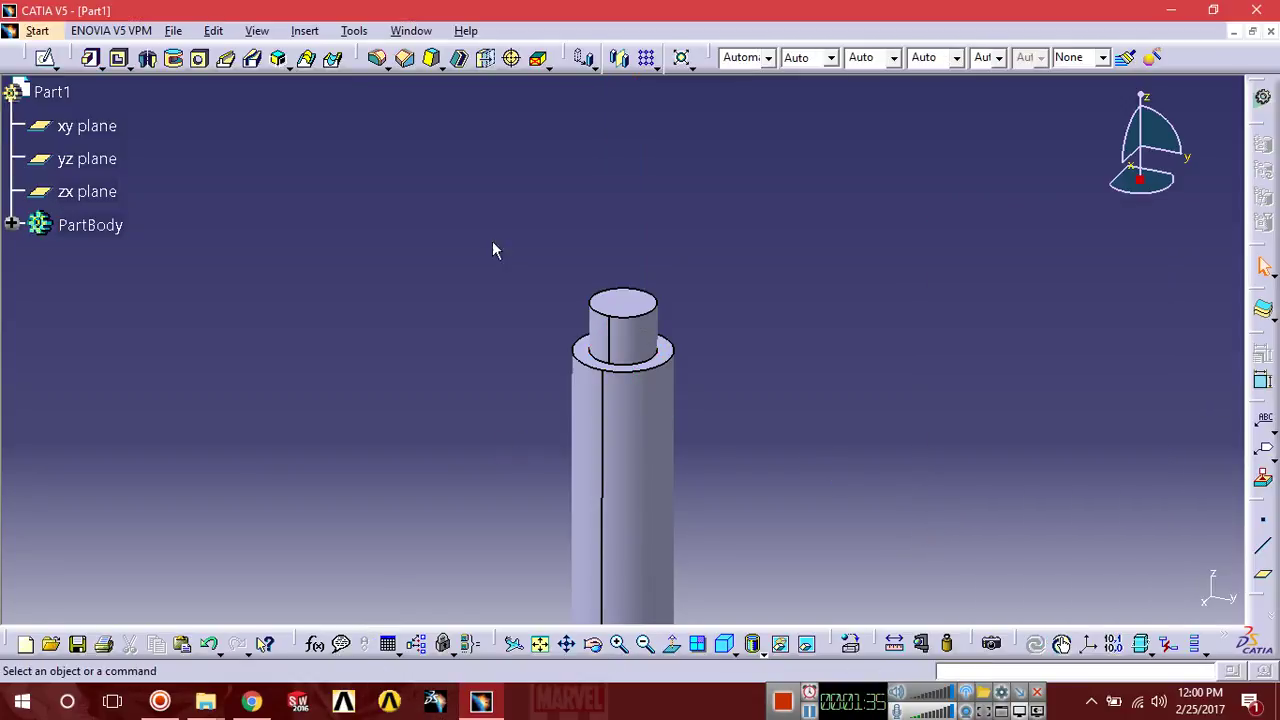
pyautogui.click(405, 57)
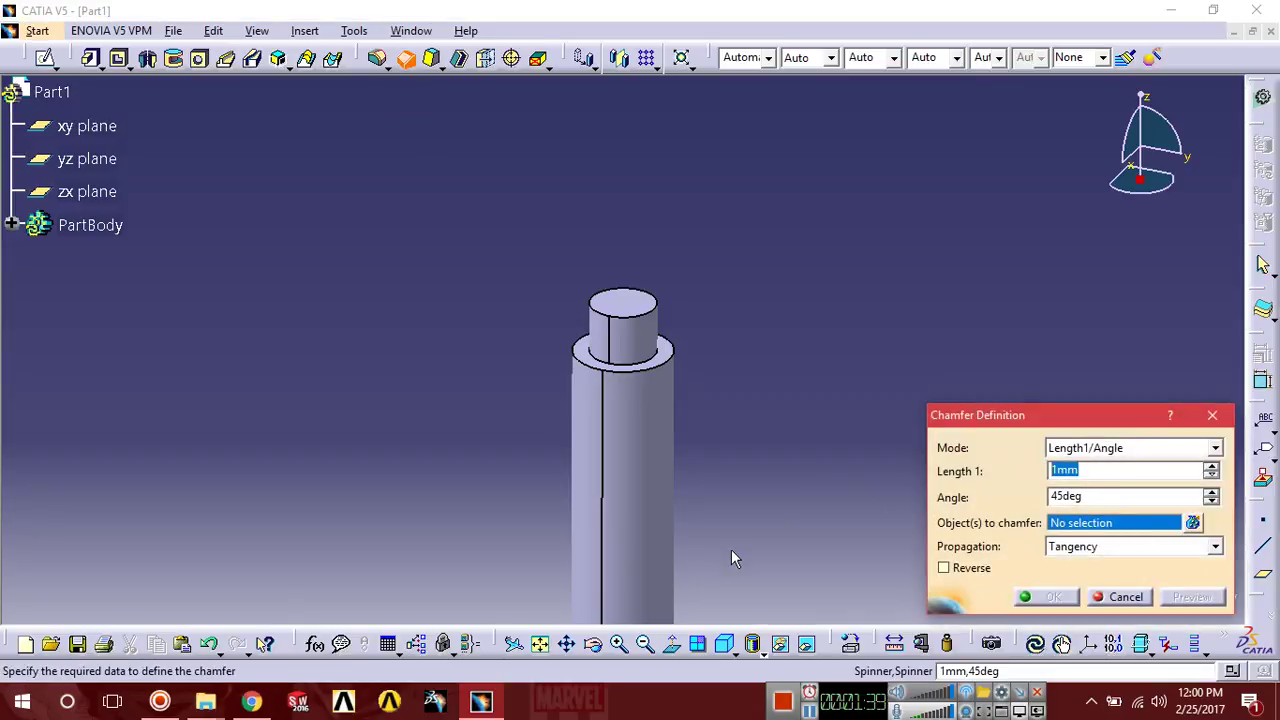
# Chamfer the narrow end's top edge 3 mm at 45 degrees
pyautogui.write('3')
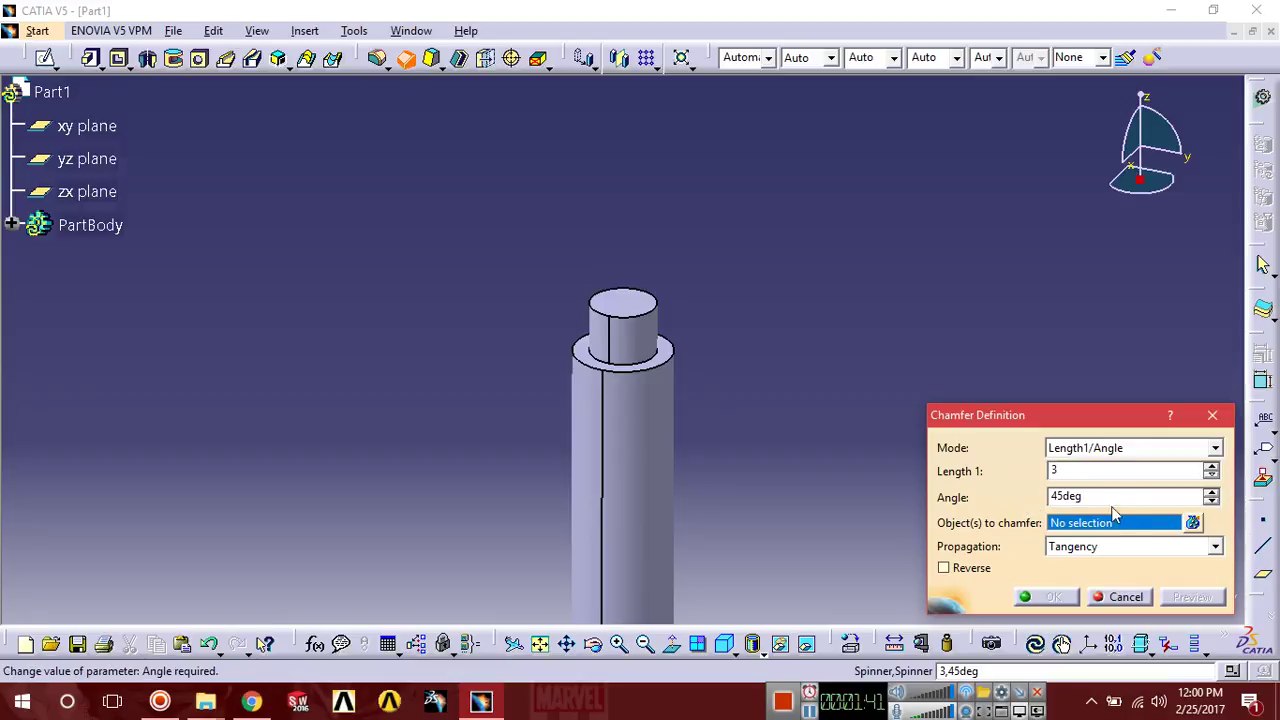
pyautogui.click(652, 320)
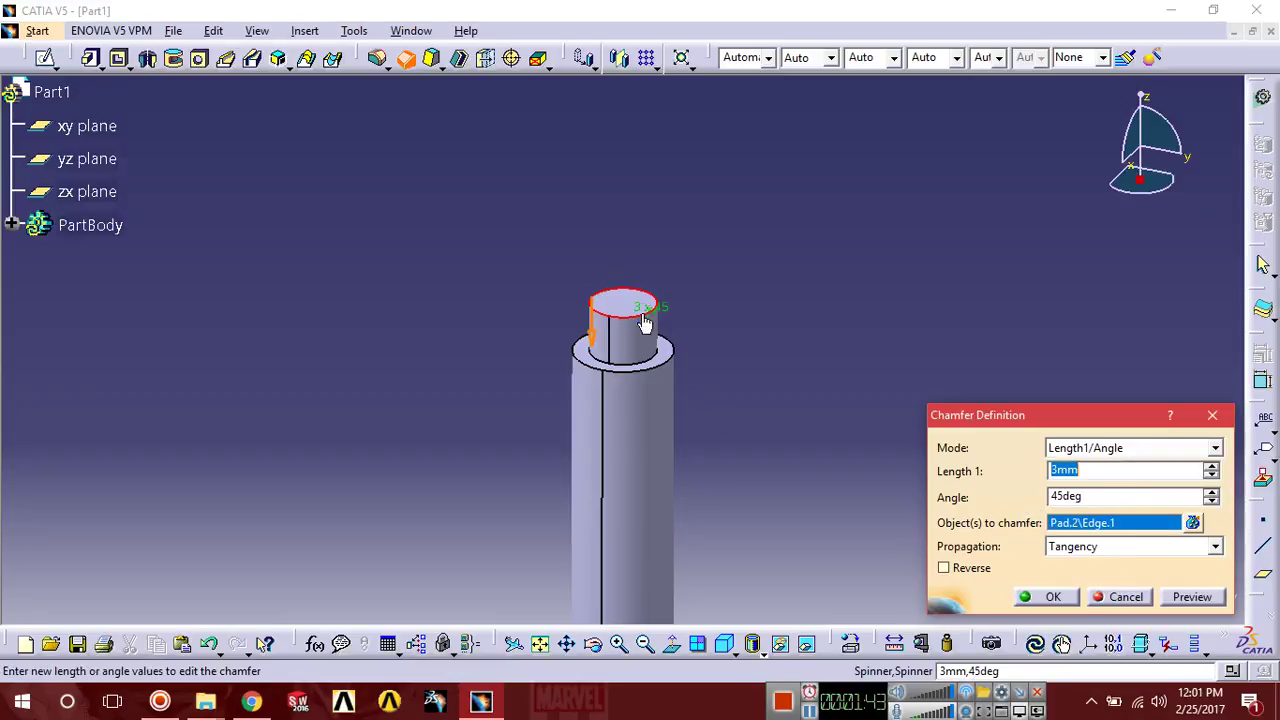
pyautogui.click(1191, 597)
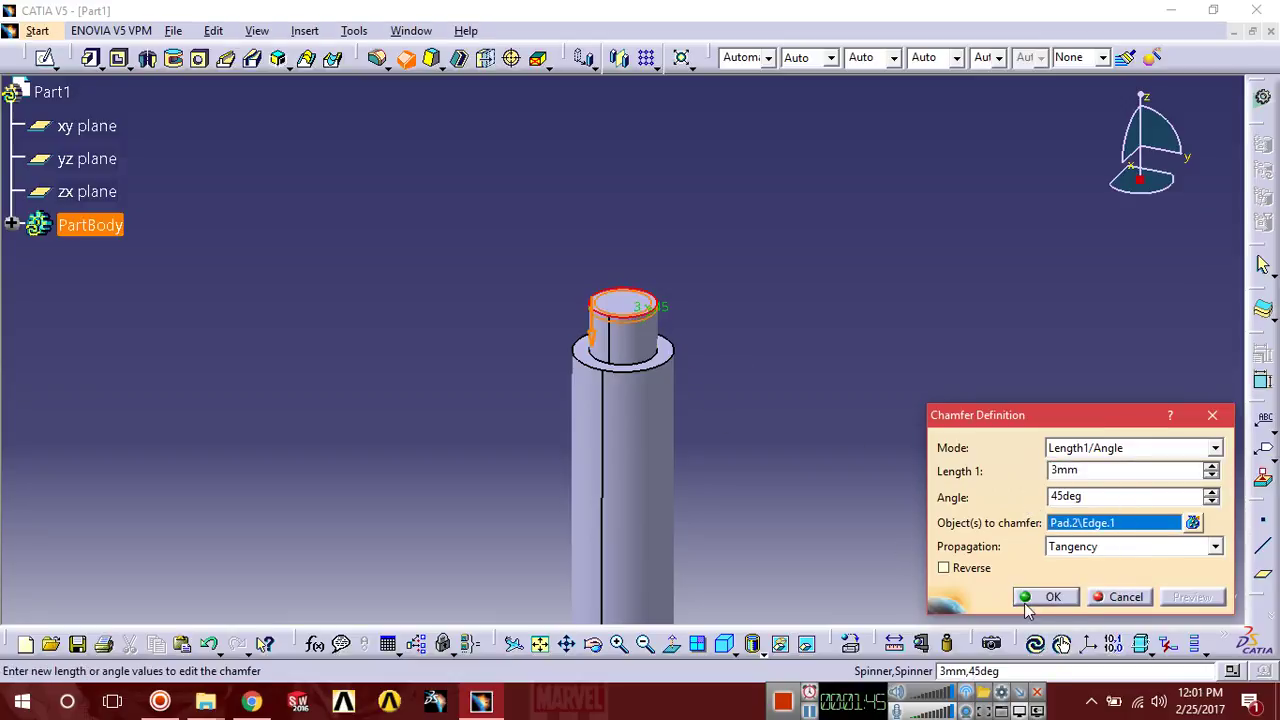
pyautogui.click(1045, 597)
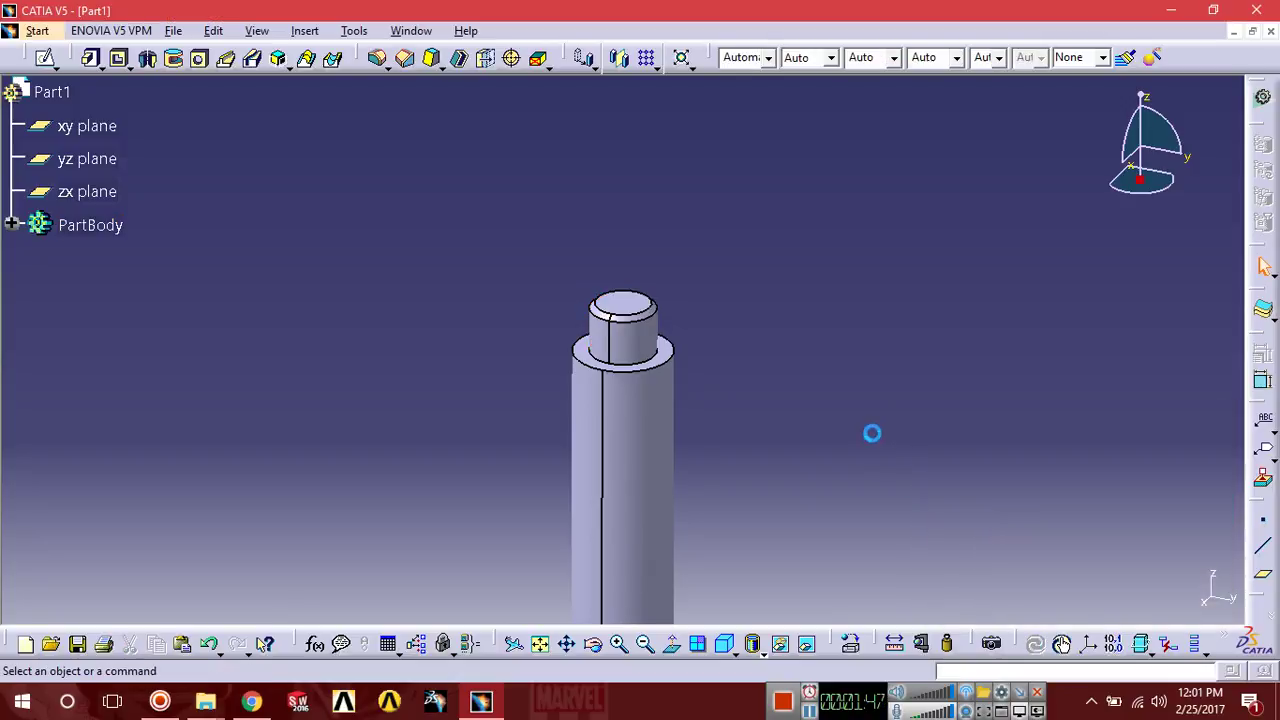
pyautogui.moveTo(871, 431)
pyautogui.mouseDown(button='middle')
pyautogui.moveTo(826, 274)
pyautogui.moveTo(837, 391)
pyautogui.moveTo(820, 269)
pyautogui.moveTo(826, 306)
pyautogui.moveTo(796, 255)
pyautogui.moveTo(810, 325)
pyautogui.mouseUp(button='middle')
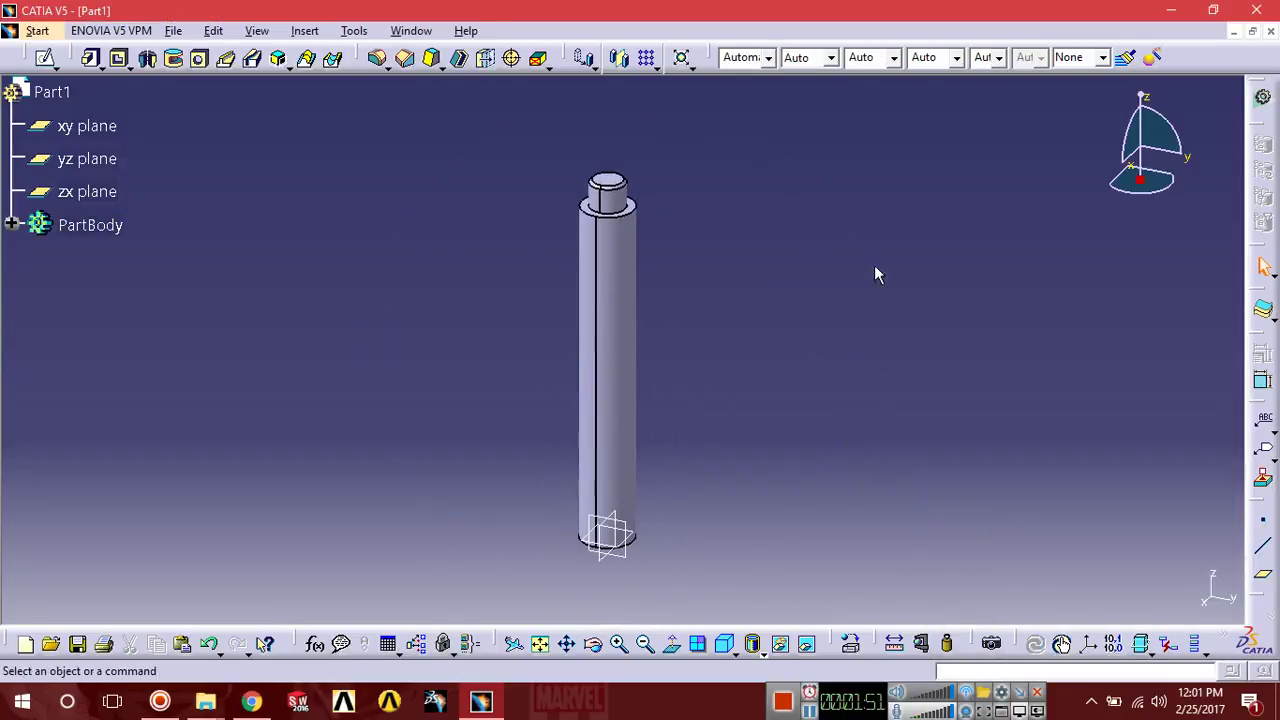
# Select the xy plane as reference and browse the list of toolbars
pyautogui.click(633, 538)
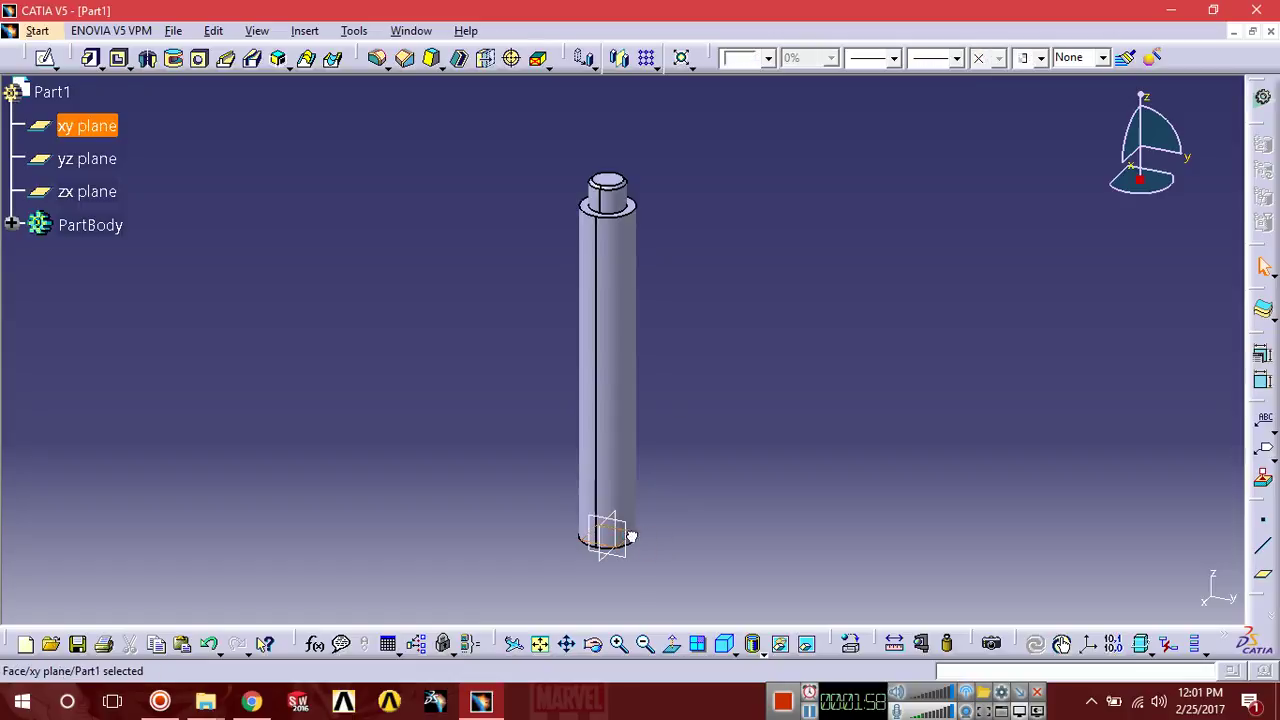
pyautogui.rightClick(1266, 595)
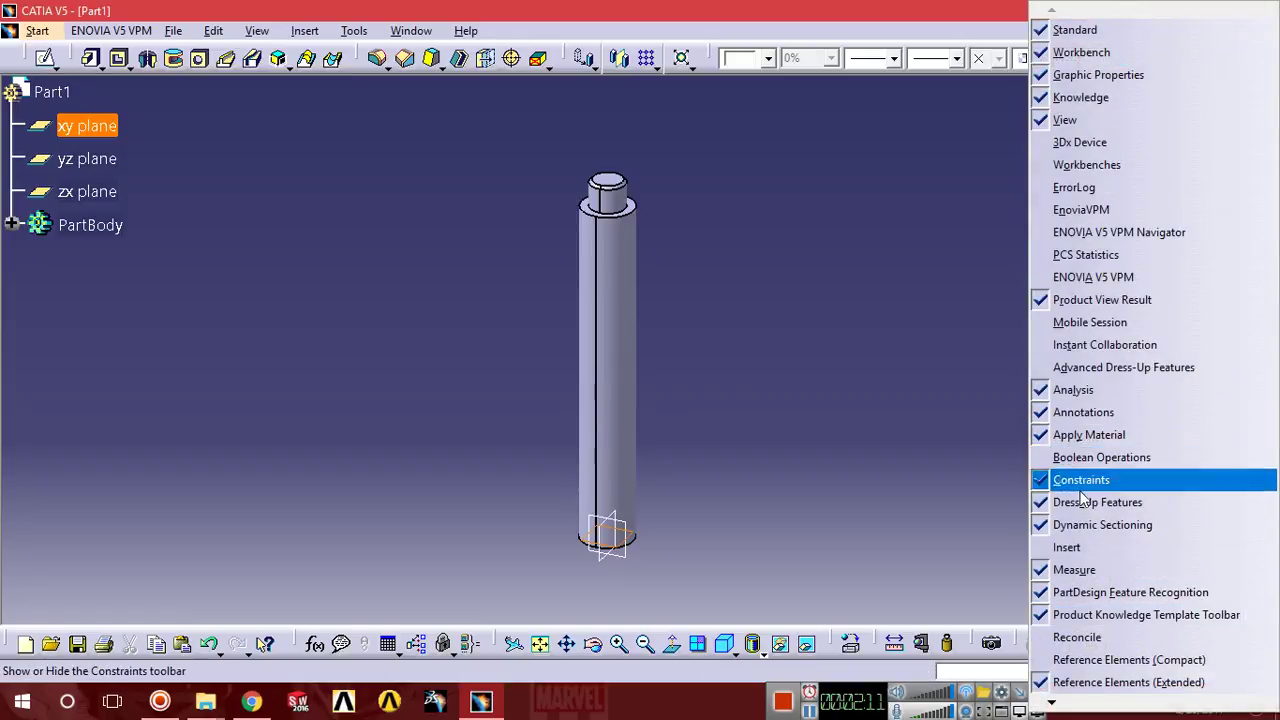
pyautogui.moveTo(1050, 707)
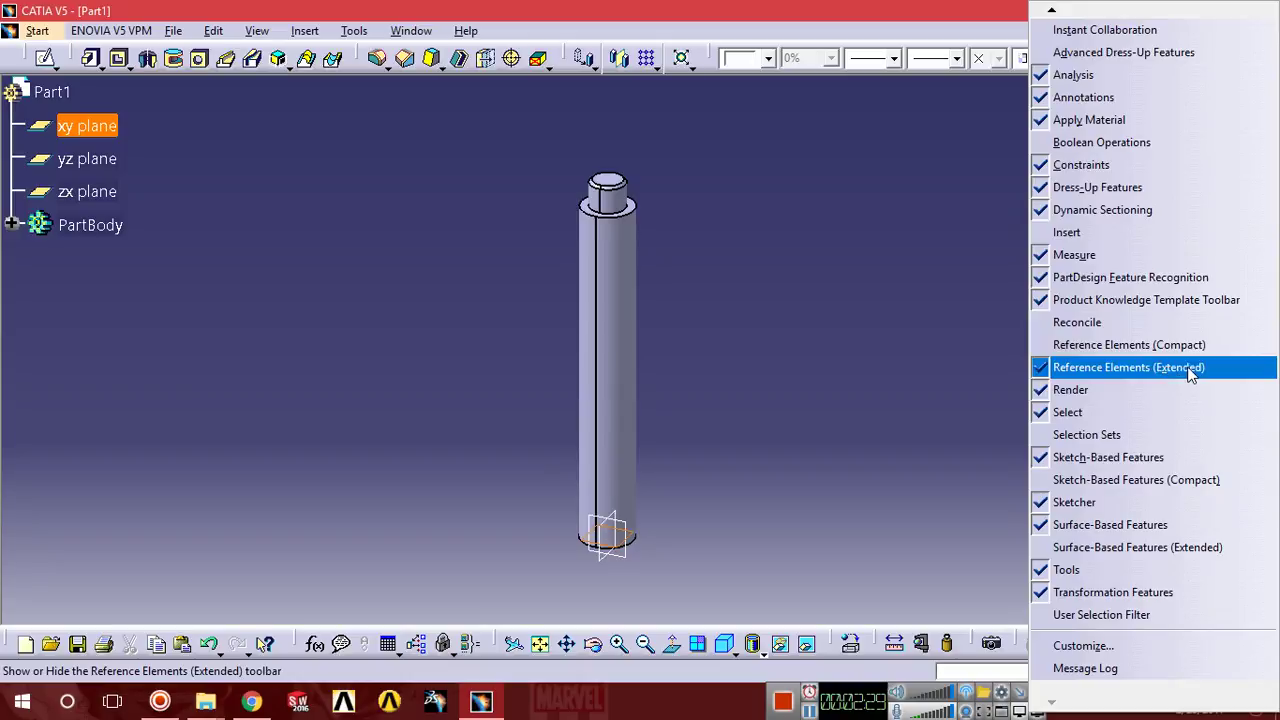
pyautogui.click(1055, 367)
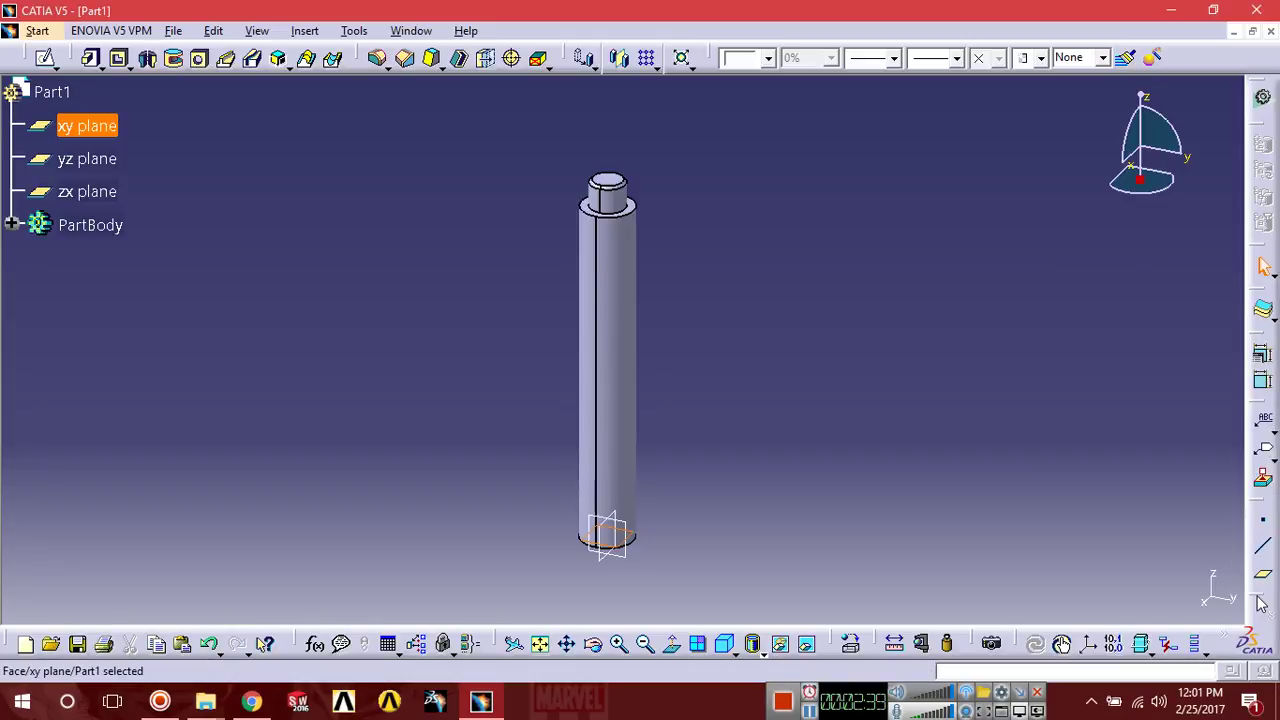
# Float the Reference Elements toolbar and start a new plane offset from xy
pyautogui.moveTo(1260, 603); pyautogui.dragTo(1147, 548)
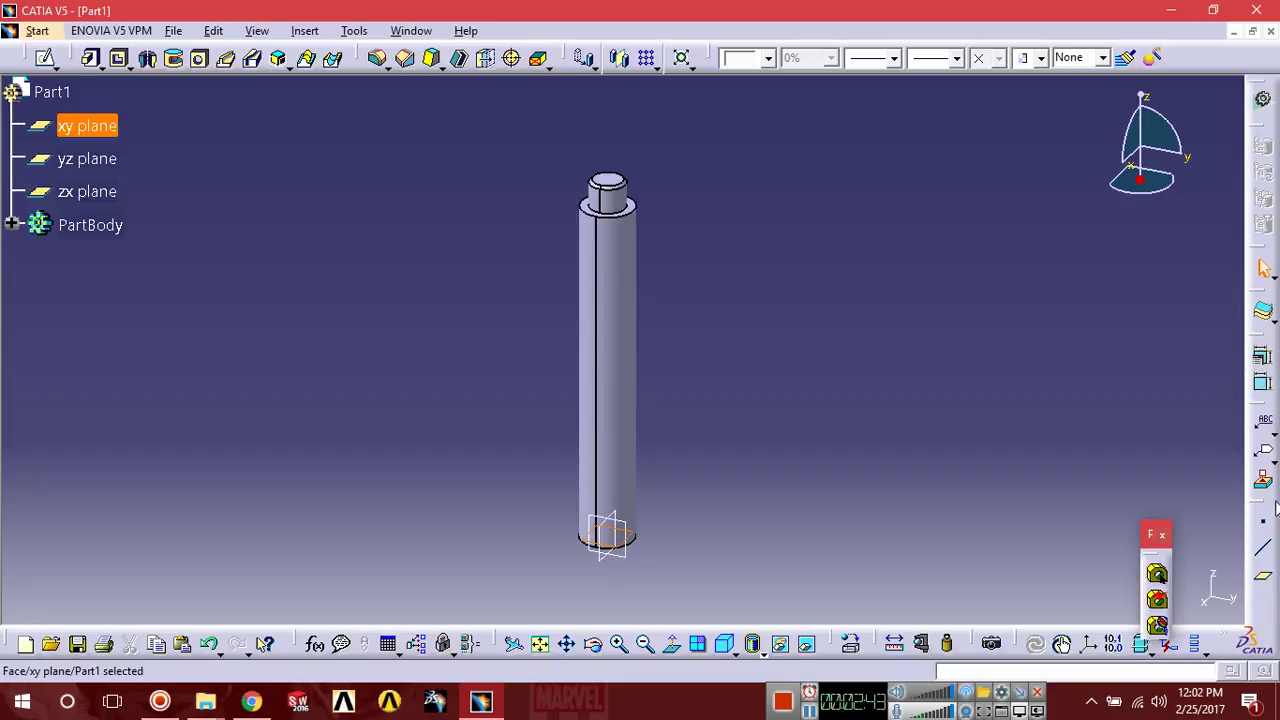
pyautogui.moveTo(1150, 540); pyautogui.dragTo(1261, 552)
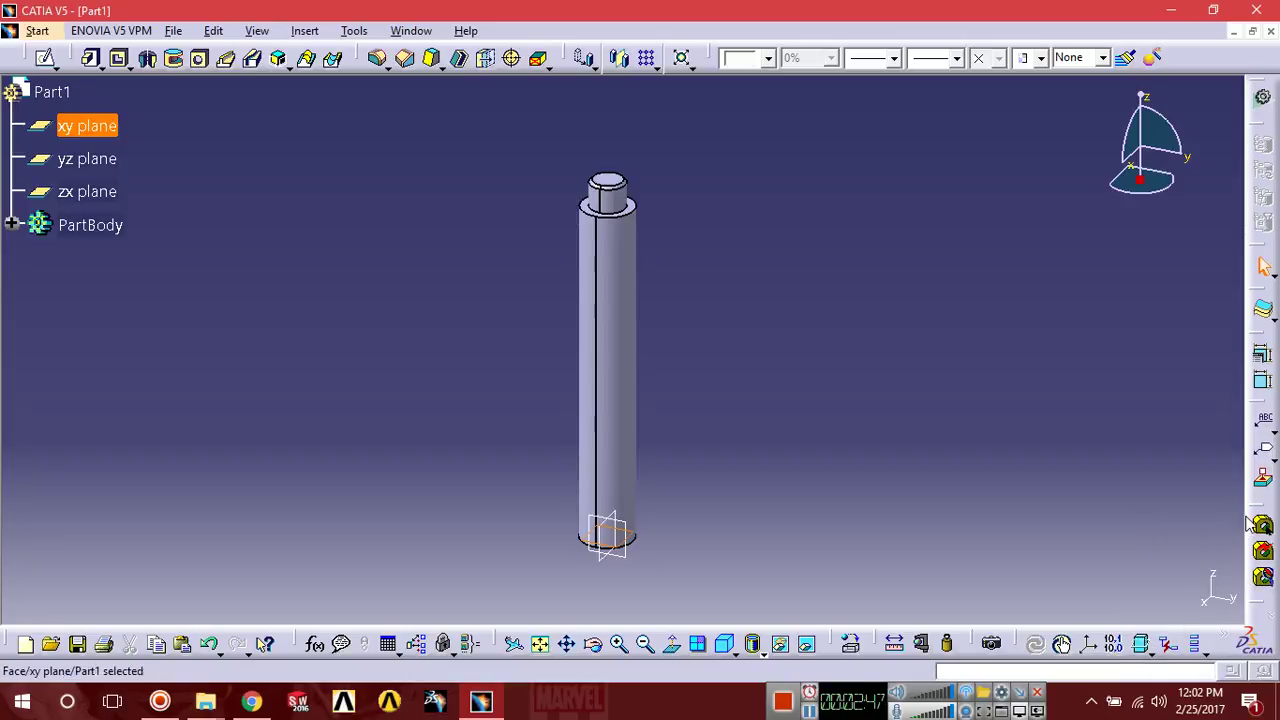
pyautogui.moveTo(1258, 532); pyautogui.dragTo(1145, 515)
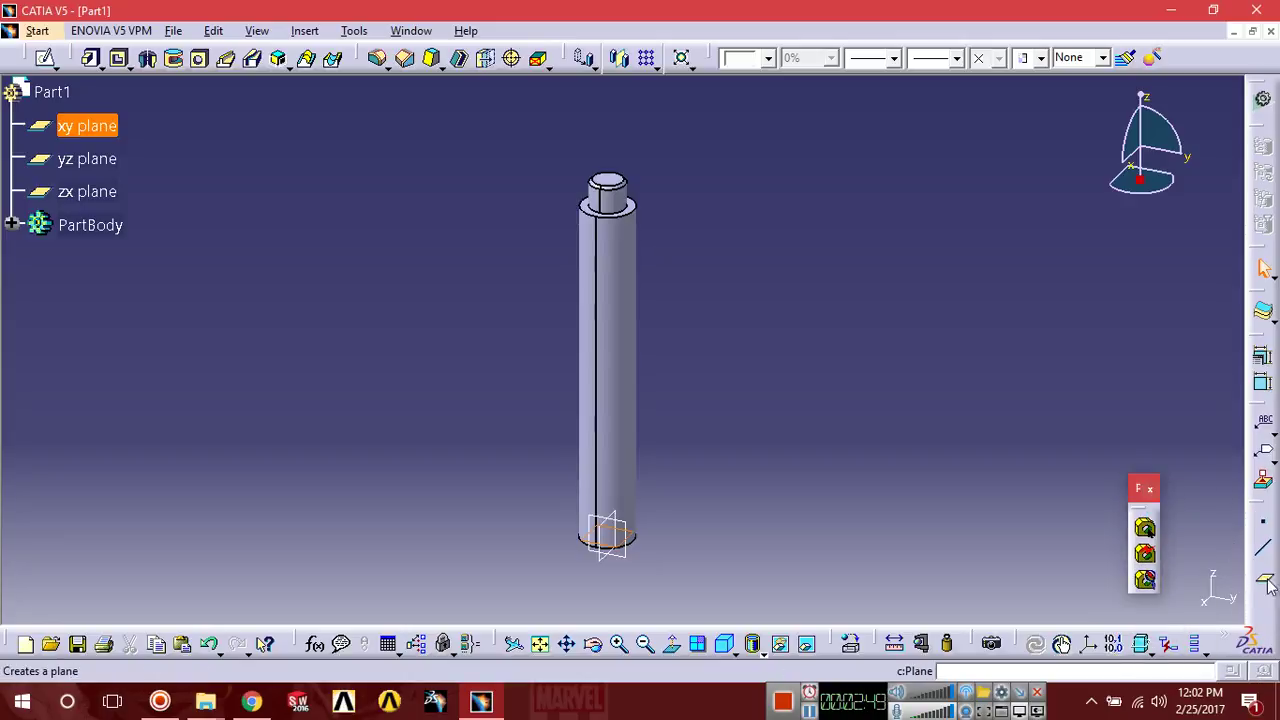
pyautogui.click(1145, 522)
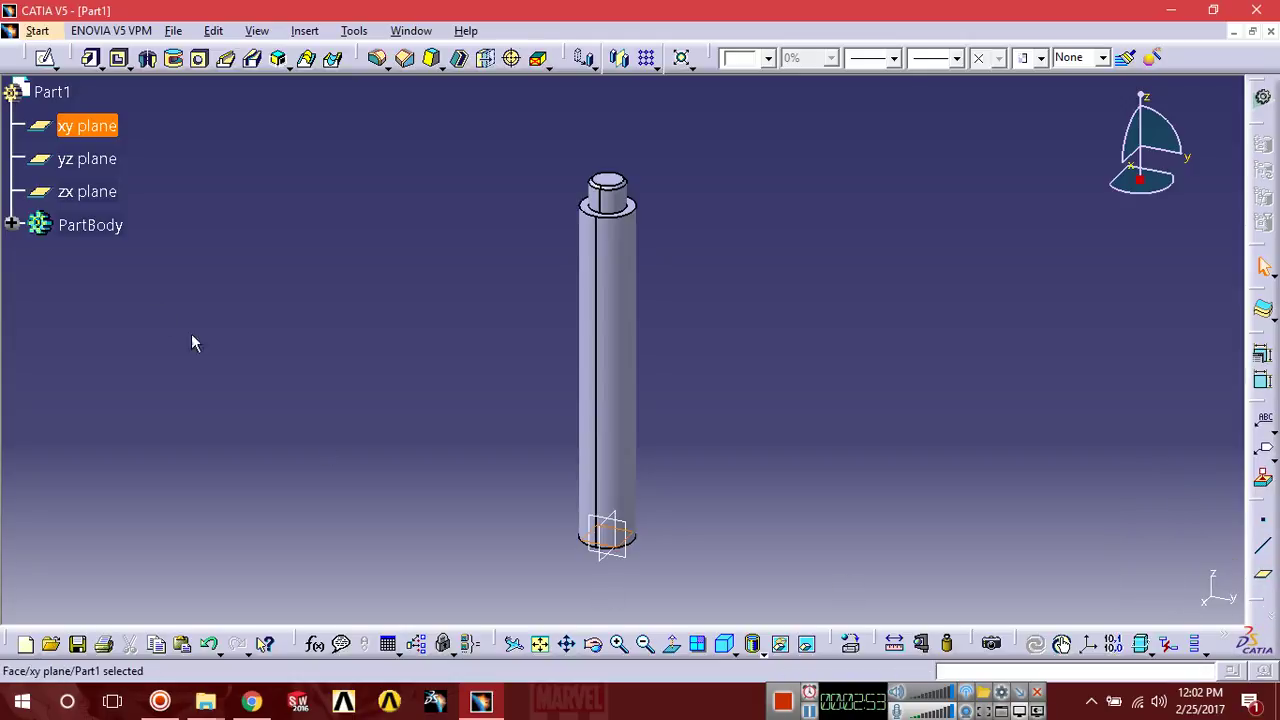
pyautogui.click(1263, 574)
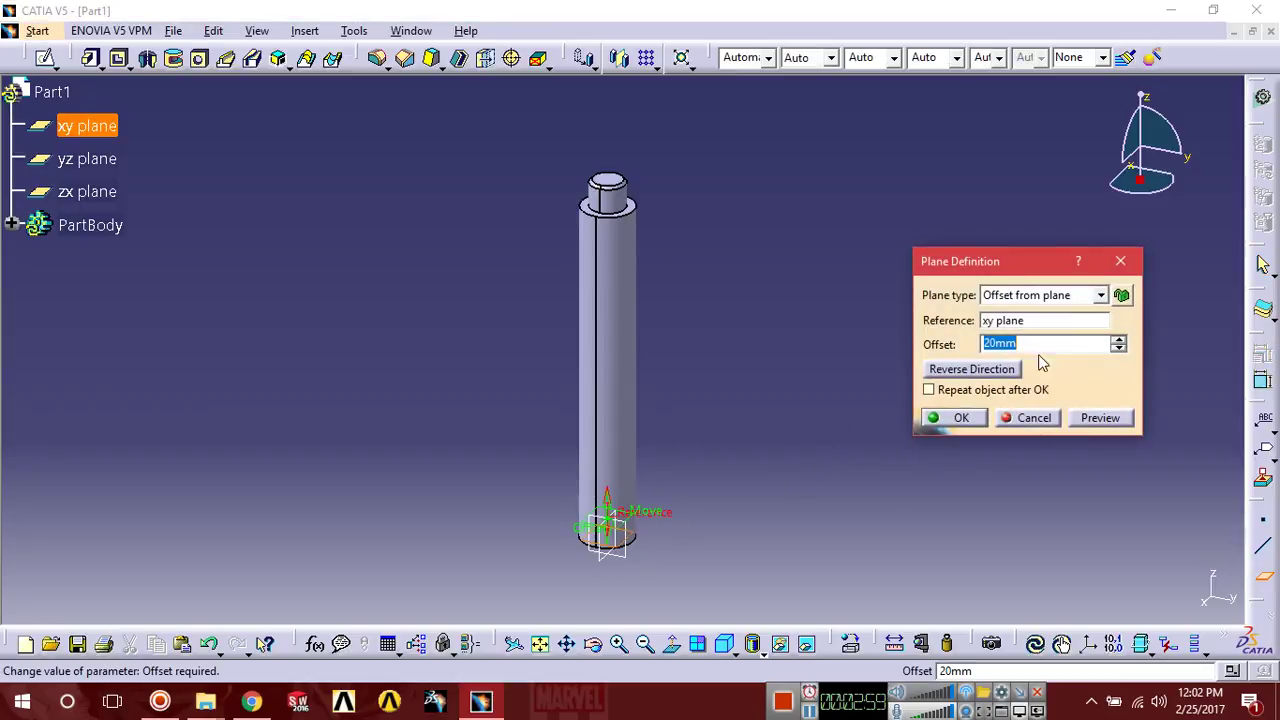
# Create Plane.1 offset 247.1 mm from the xy plane
pyautogui.click(972, 557)
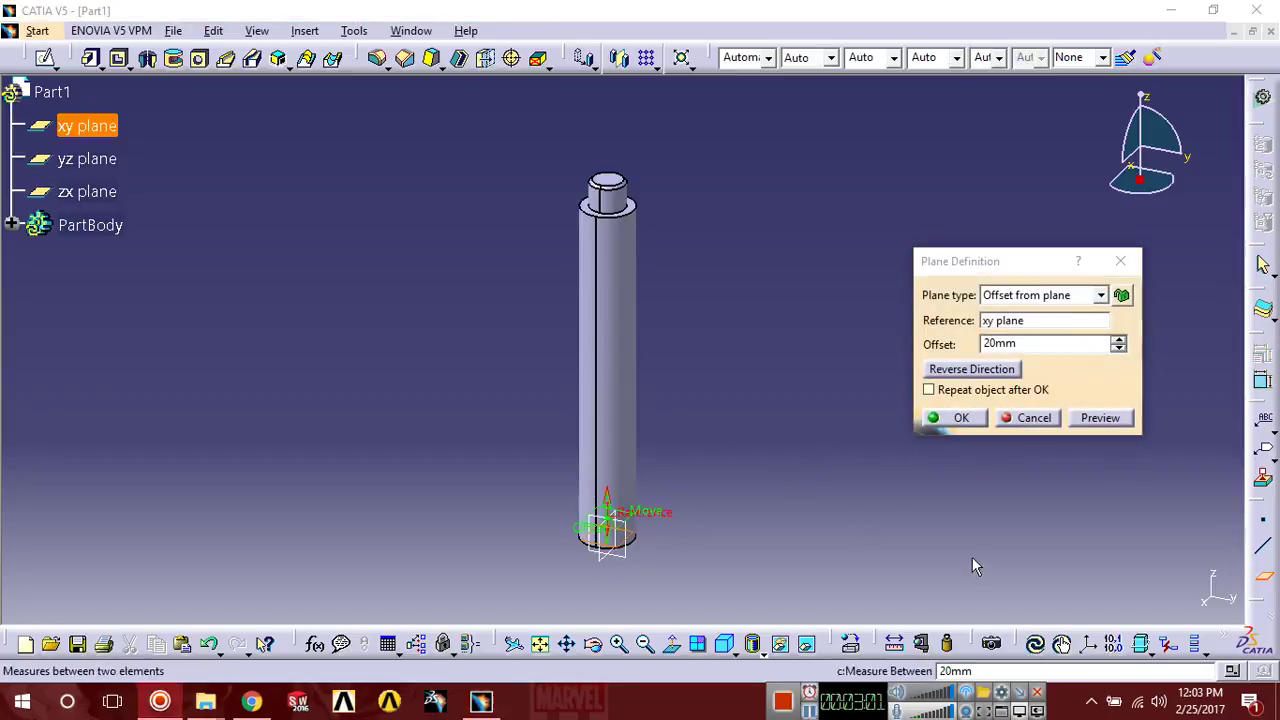
pyautogui.doubleClick(1040, 343)
pyautogui.write('247.1')
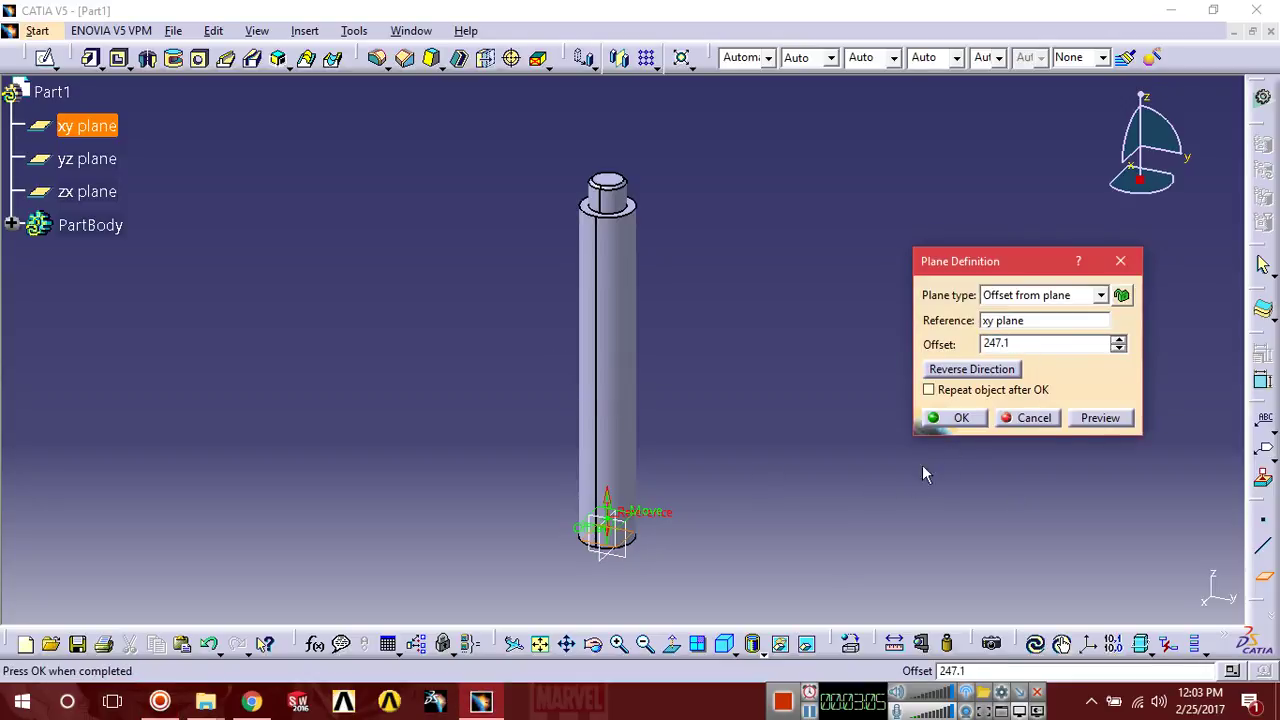
pyautogui.click(1112, 420)
pyautogui.click(965, 419)
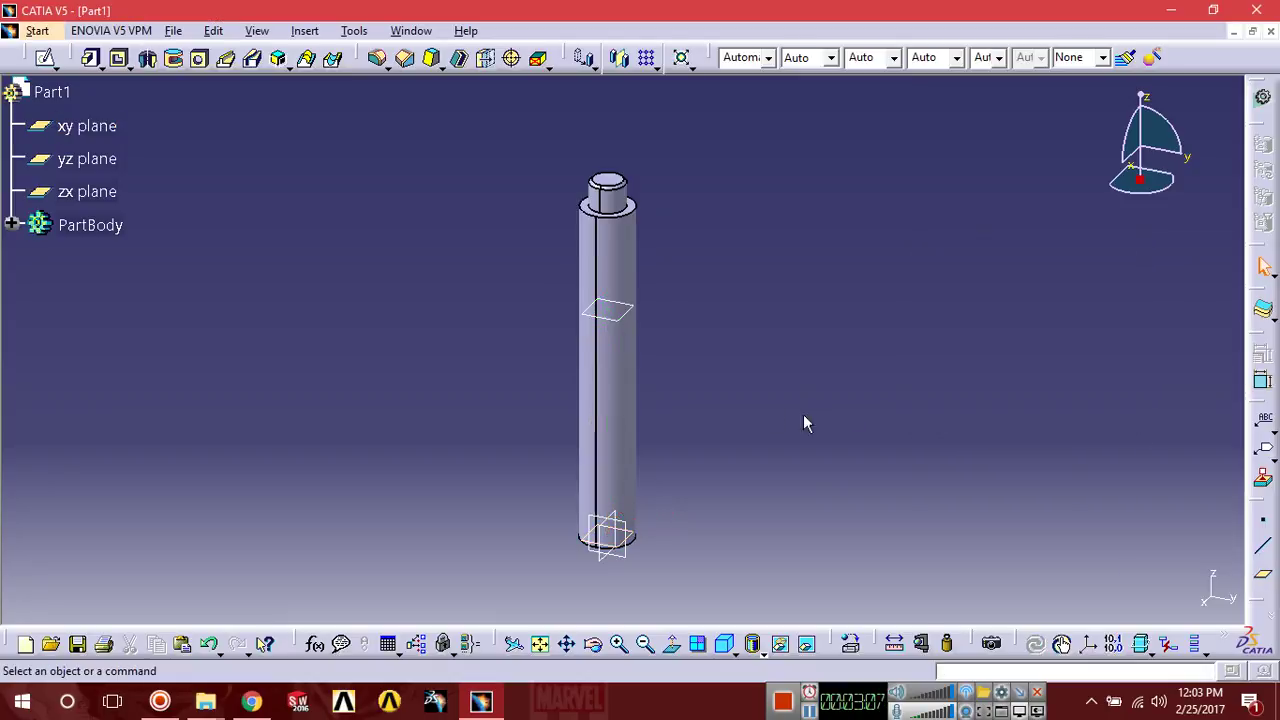
pyautogui.click(628, 326)
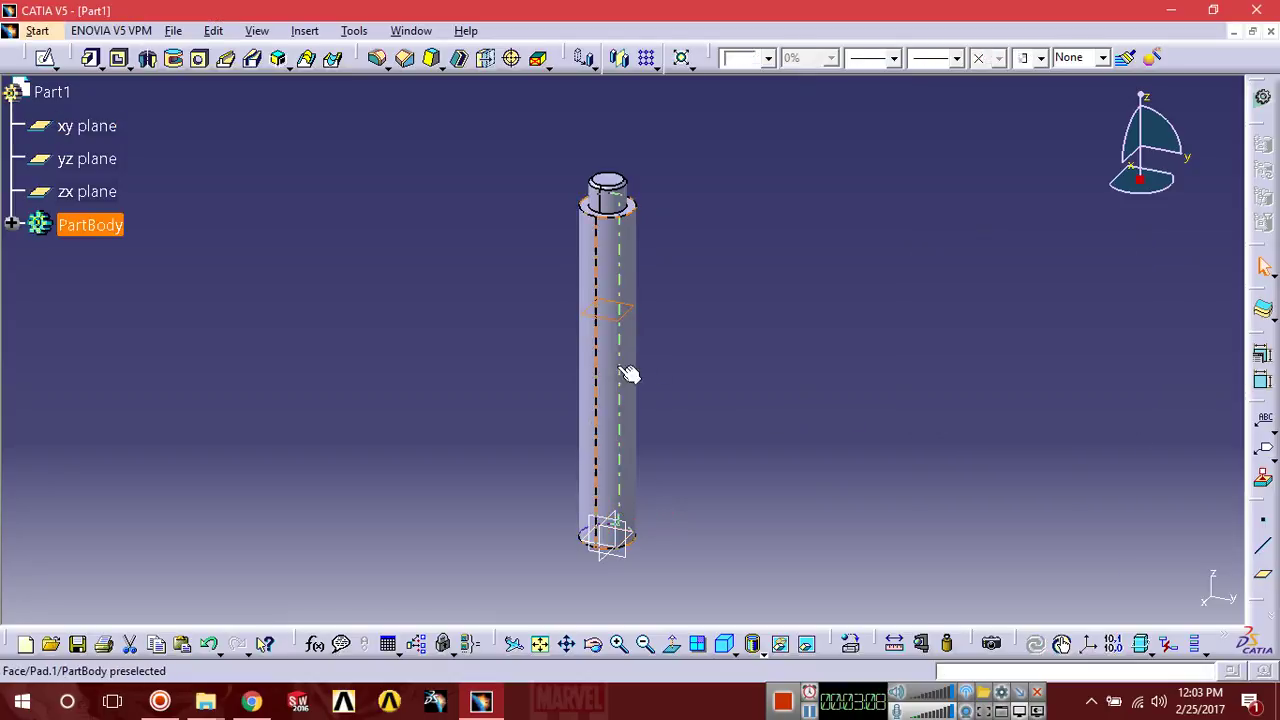
# Sketch an 87.2 mm diameter circle at the origin of Plane.1
pyautogui.click(44, 57)
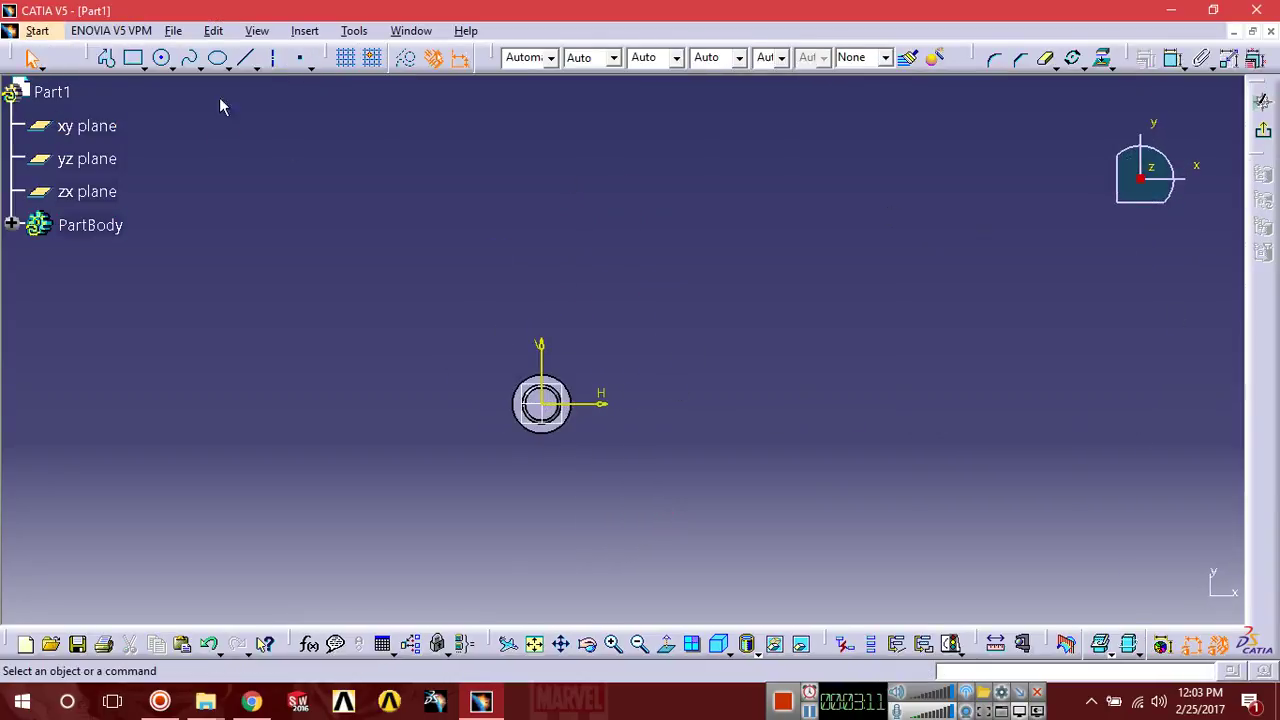
pyautogui.click(161, 57)
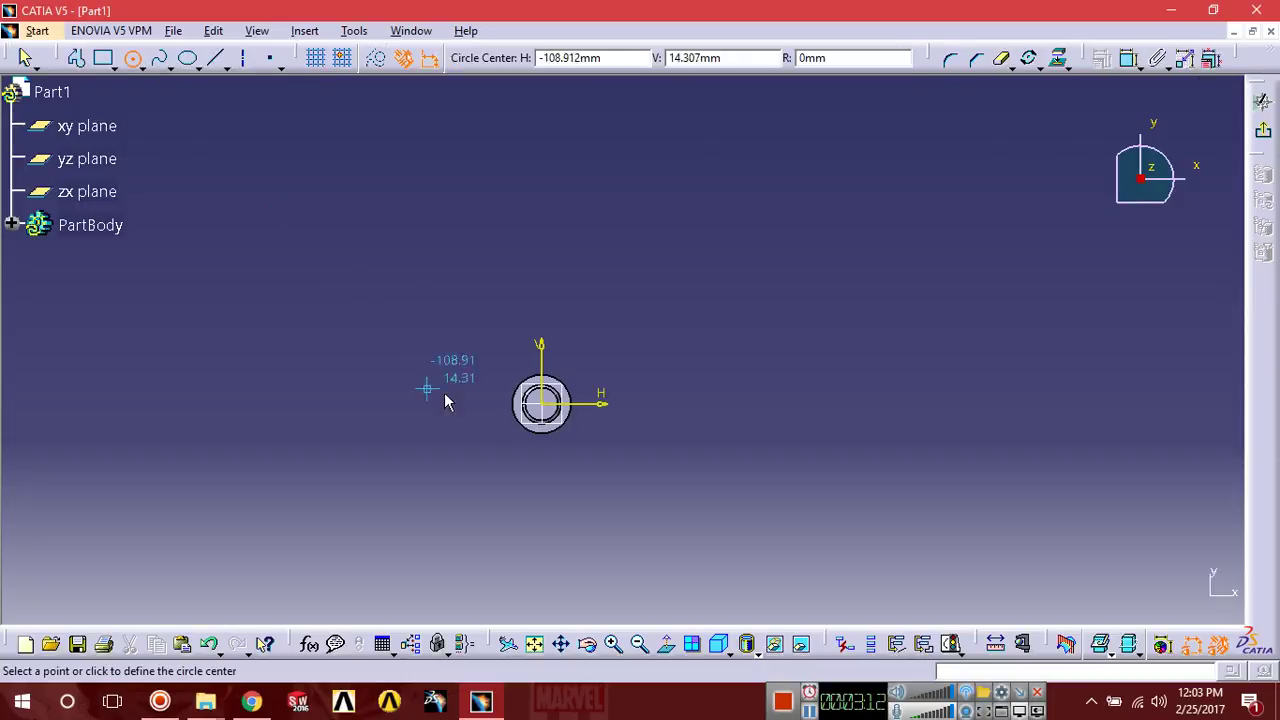
pyautogui.click(543, 404)
pyautogui.click(629, 411)
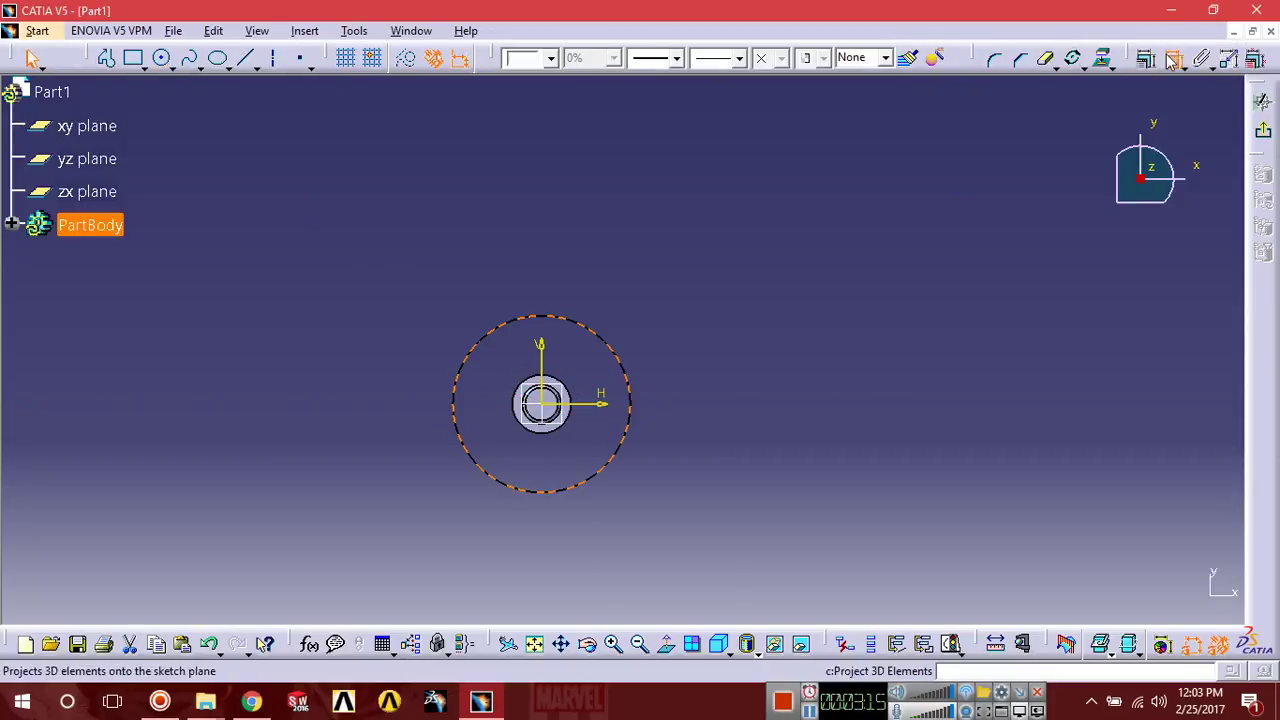
pyautogui.doubleClick(668, 256)
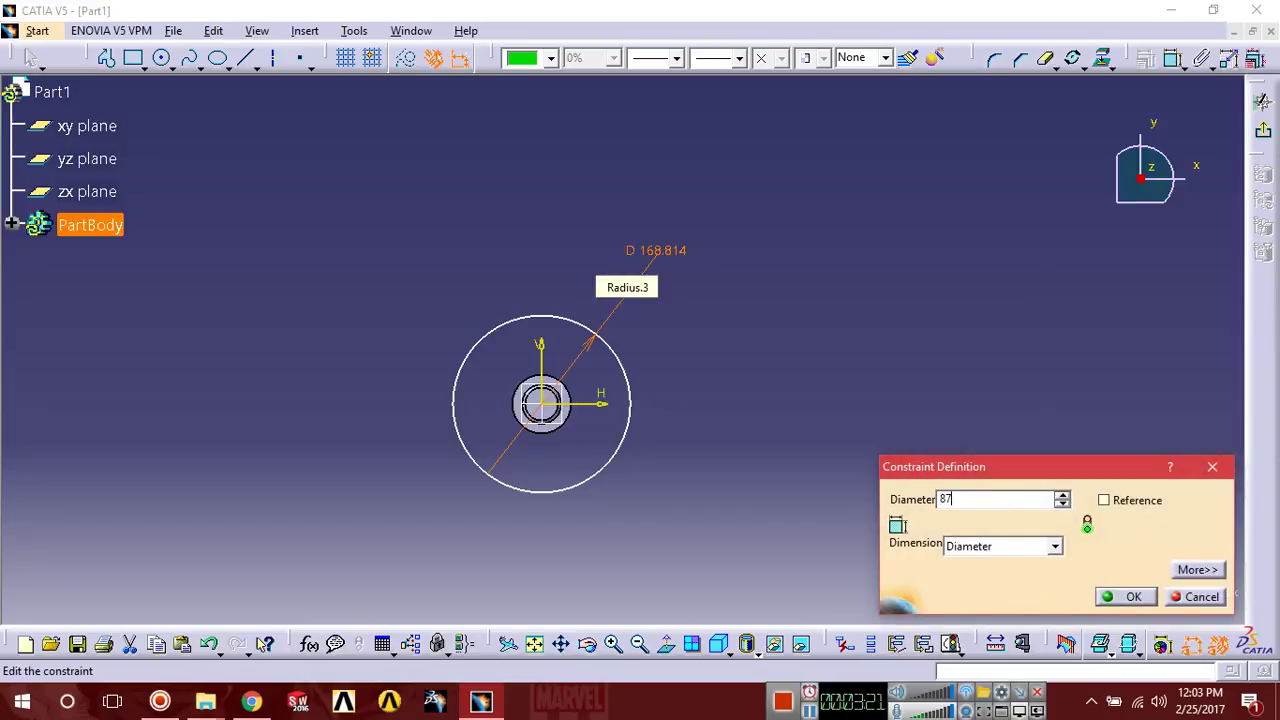
pyautogui.press('Return')
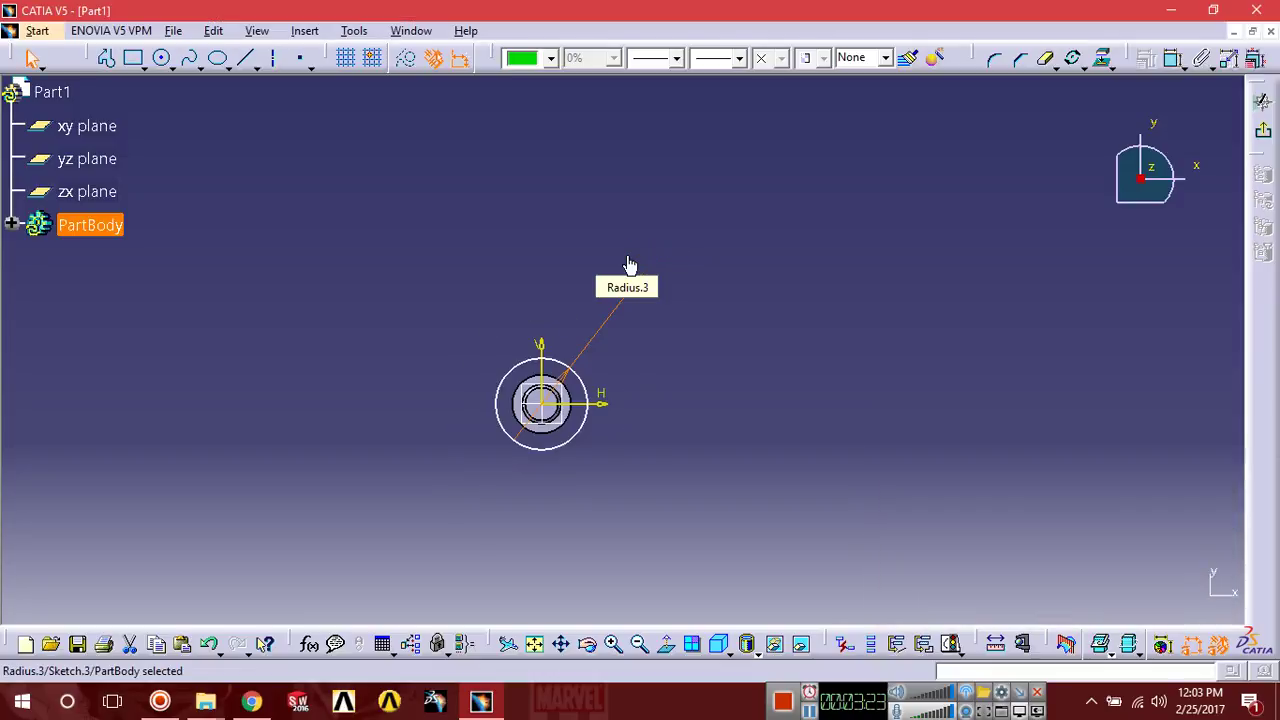
pyautogui.click(1262, 100)
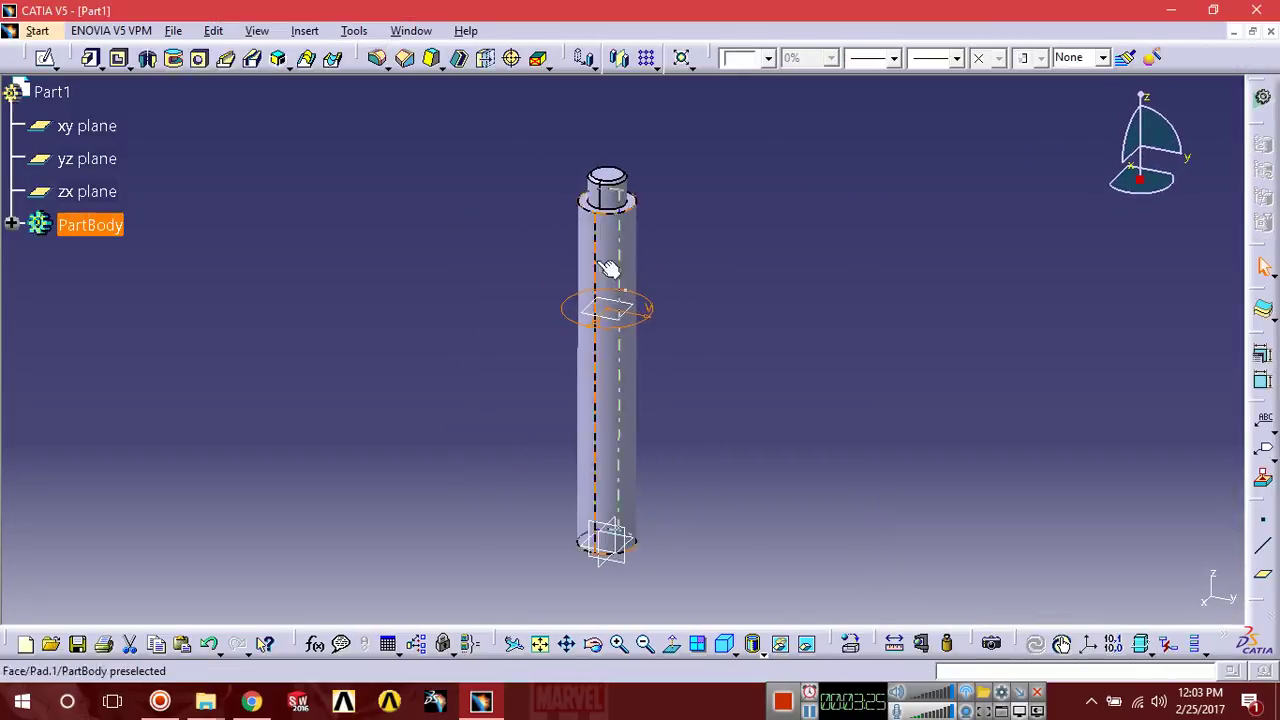
# Pad the 87.2 mm circle 24 mm into a collar, then select the zx plane
pyautogui.click(92, 57)
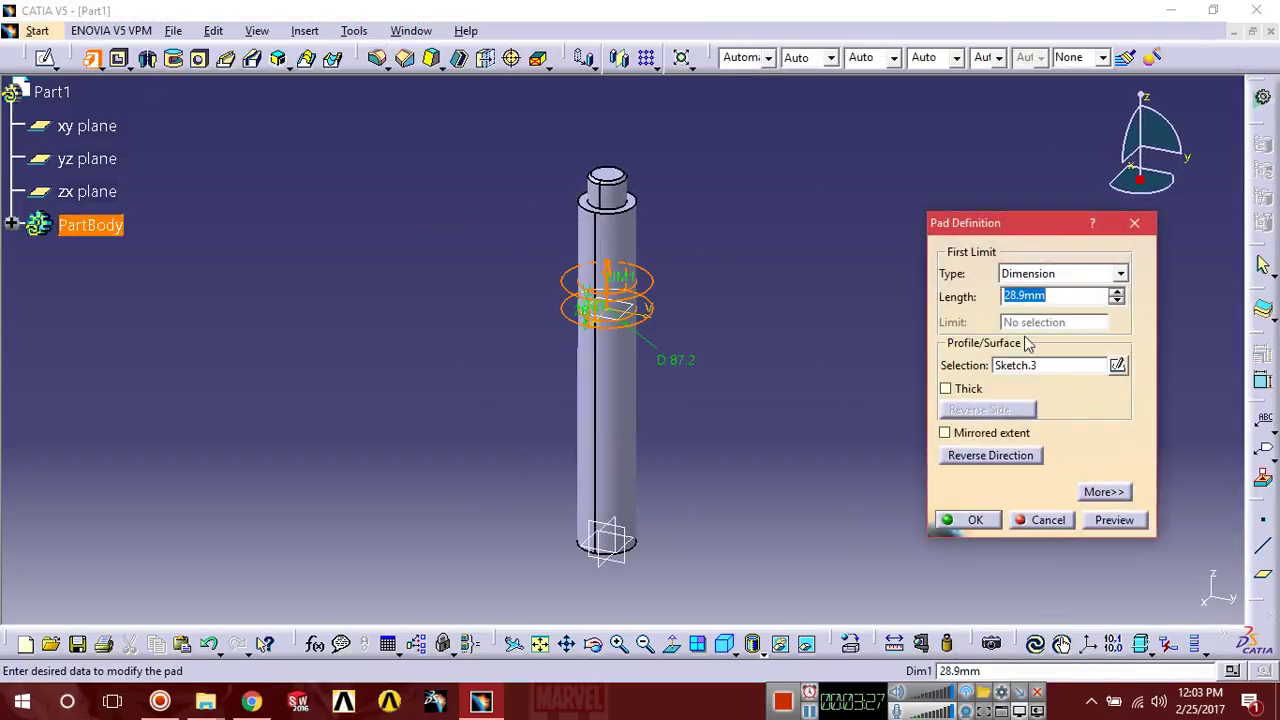
pyautogui.write('2')
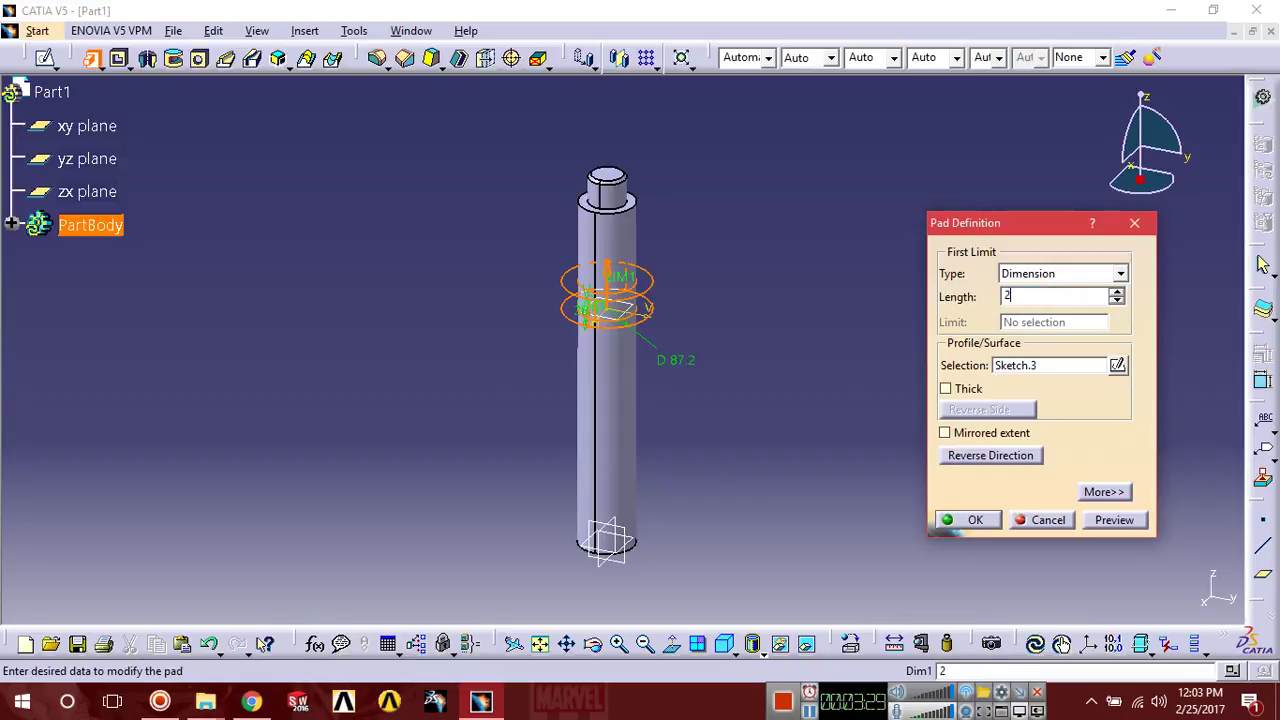
pyautogui.write('4')
pyautogui.click(1140, 526)
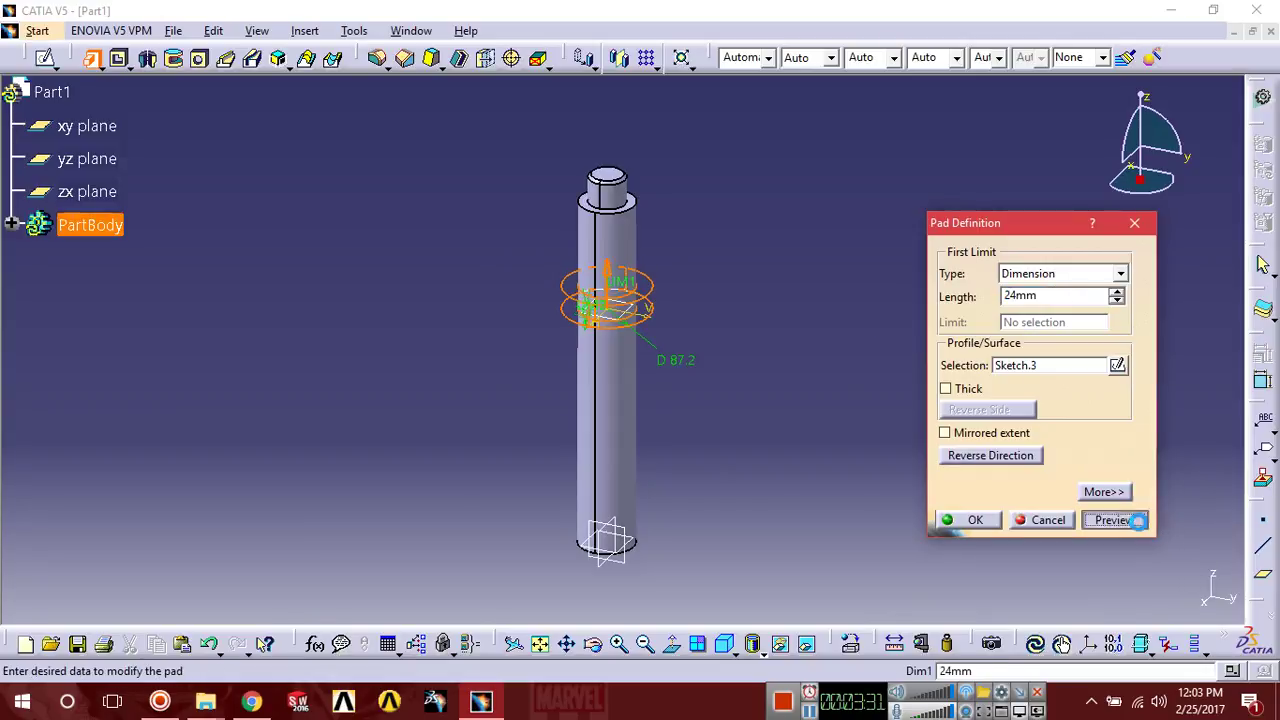
pyautogui.click(975, 522)
pyautogui.moveTo(790, 370); pyautogui.dragTo(766, 354, button='middle')
pyautogui.moveTo(609, 194); pyautogui.dragTo(731, 245, button='middle')
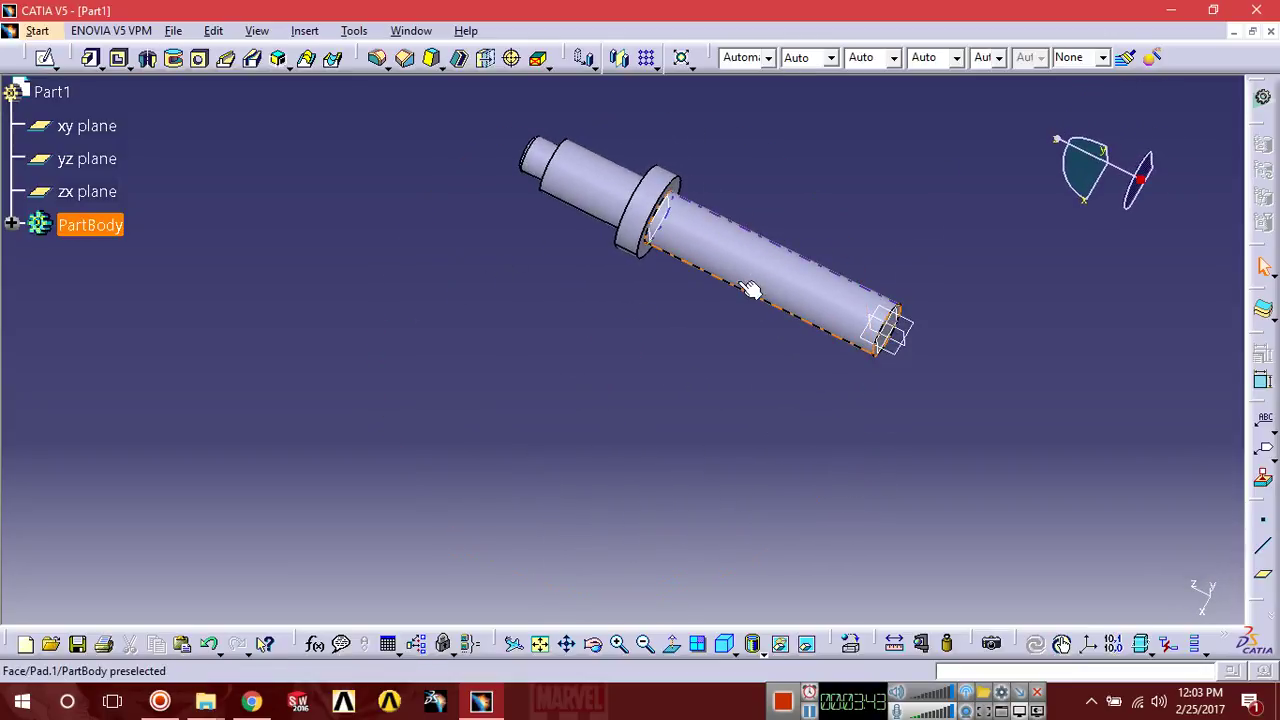
pyautogui.moveTo(677, 320); pyautogui.dragTo(1005, 557, button='middle')
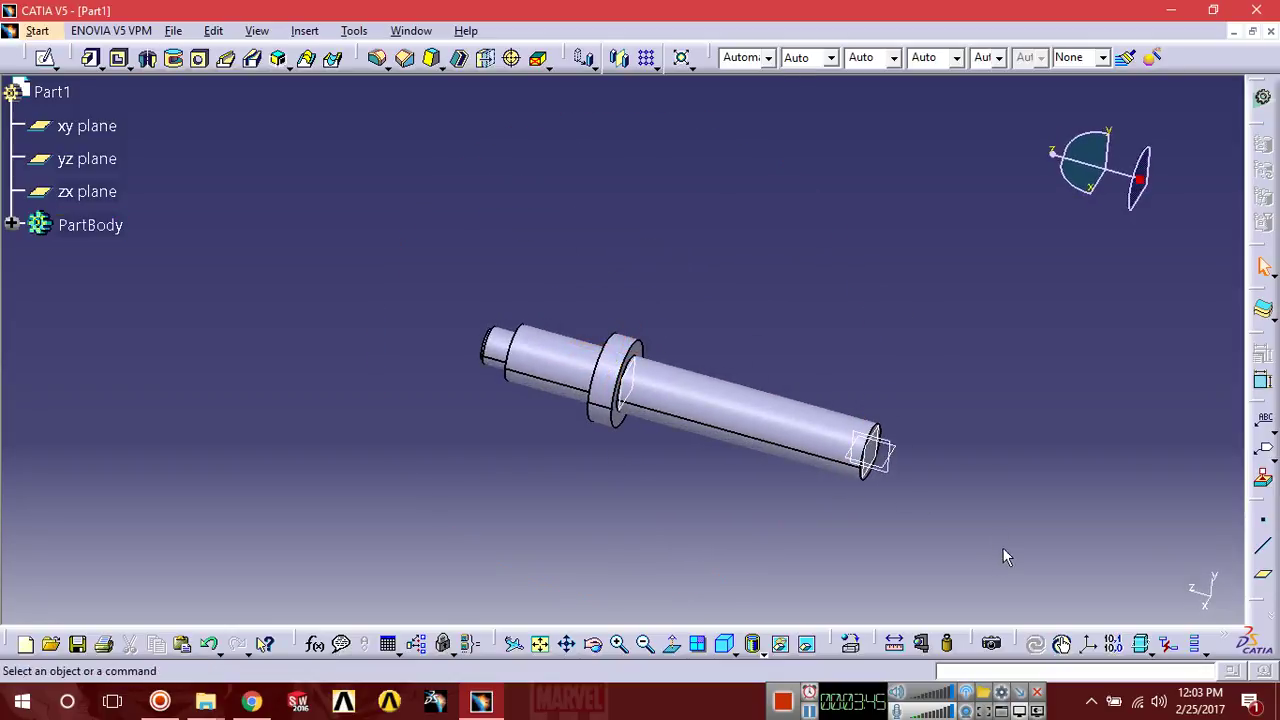
pyautogui.click(903, 453)
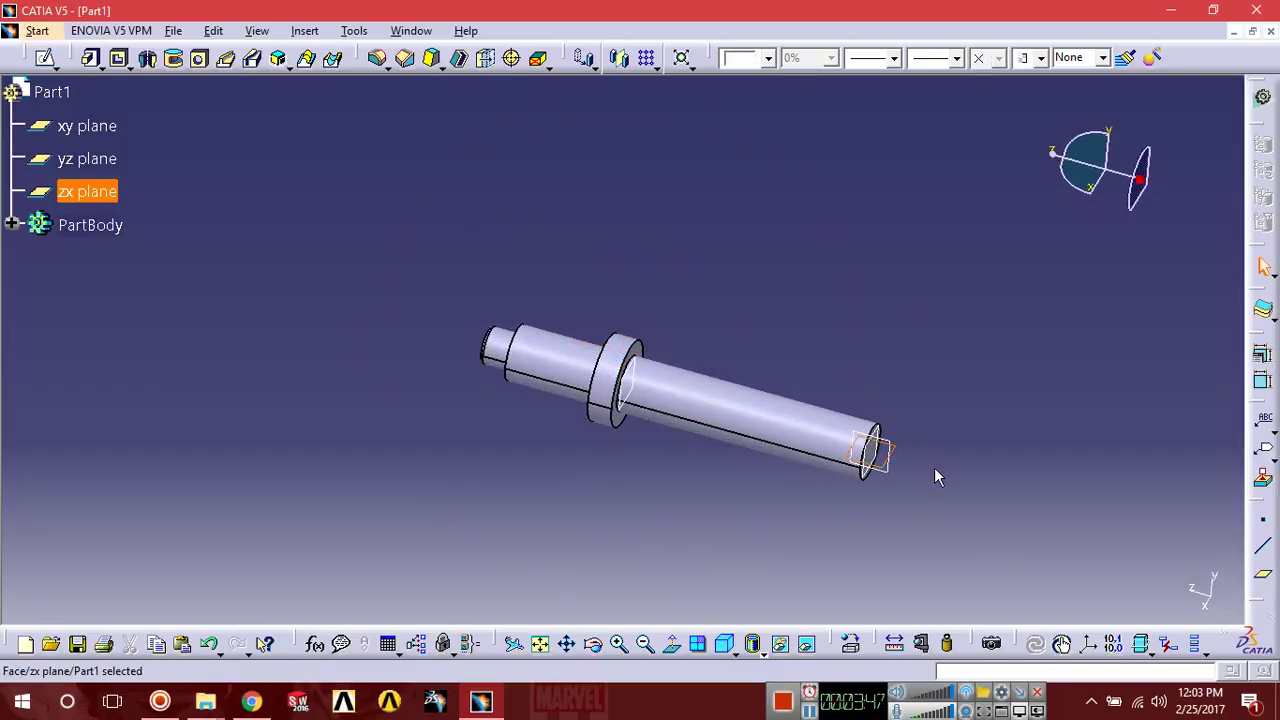
# On the zx plane, draw a centred rectangle over the lower shaft section
pyautogui.click(47, 59)
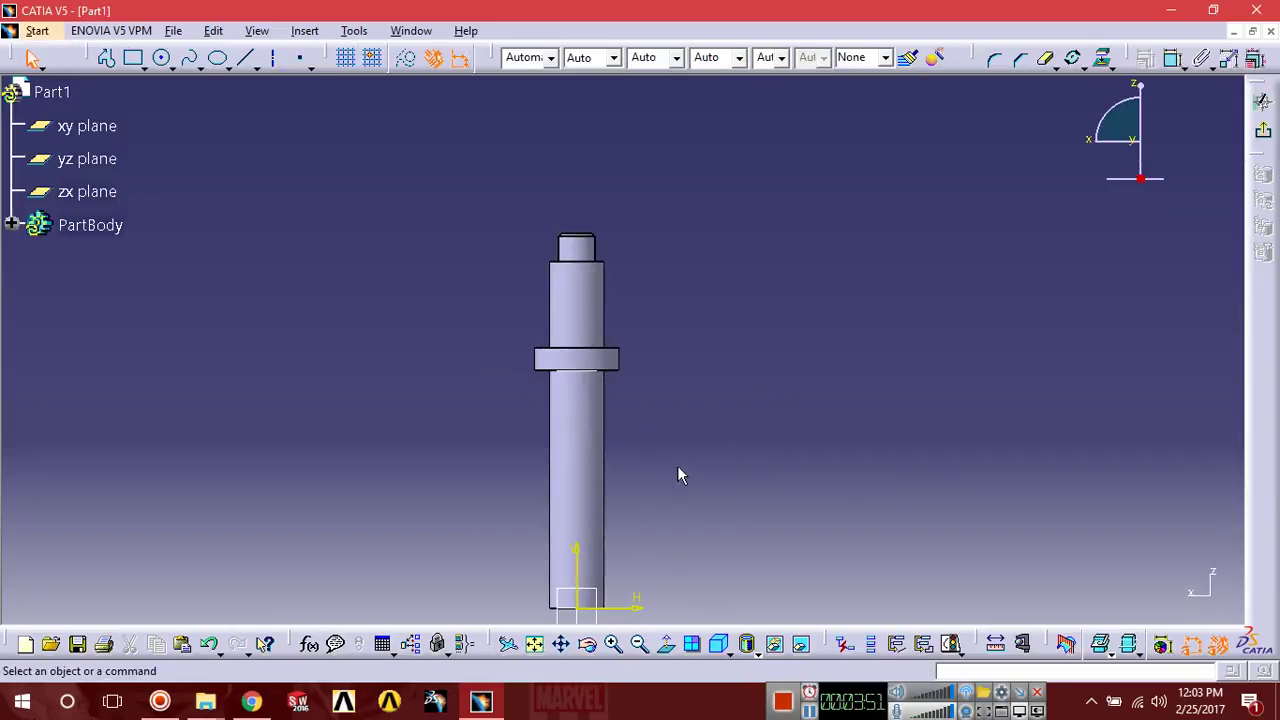
pyautogui.click(137, 60)
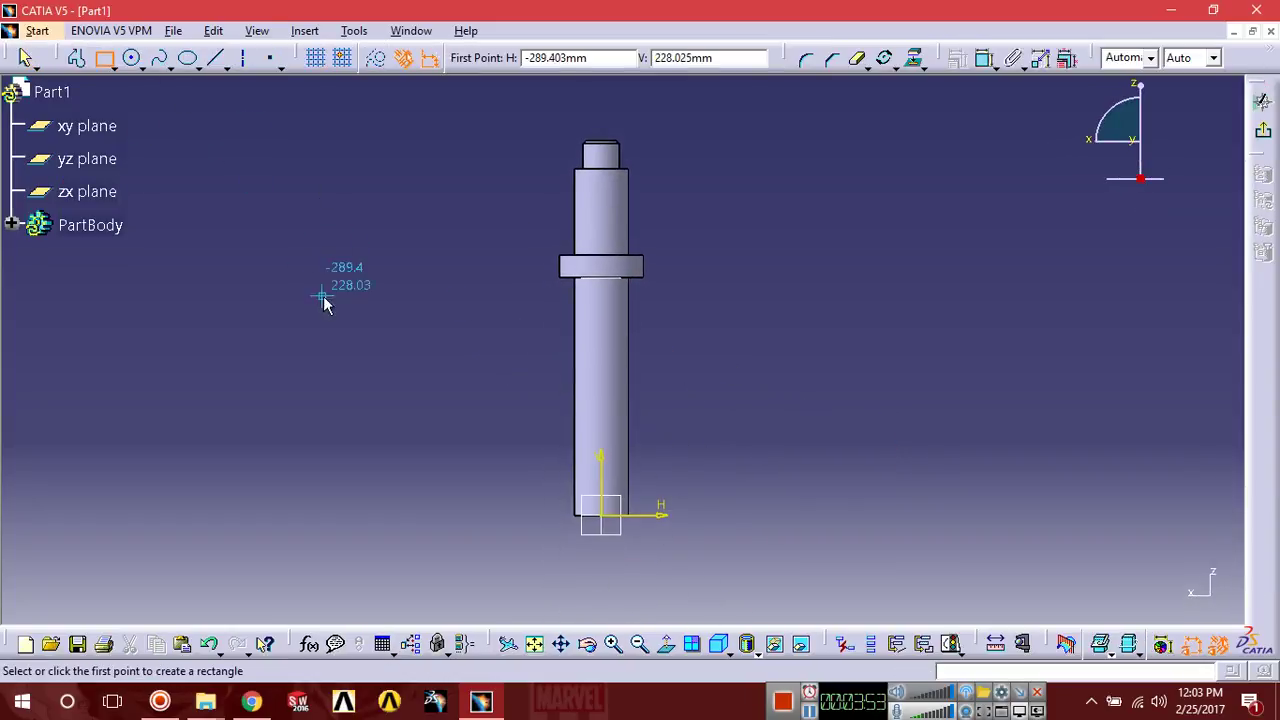
pyautogui.click(115, 65)
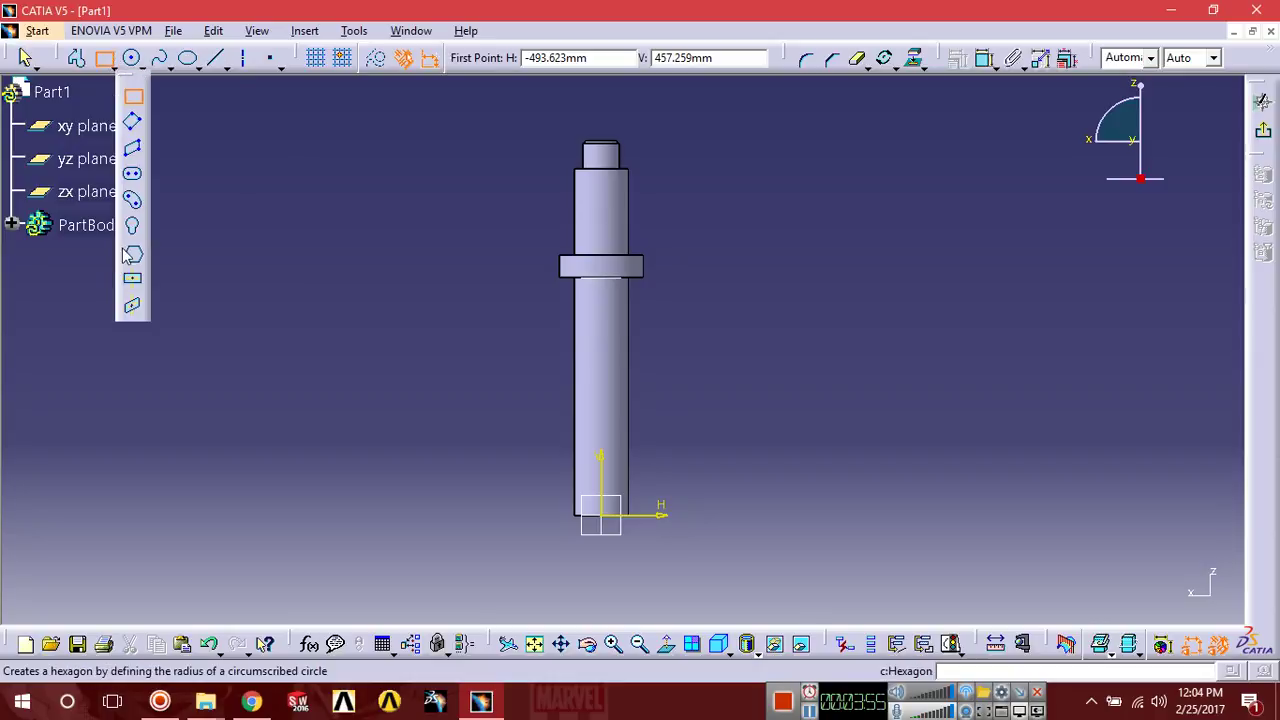
pyautogui.click(132, 278)
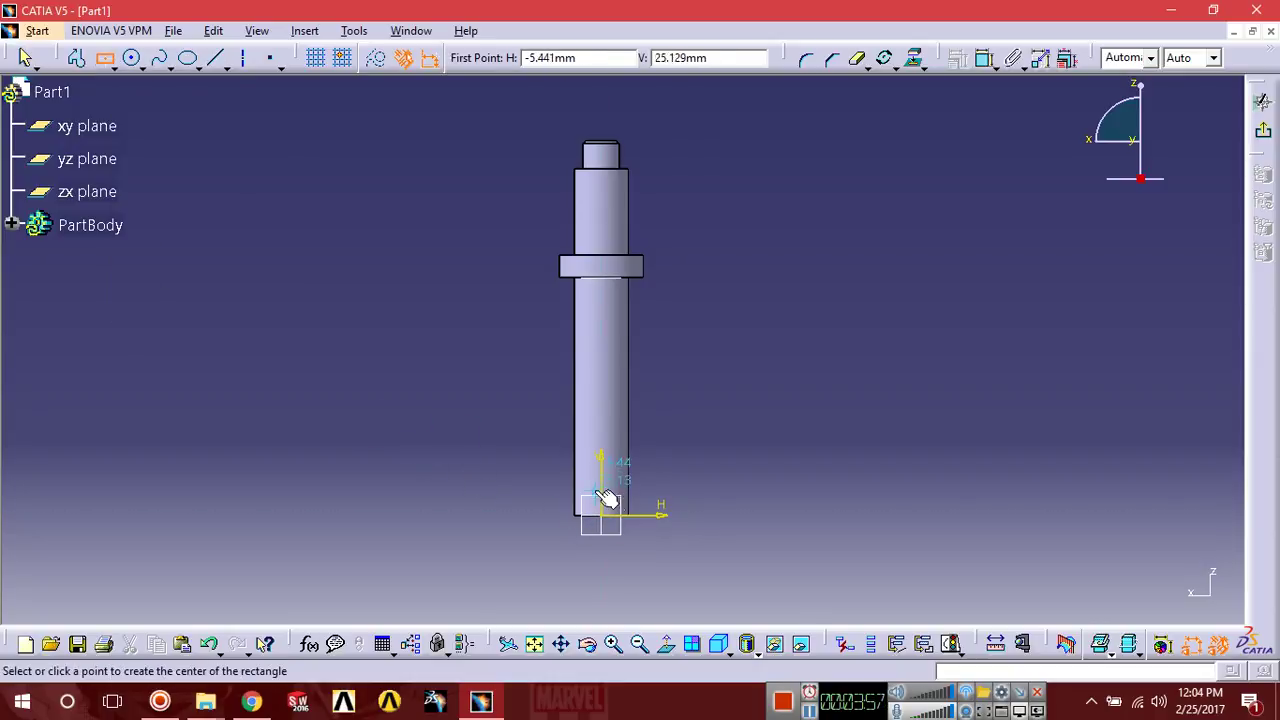
pyautogui.click(607, 401)
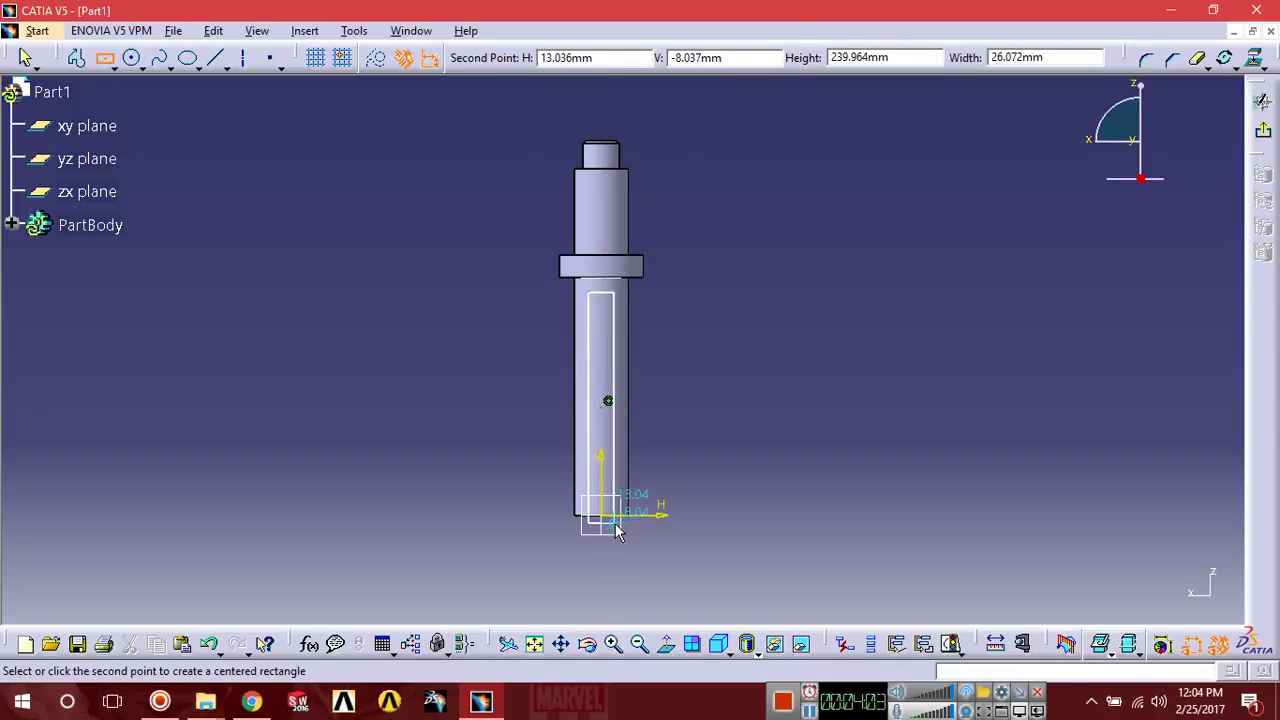
pyautogui.click(616, 529)
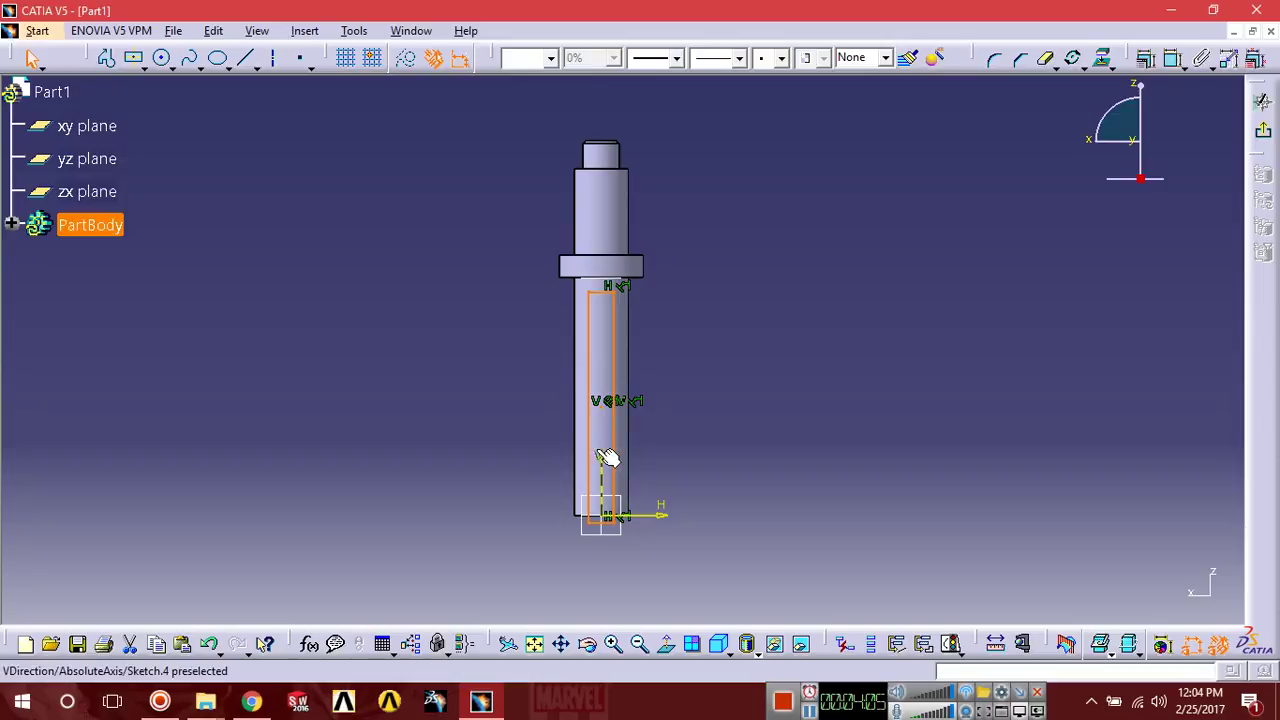
# Delete the 26.072 width dimension and widen the rectangle past the shaft's sides
pyautogui.moveTo(612, 466)
pyautogui.mouseDown(button='middle')
pyautogui.moveTo(683, 464)
pyautogui.moveTo(731, 400)
pyautogui.mouseUp(button='middle')
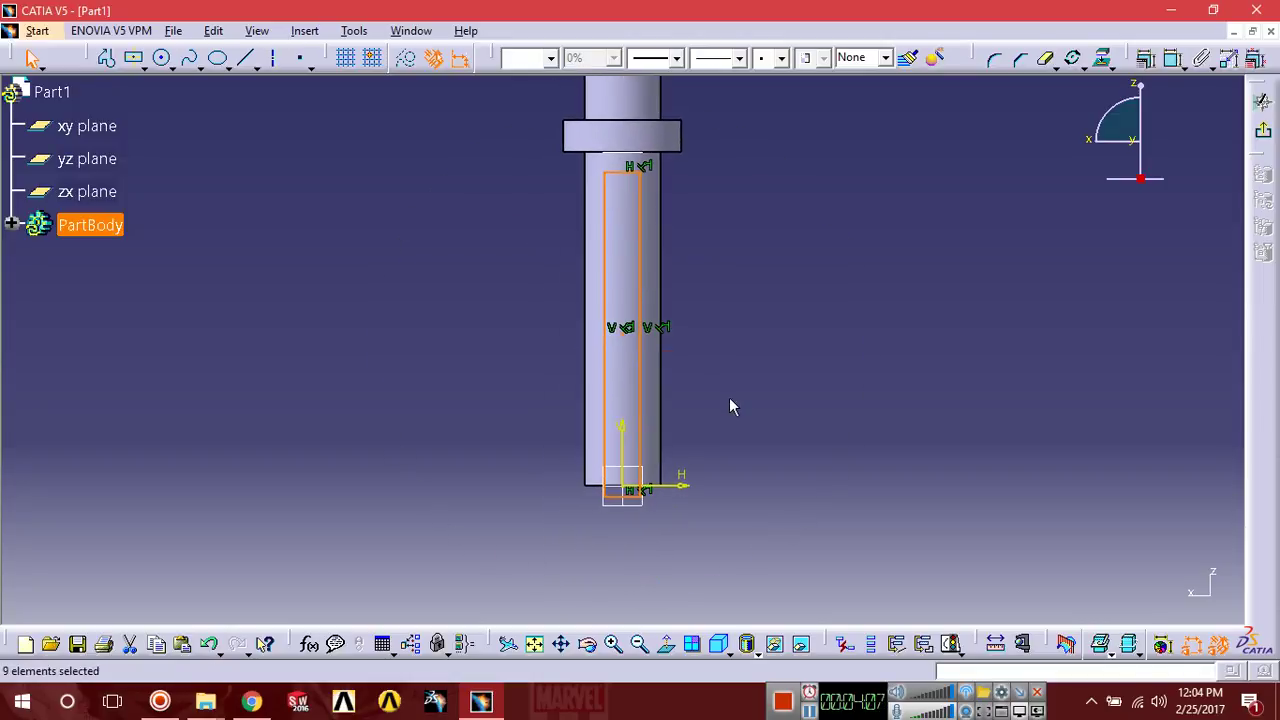
pyautogui.click(1174, 57)
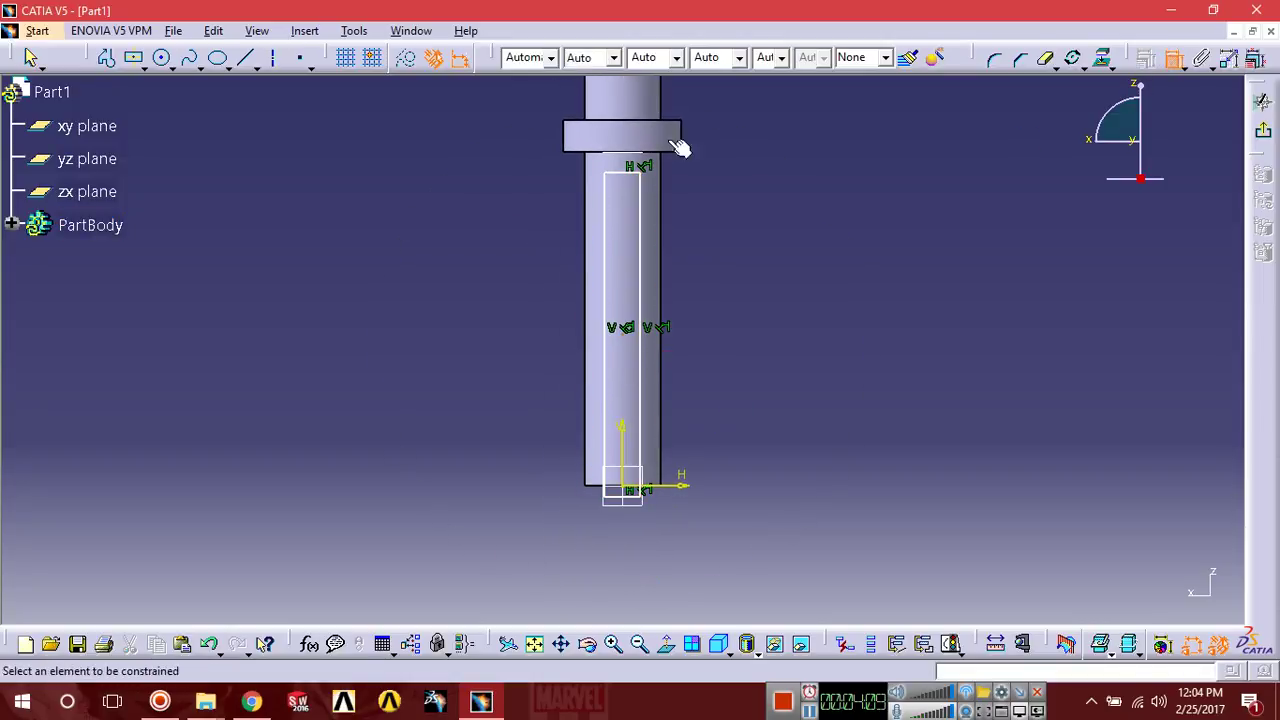
pyautogui.click(640, 177)
pyautogui.click(780, 208)
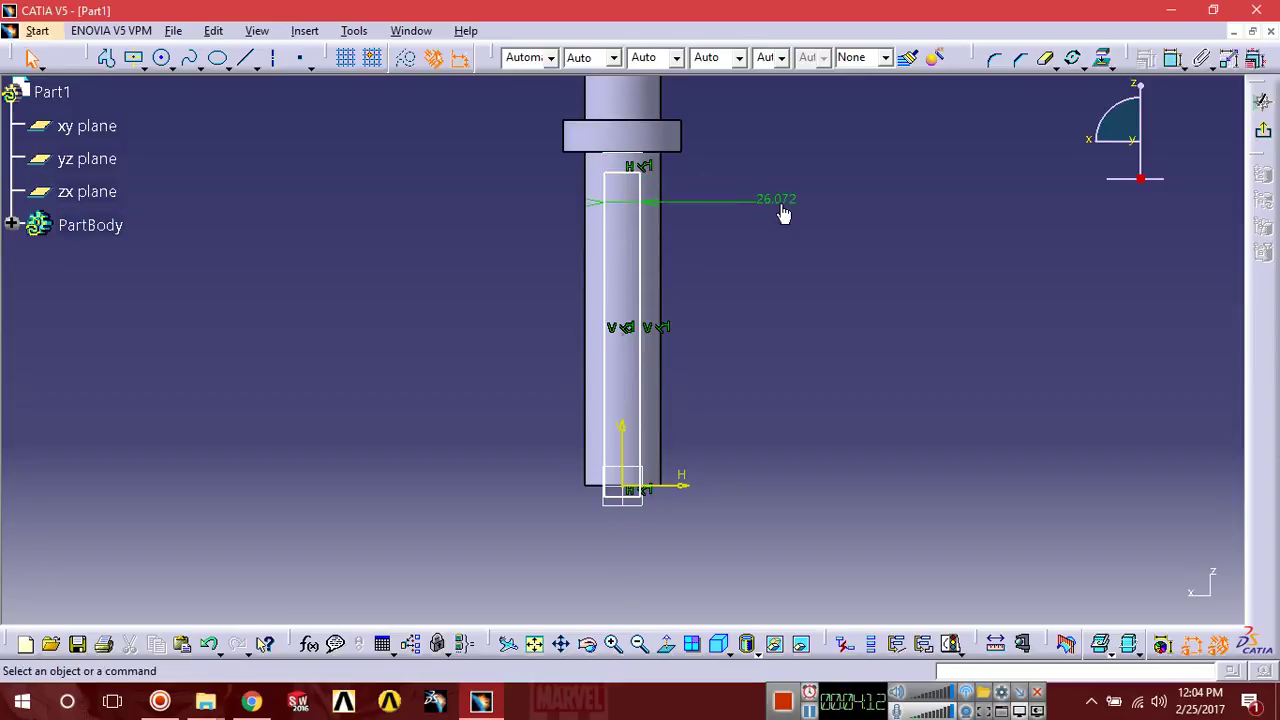
pyautogui.doubleClick(778, 202)
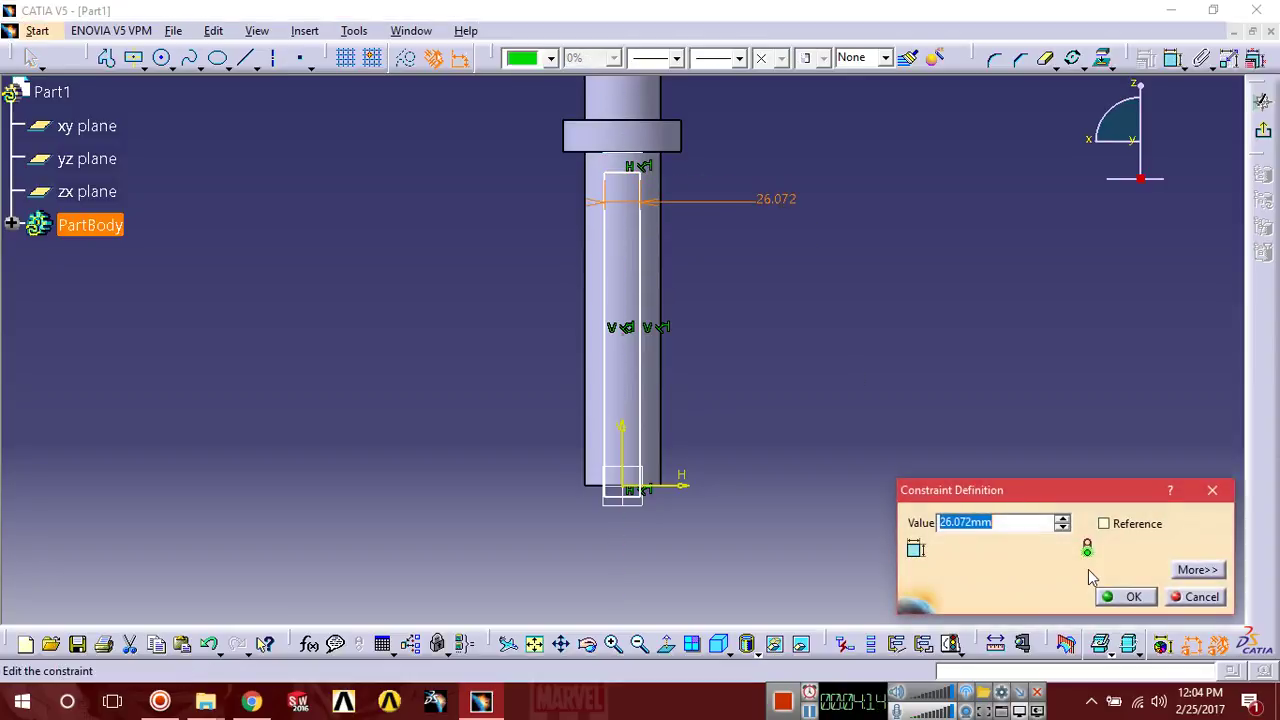
pyautogui.click(1195, 598)
pyautogui.click(743, 201)
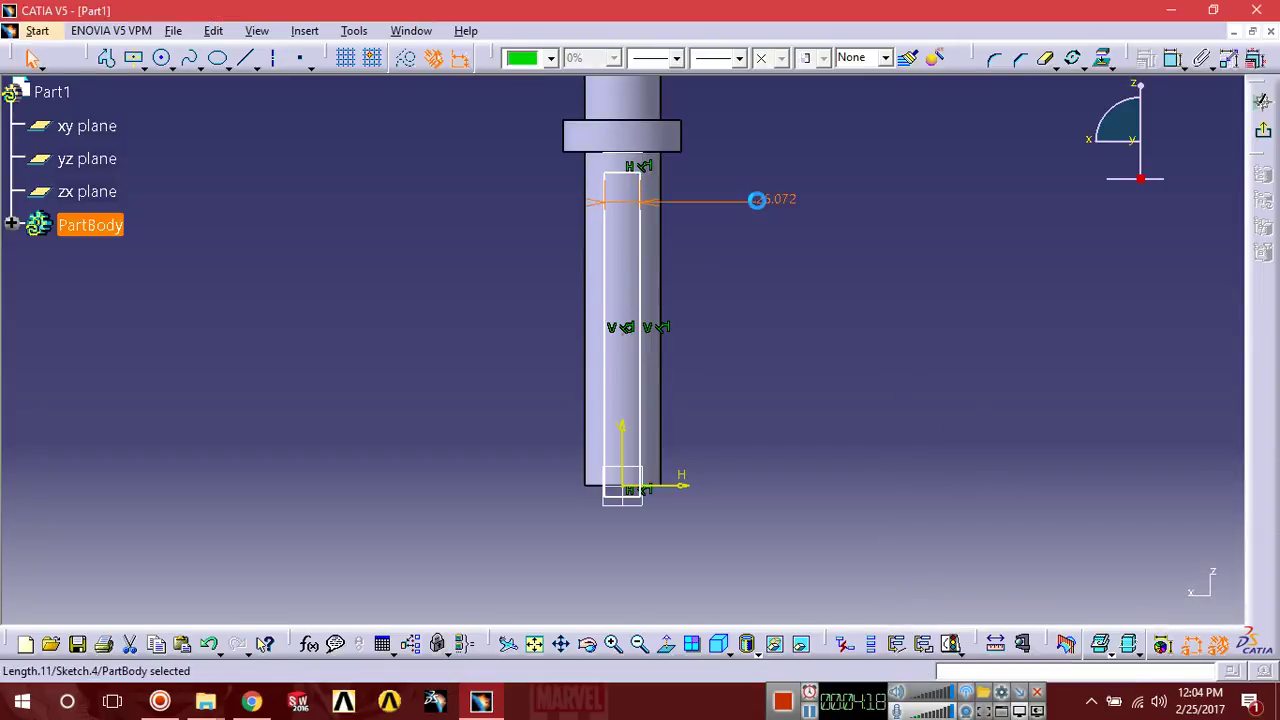
pyautogui.press('Delete')
pyautogui.moveTo(640, 243); pyautogui.dragTo(717, 258)
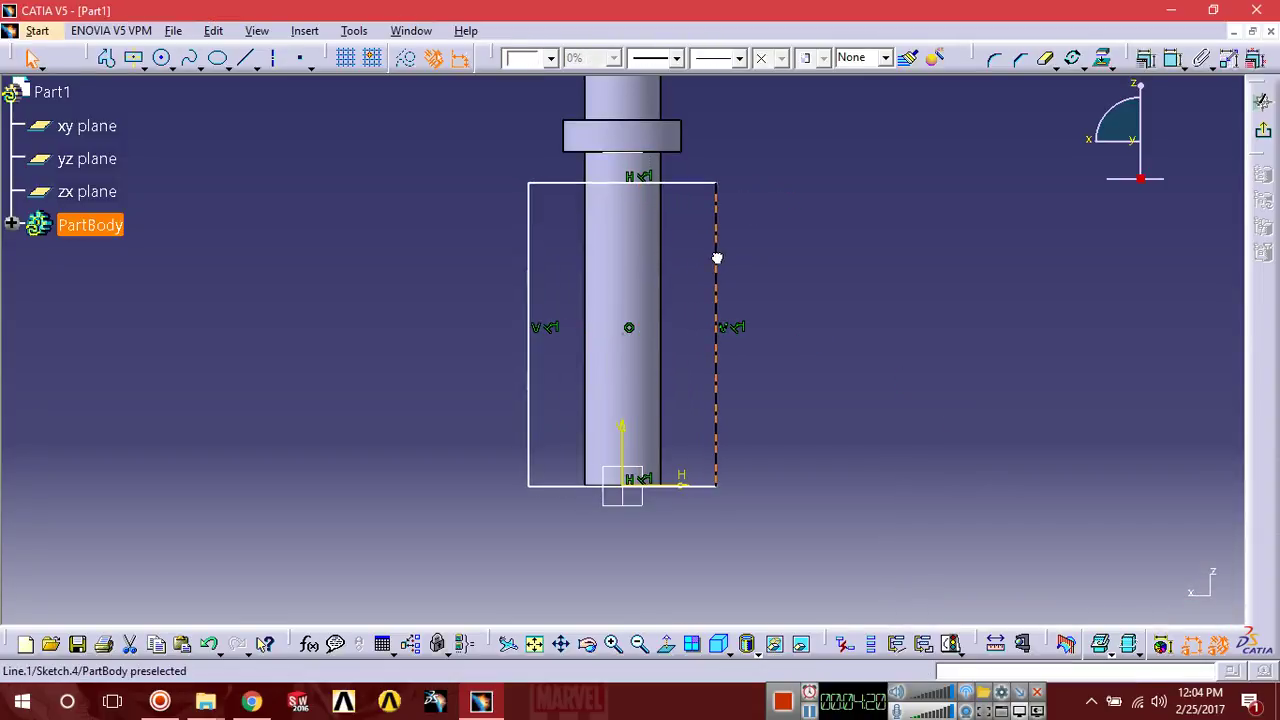
pyautogui.click(805, 310)
pyautogui.moveTo(680, 487); pyautogui.dragTo(670, 443)
# Dimension the rectangle's bottom edge 15.1 from the H axis
pyautogui.click(1173, 57)
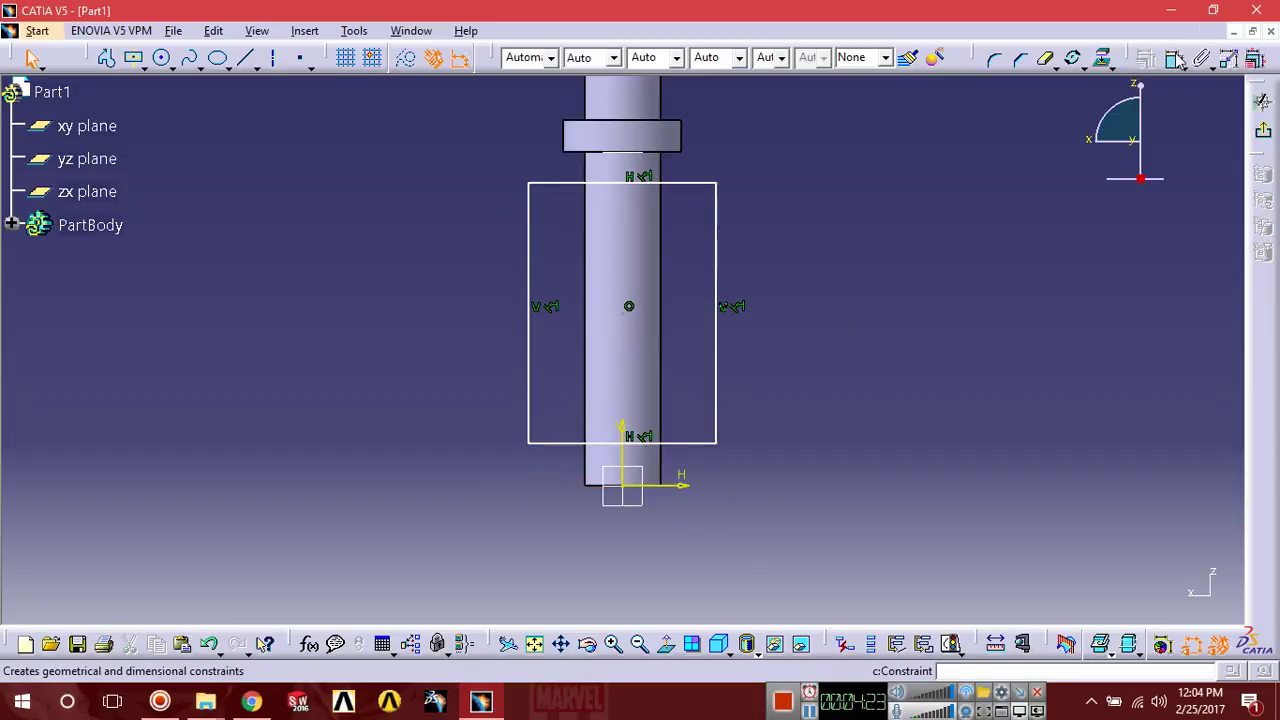
pyautogui.click(640, 443)
pyautogui.click(672, 486)
pyautogui.click(831, 480)
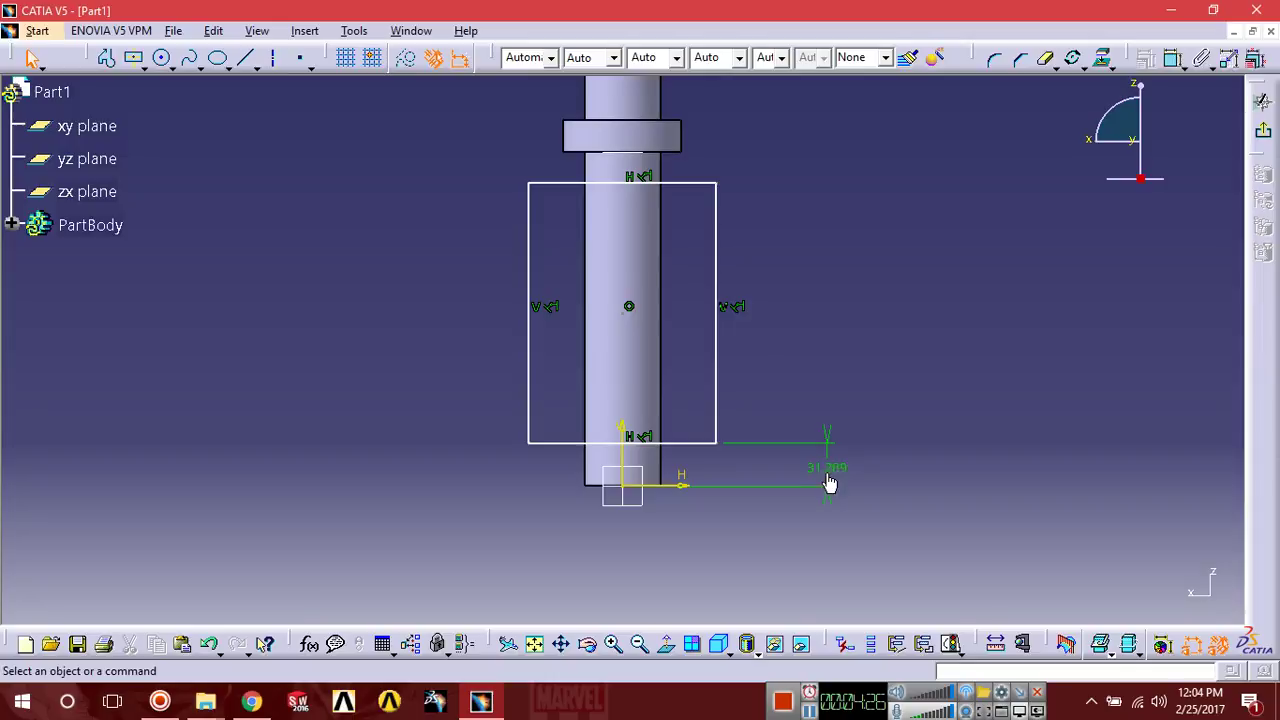
pyautogui.click(822, 467)
pyautogui.doubleClick(822, 467)
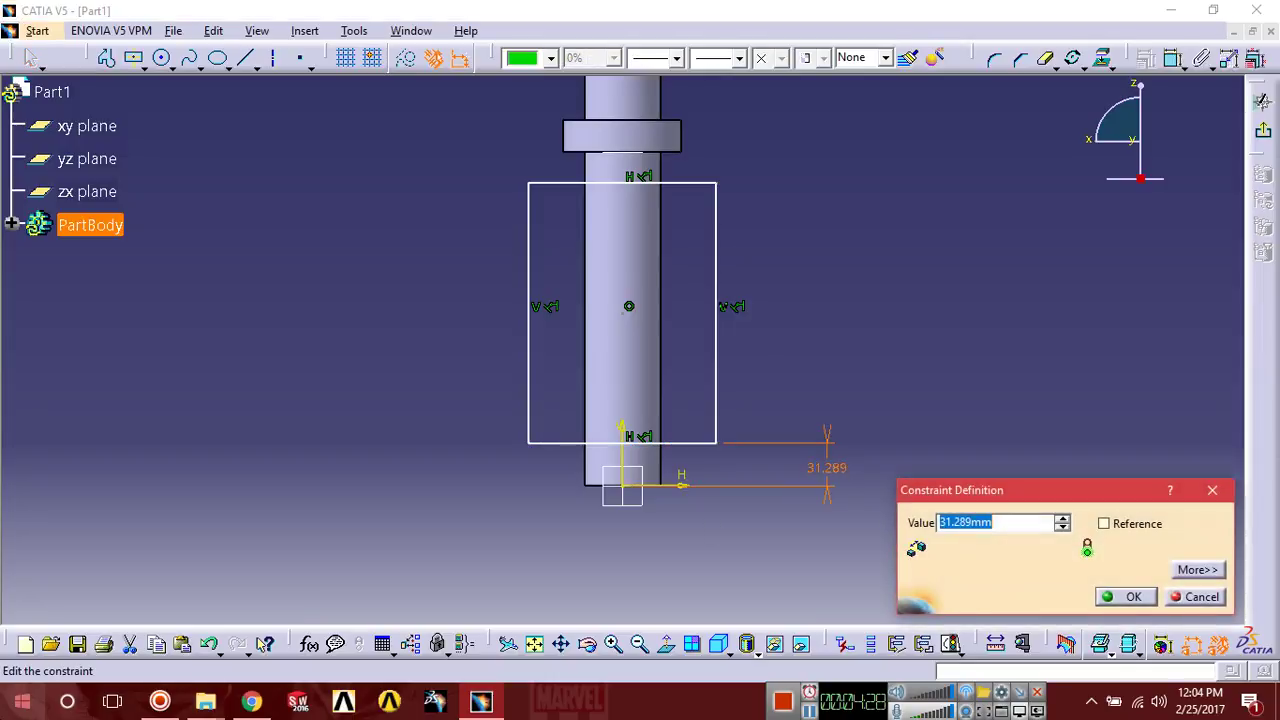
pyautogui.write('15.1')
pyautogui.press('Return')
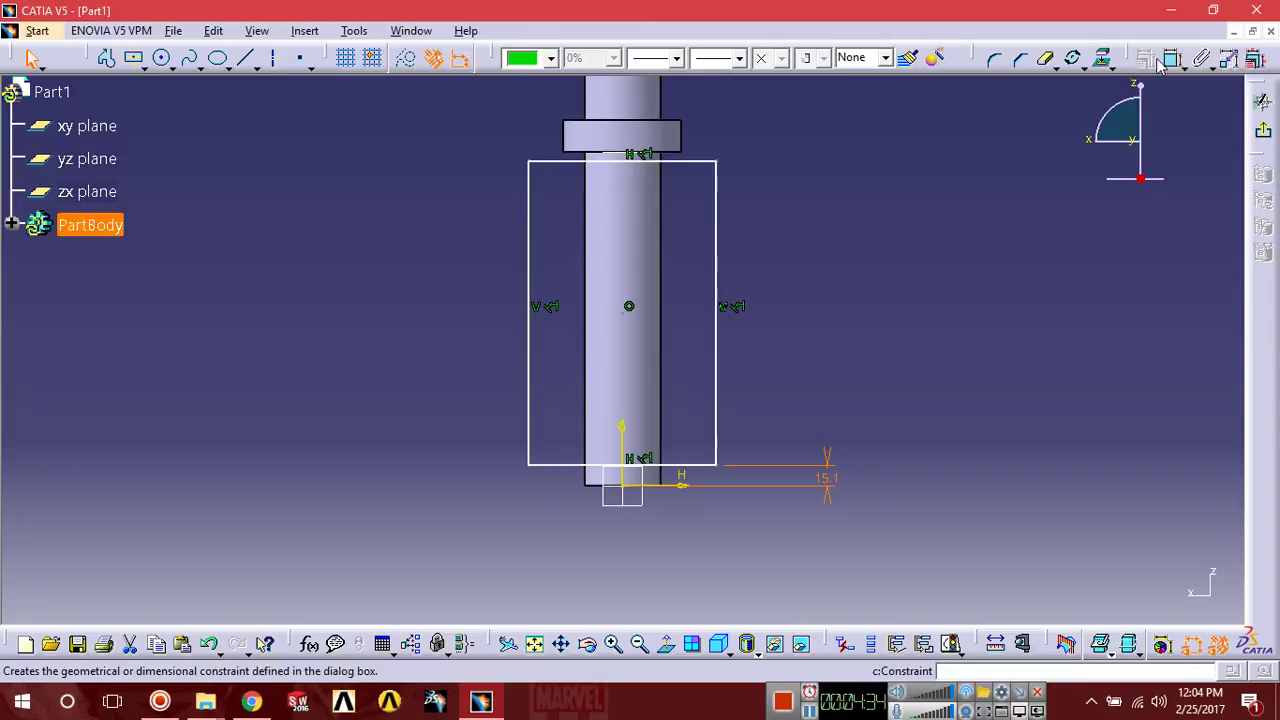
# Dimension the top edge 38.2 below the collar and exit the sketch
pyautogui.click(682, 160)
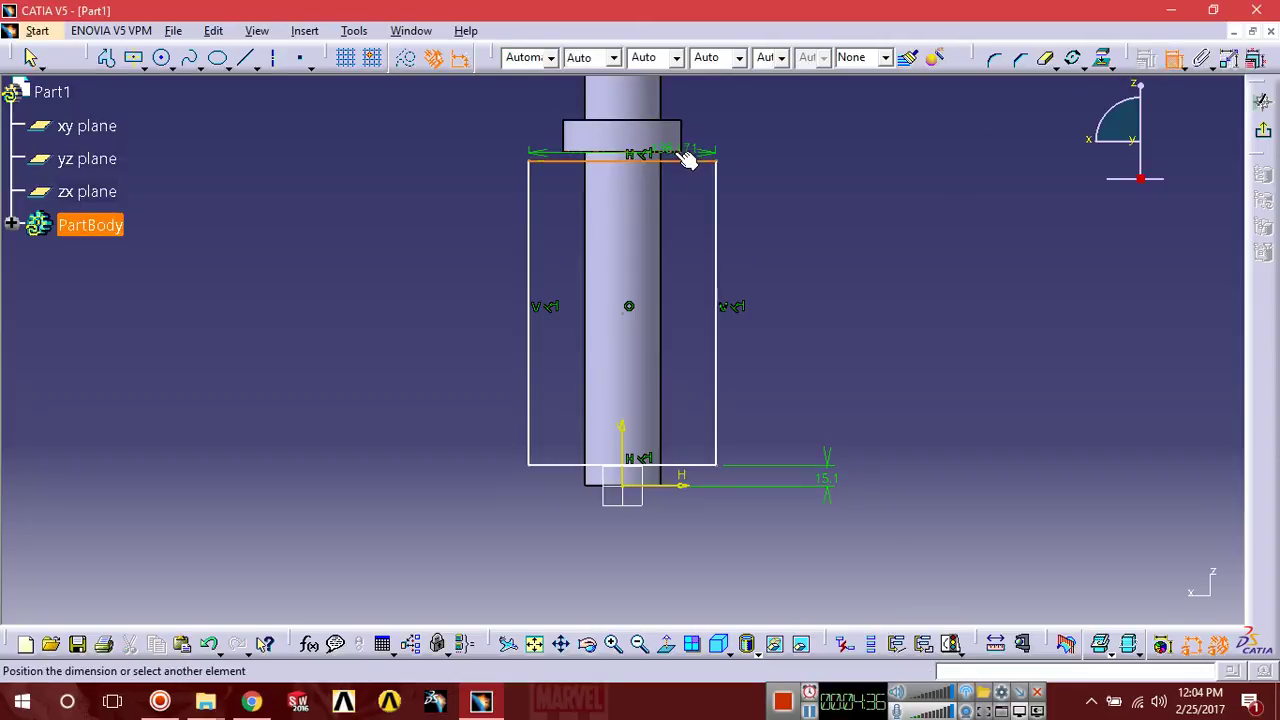
pyautogui.click(820, 160)
pyautogui.doubleClick(818, 163)
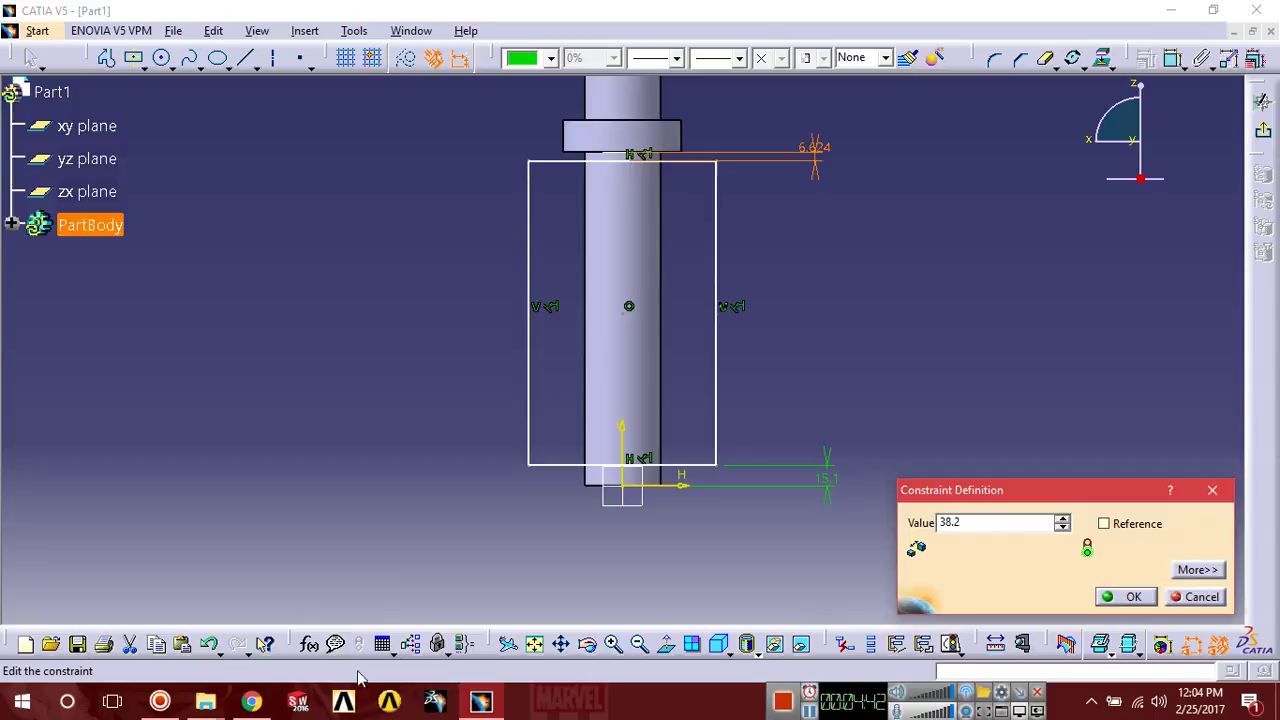
pyautogui.click(1125, 596)
pyautogui.click(857, 434)
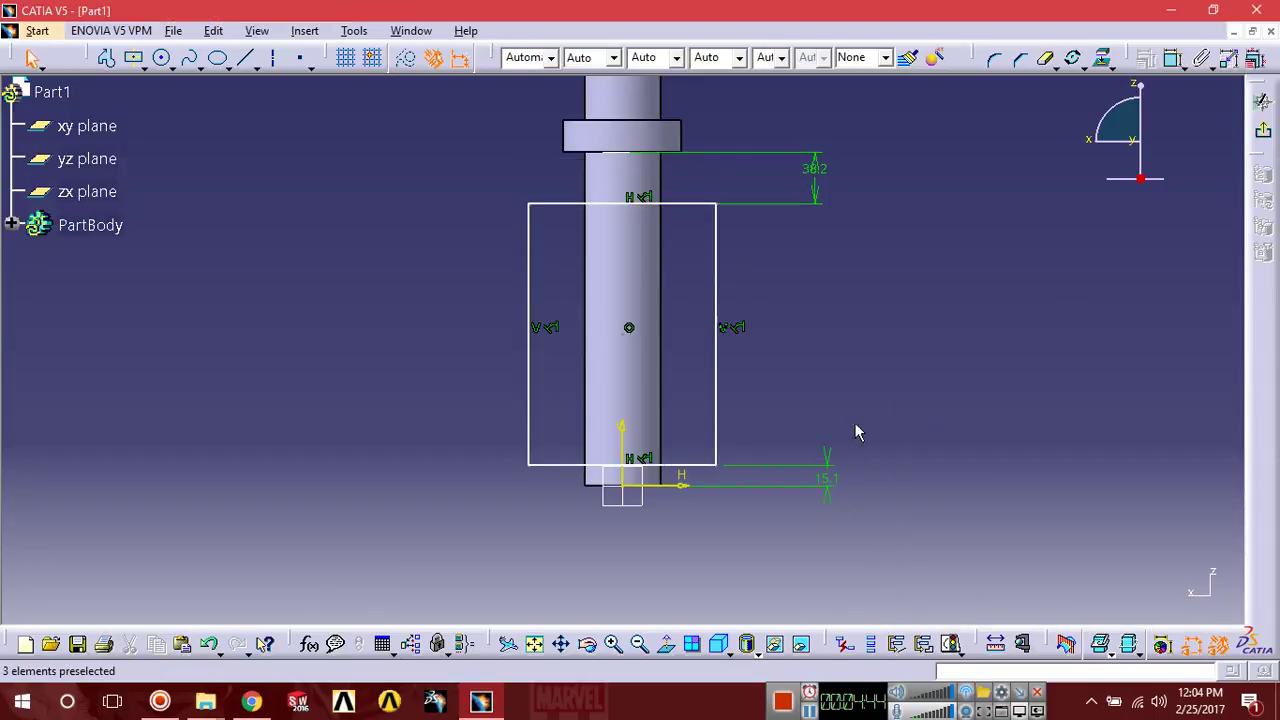
pyautogui.click(1266, 137)
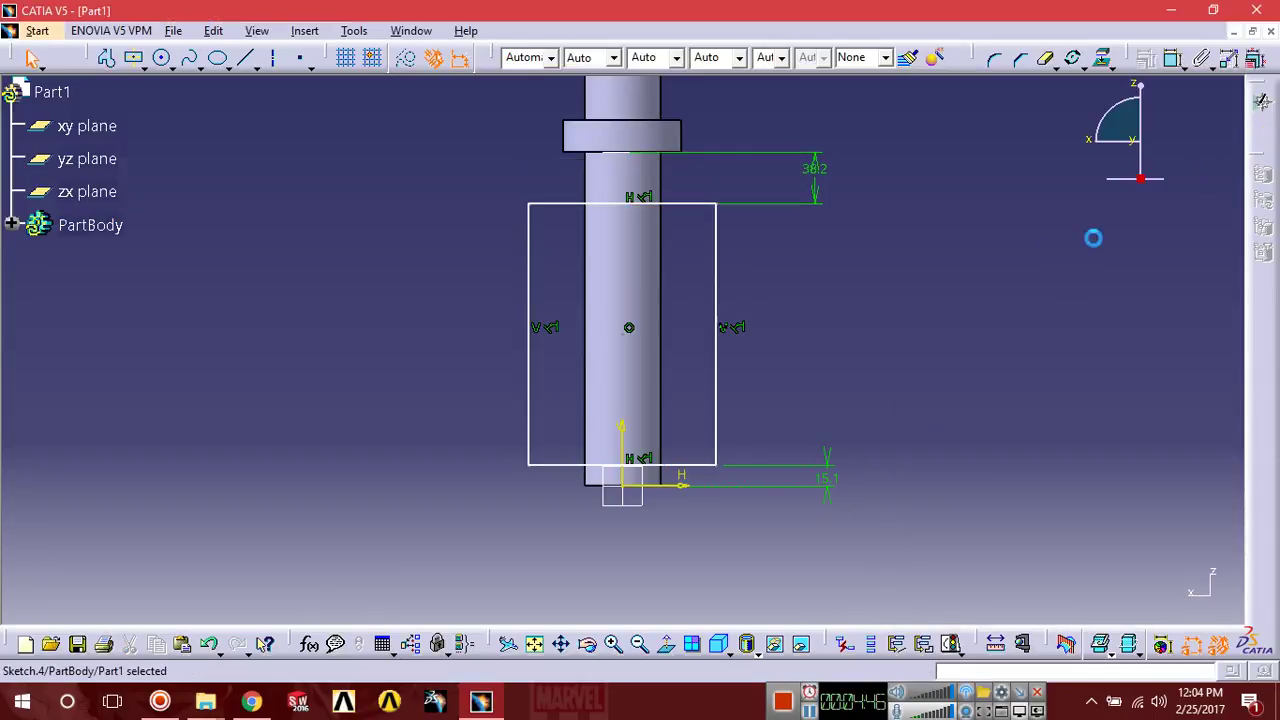
pyautogui.moveTo(583, 476)
pyautogui.mouseDown(button='middle')
pyautogui.moveTo(574, 334)
pyautogui.moveTo(614, 378)
pyautogui.mouseUp(button='middle')
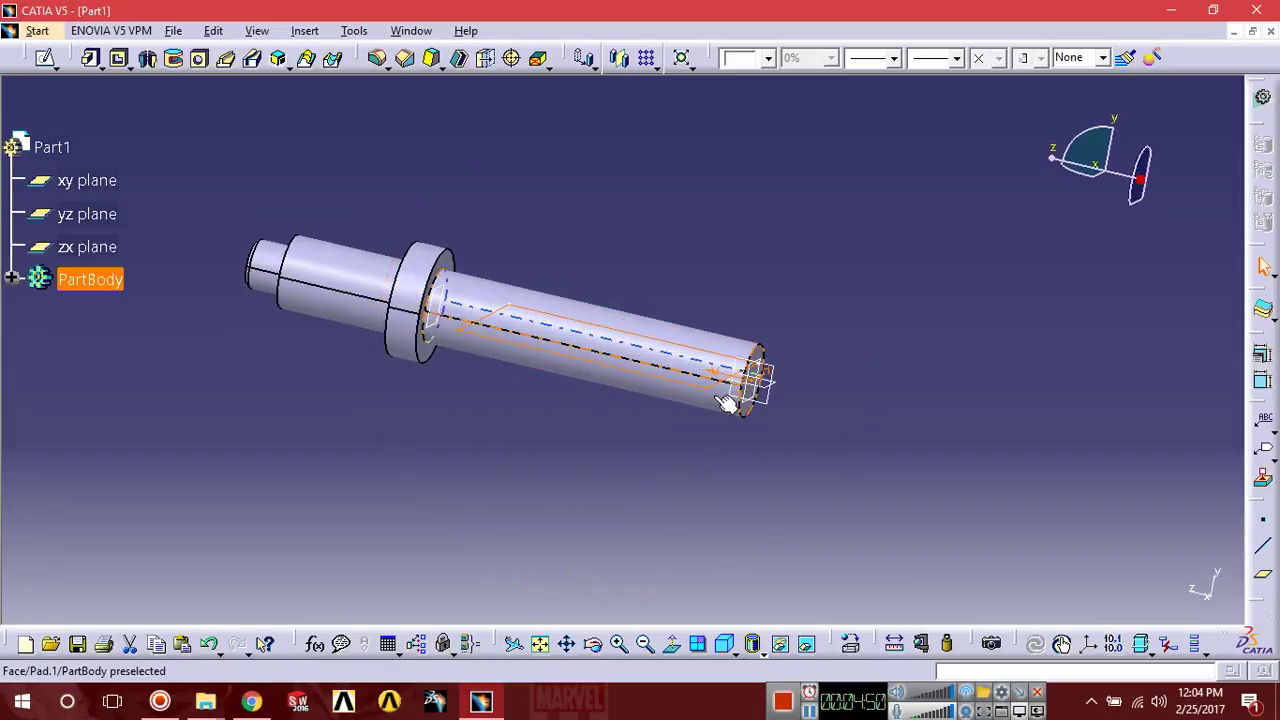
# Pocket the rectangle sketch in reverse, Up to next, with a 3.1 mm second-limit depth
pyautogui.moveTo(729, 400)
pyautogui.mouseDown(button='middle')
pyautogui.moveTo(714, 314)
pyautogui.moveTo(723, 417)
pyautogui.moveTo(855, 378)
pyautogui.moveTo(711, 414)
pyautogui.moveTo(711, 357)
pyautogui.moveTo(714, 403)
pyautogui.mouseUp(button='middle')
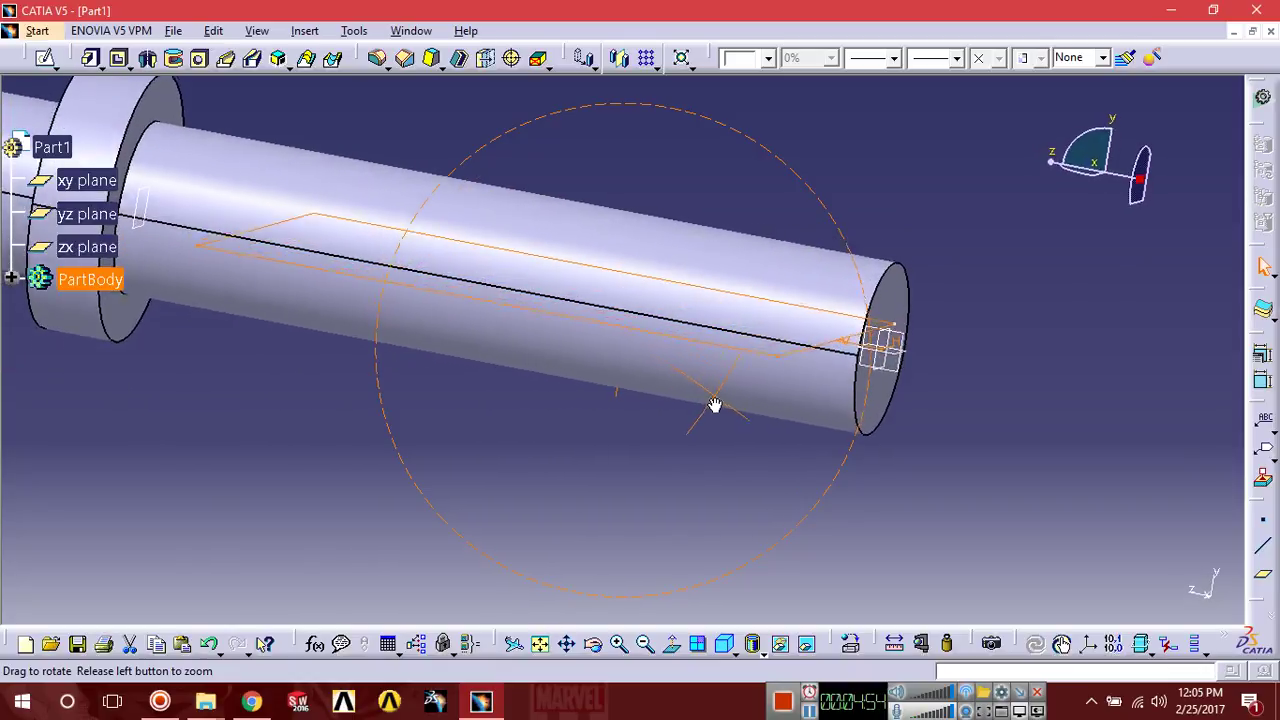
pyautogui.click(122, 60)
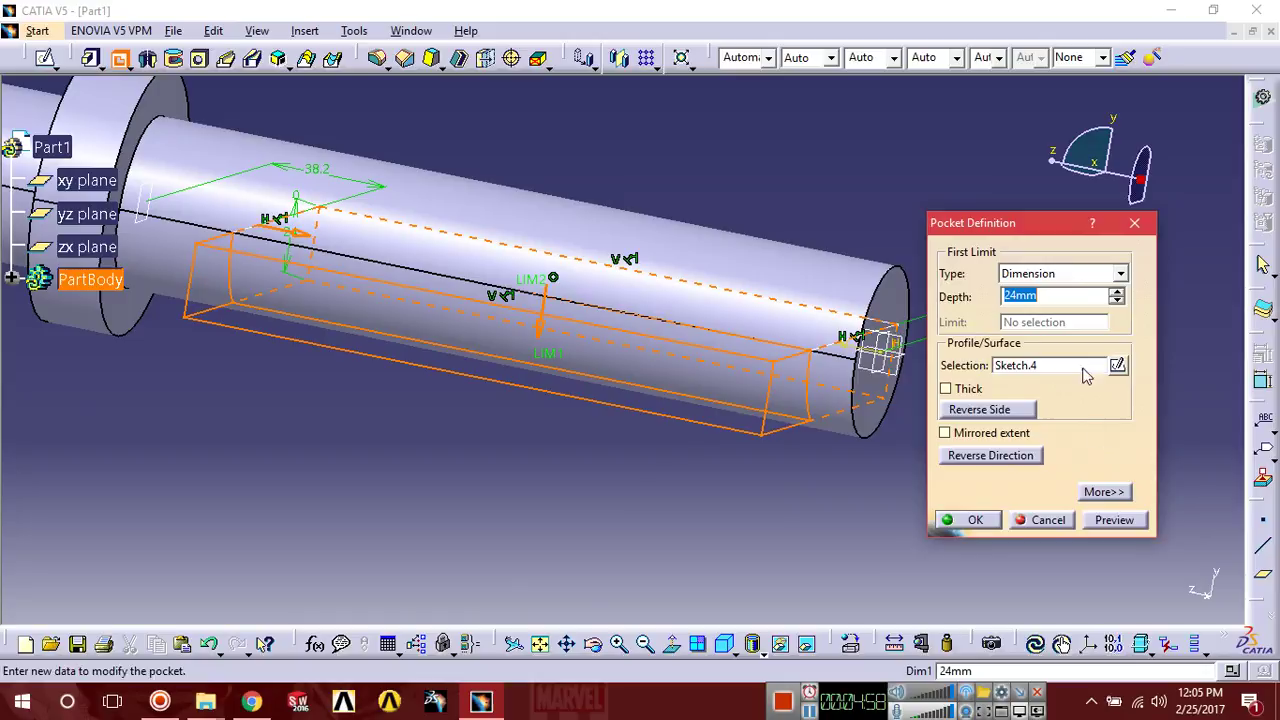
pyautogui.click(993, 457)
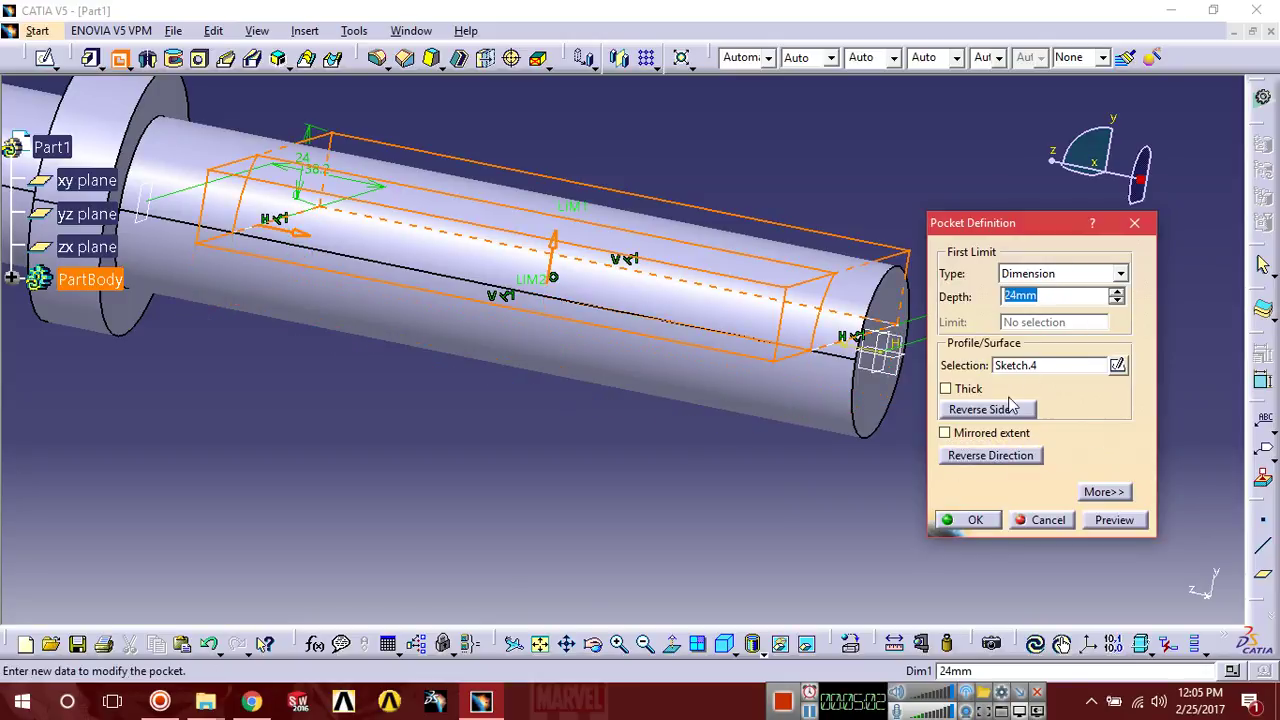
pyautogui.click(1118, 274)
pyautogui.click(1065, 307)
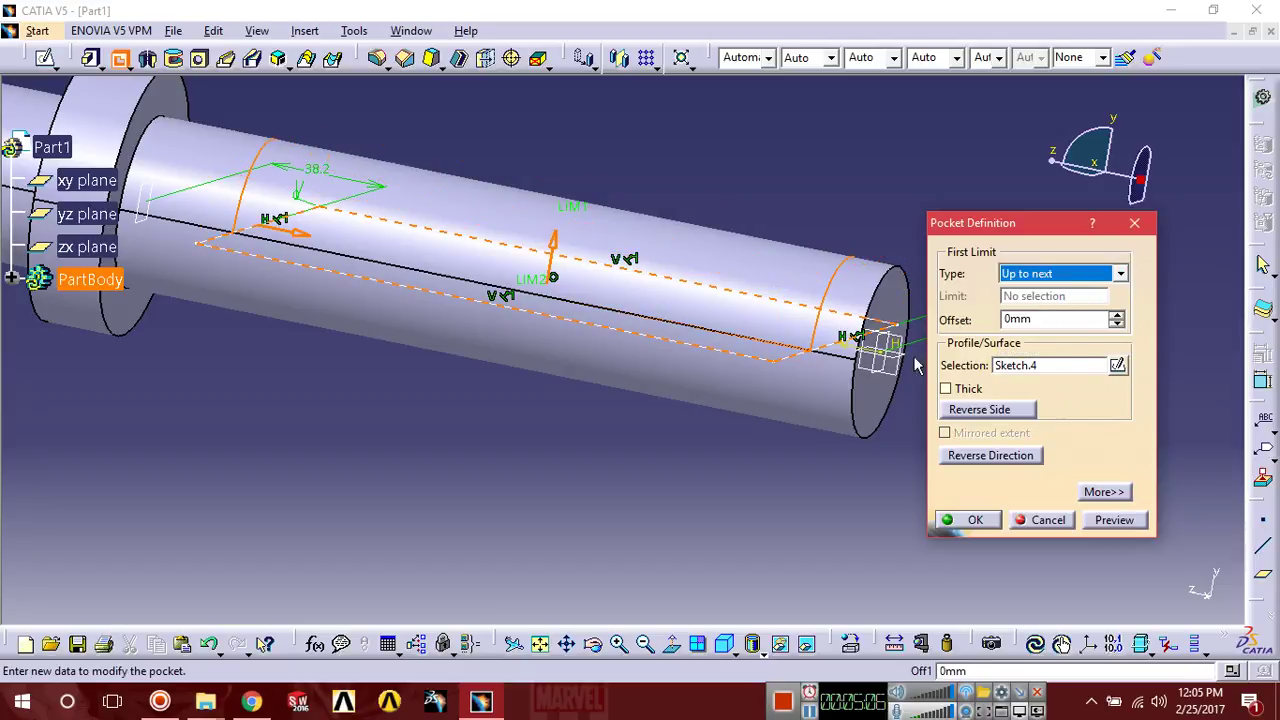
pyautogui.click(1103, 492)
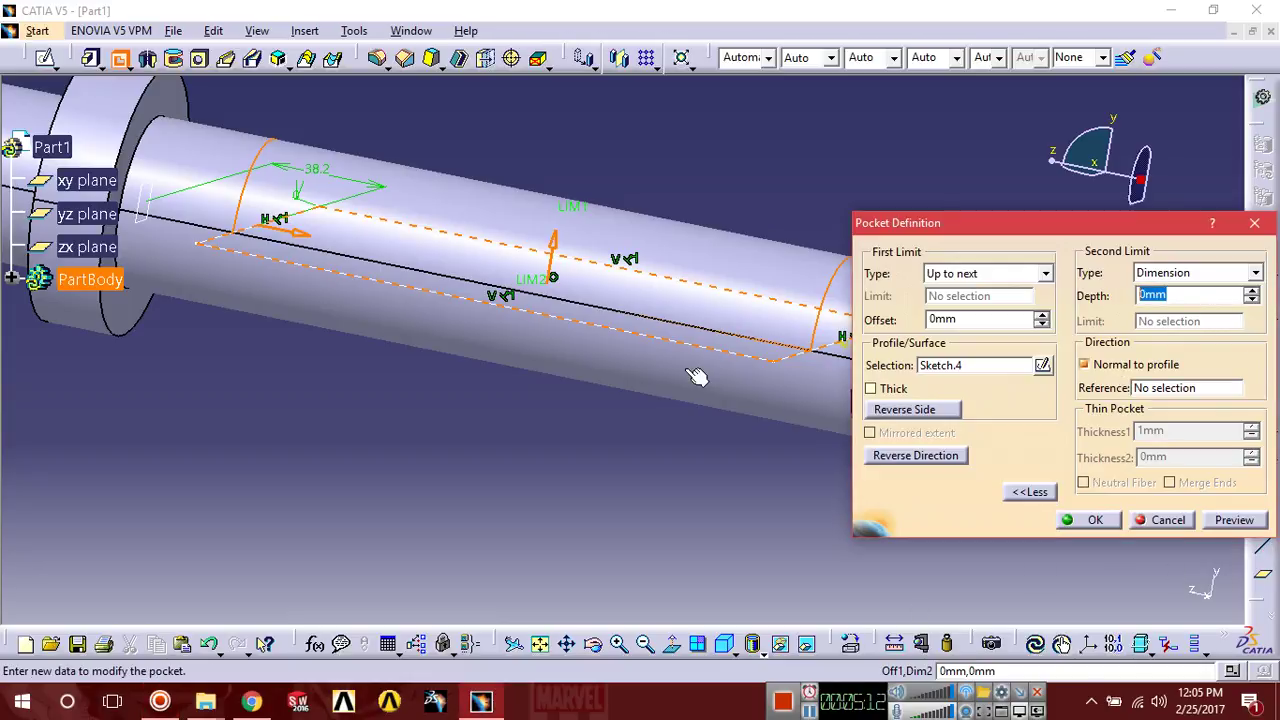
pyautogui.click(1232, 520)
pyautogui.moveTo(630, 540); pyautogui.dragTo(516, 422, button='middle')
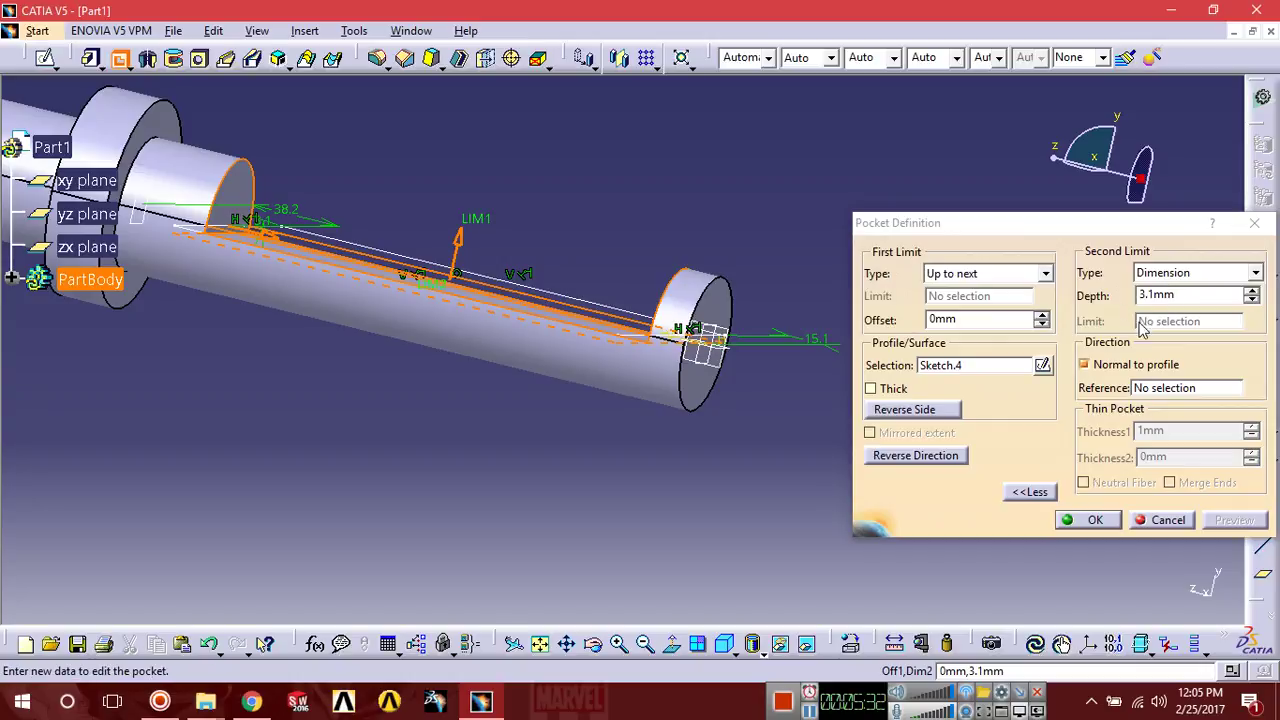
pyautogui.click(1095, 520)
pyautogui.moveTo(874, 391); pyautogui.dragTo(774, 251, button='middle')
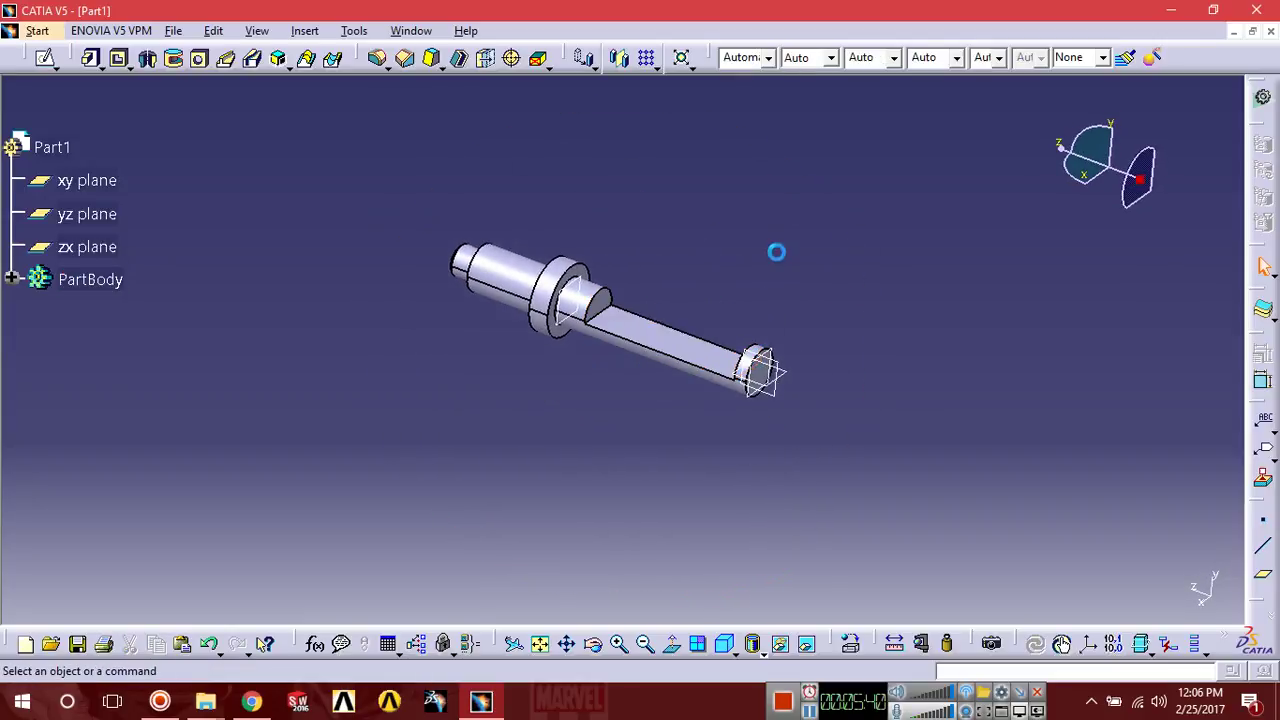
# Start a sketch on the pocketed flat face and draw two small circles near its ends
pyautogui.click(651, 341)
pyautogui.click(44, 57)
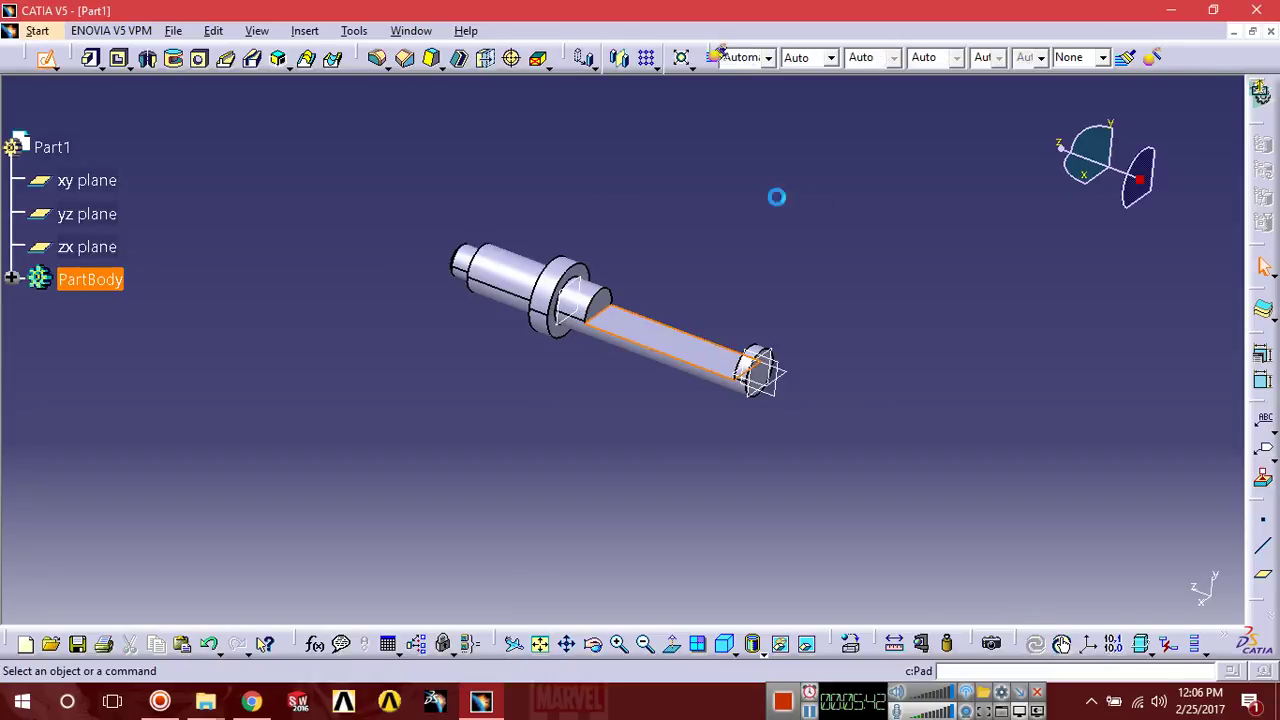
pyautogui.moveTo(600, 350)
pyautogui.mouseDown(button='middle')
pyautogui.moveTo(506, 244)
pyautogui.moveTo(842, 413)
pyautogui.mouseUp(button='middle')
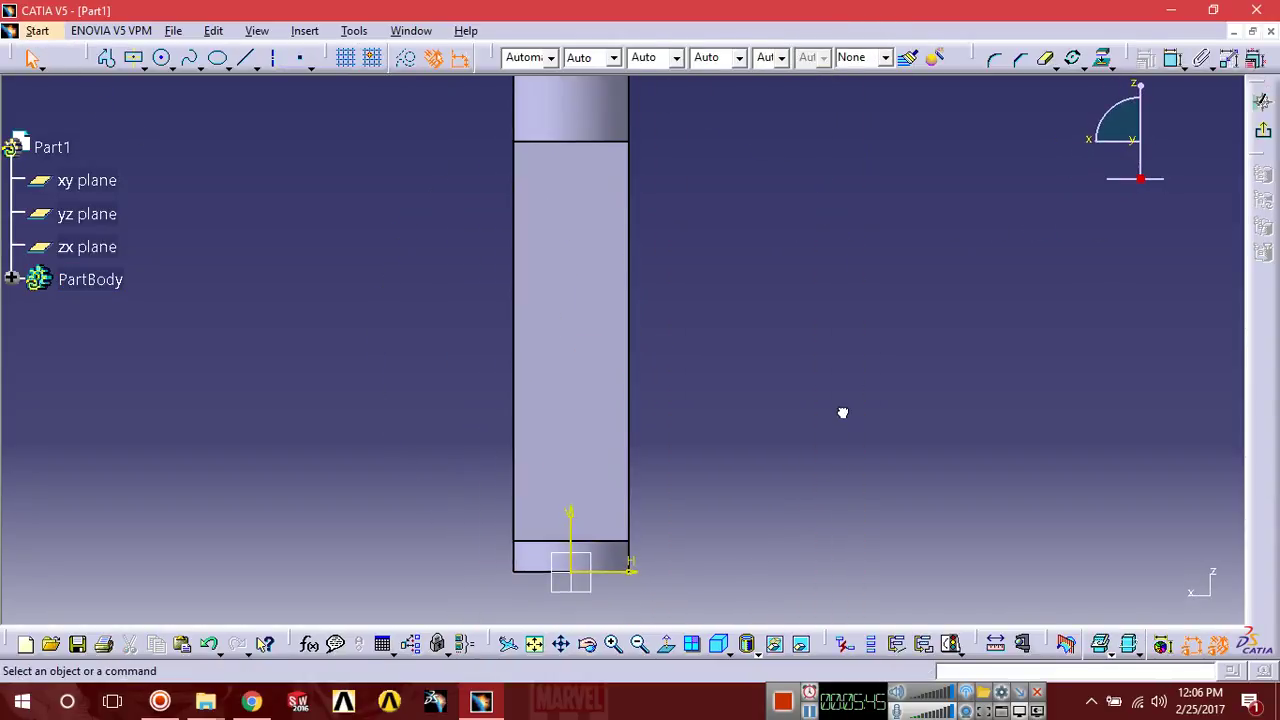
pyautogui.click(163, 59)
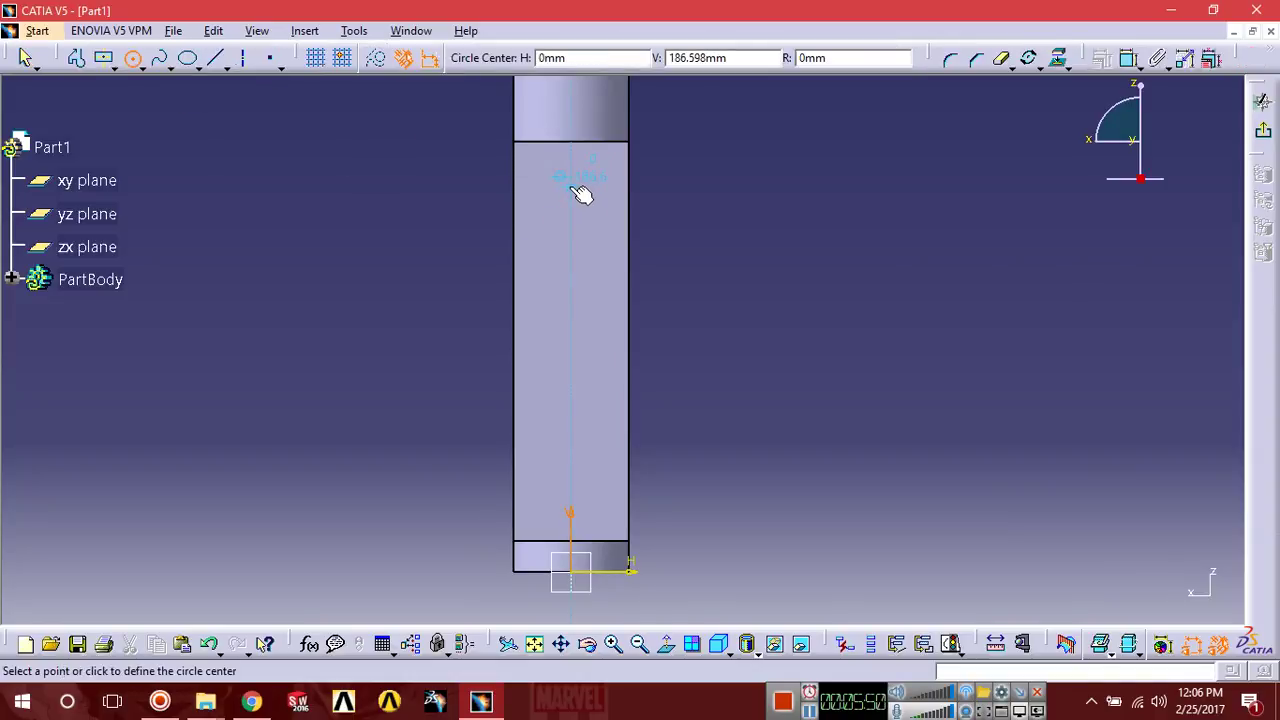
pyautogui.click(572, 187)
pyautogui.click(584, 190)
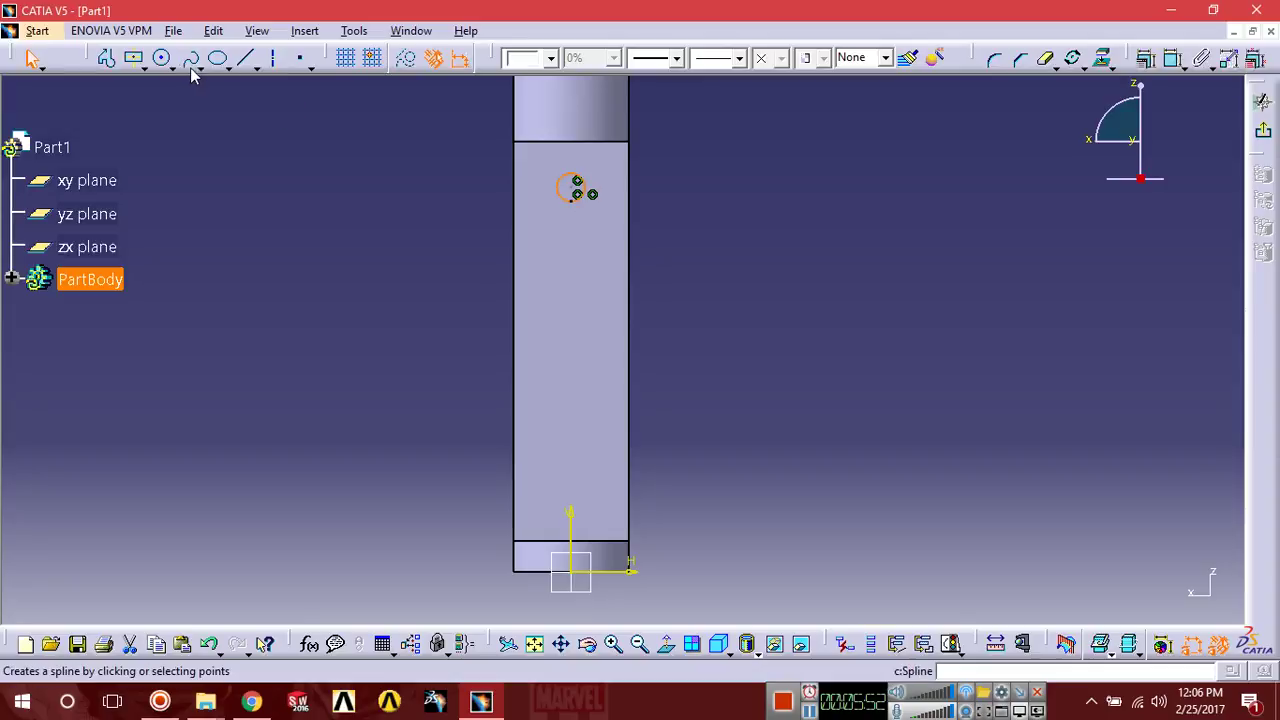
pyautogui.click(133, 58)
pyautogui.click(574, 427)
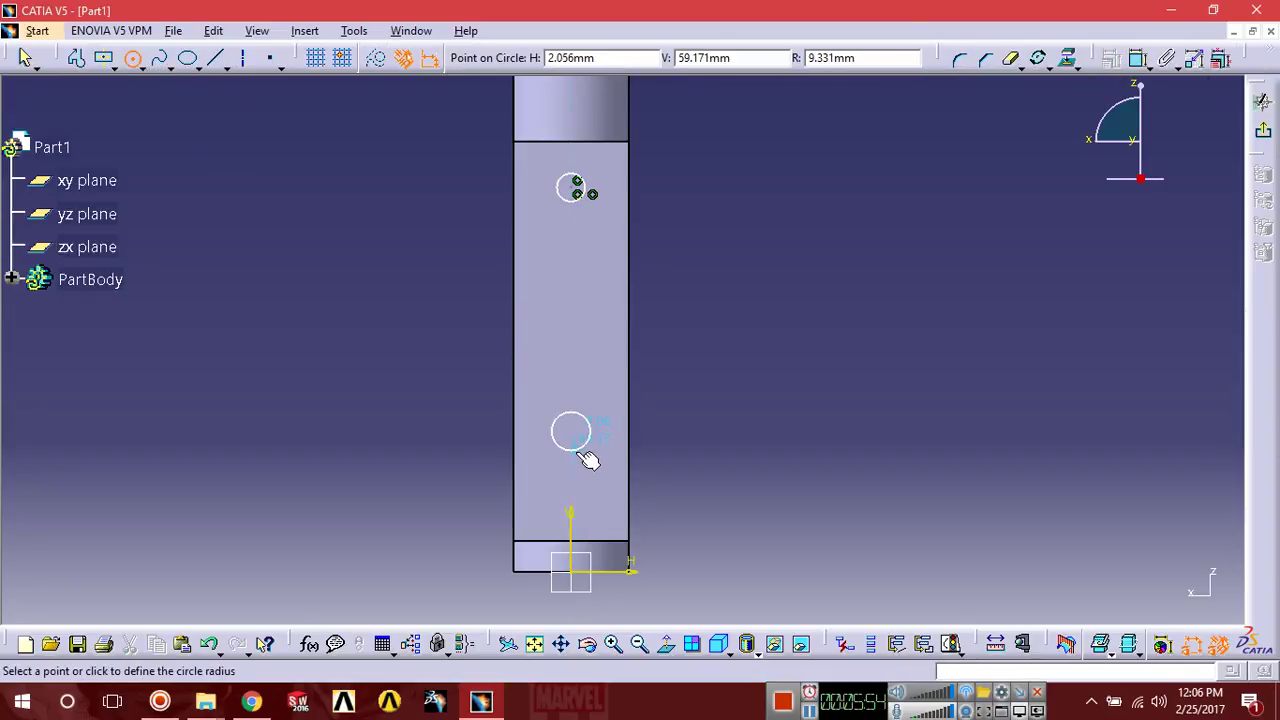
pyautogui.click(590, 432)
# Dimension the lower circle's diameter to 12.5 mm
pyautogui.click(1145, 58)
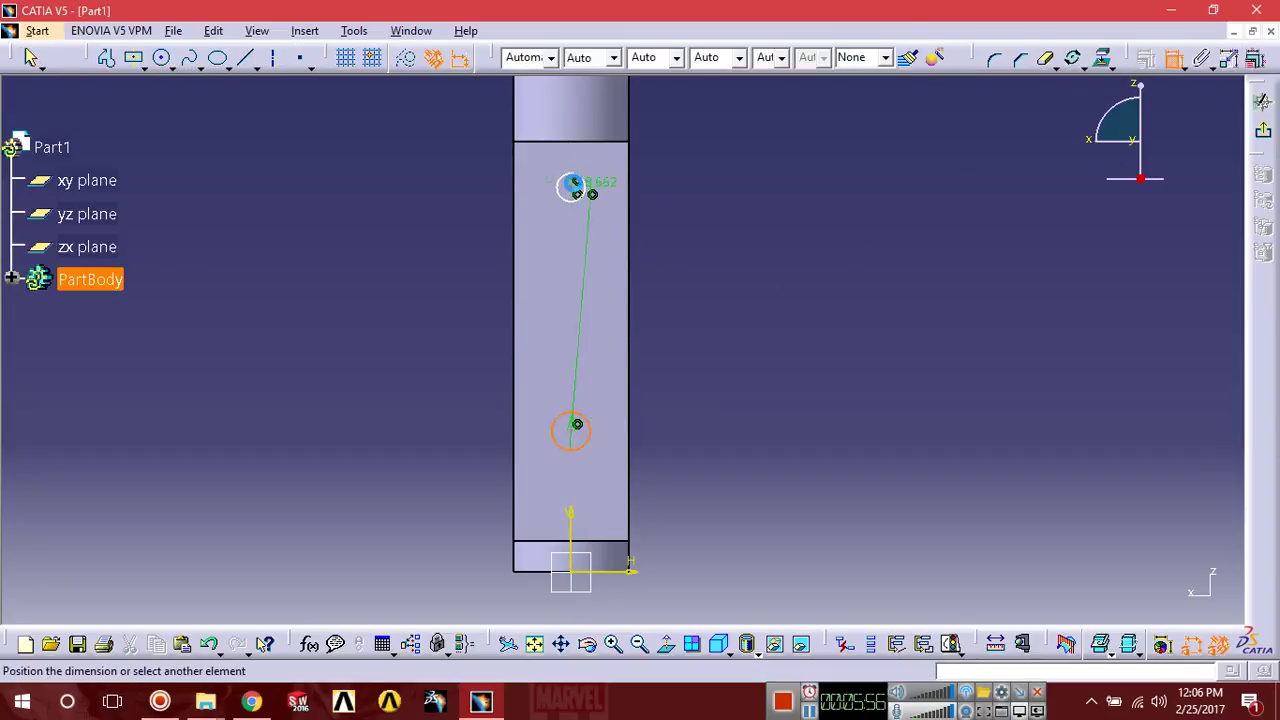
pyautogui.click(800, 227)
pyautogui.doubleClick(792, 229)
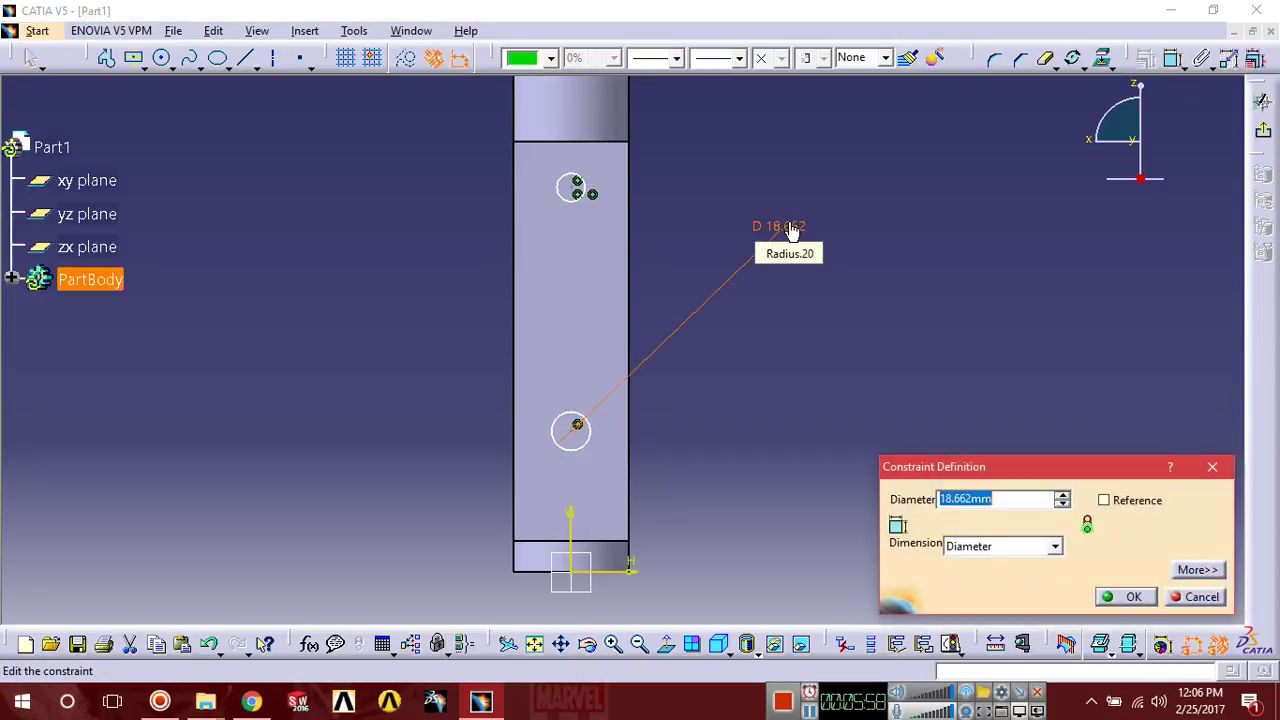
pyautogui.write('12.')
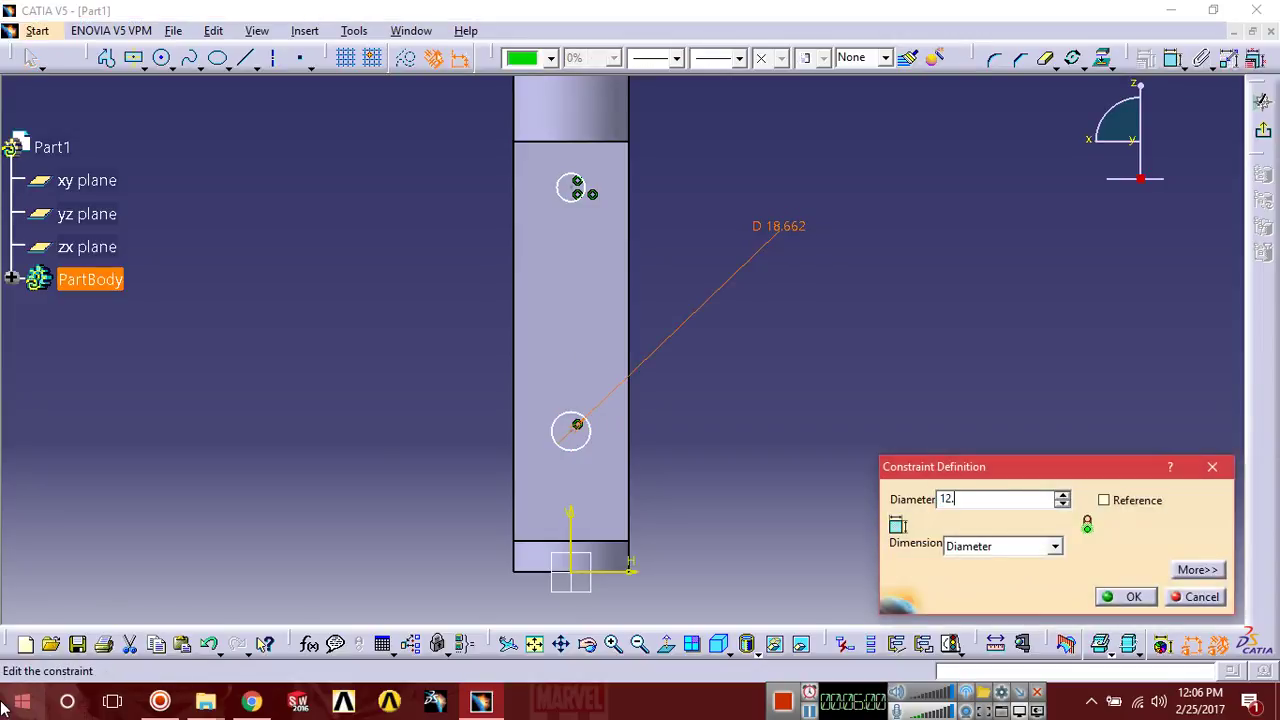
pyautogui.write('5mm')
pyautogui.press('Return')
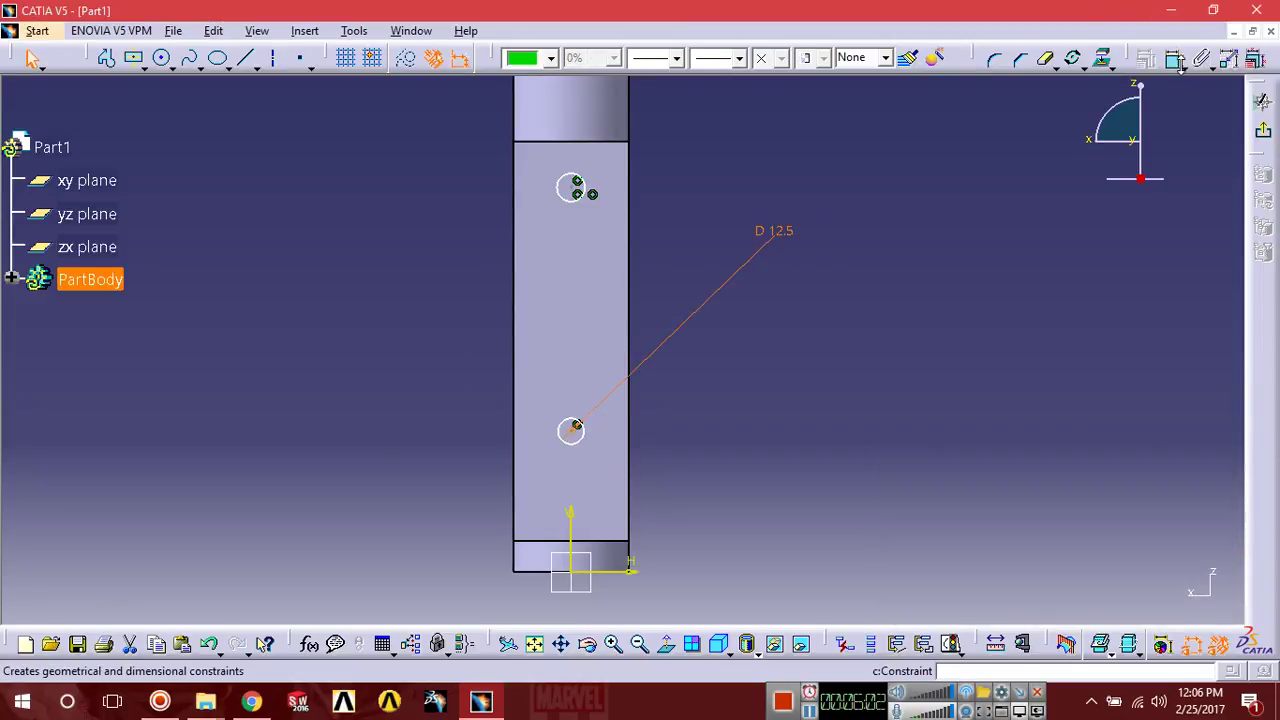
# Dimension the upper circle's diameter to 12.5 mm as well
pyautogui.click(580, 186)
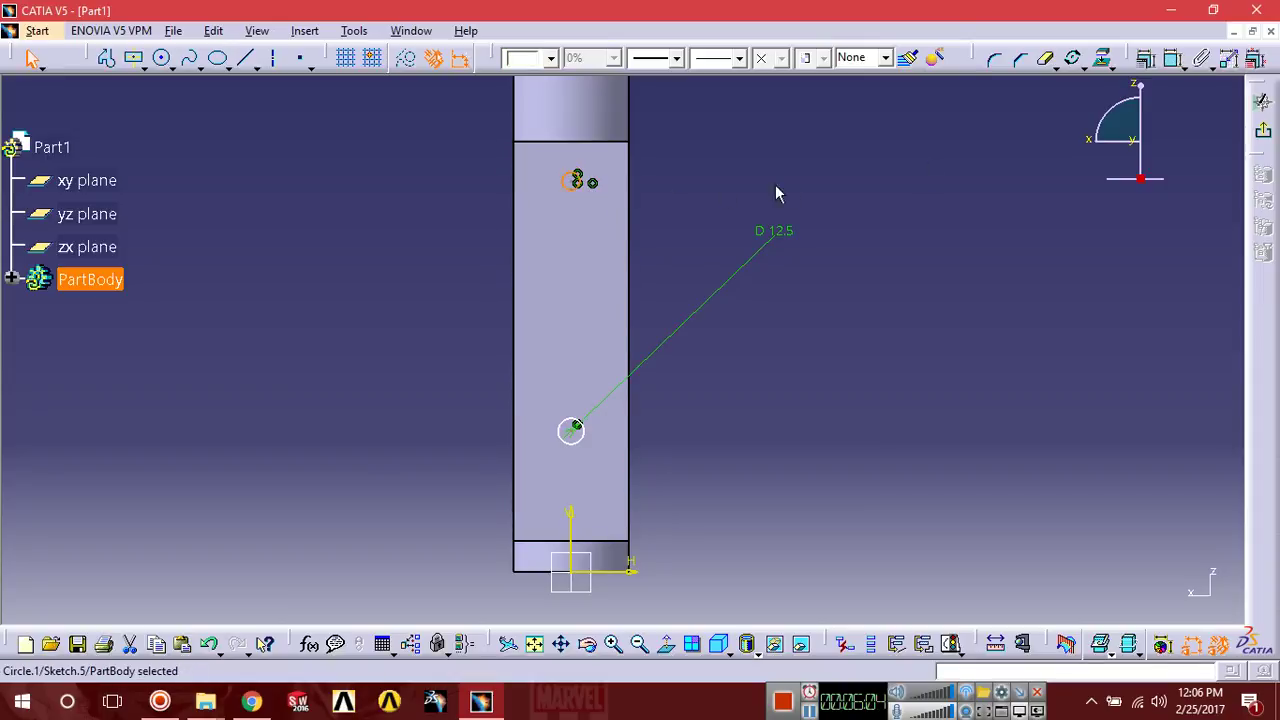
pyautogui.click(706, 196)
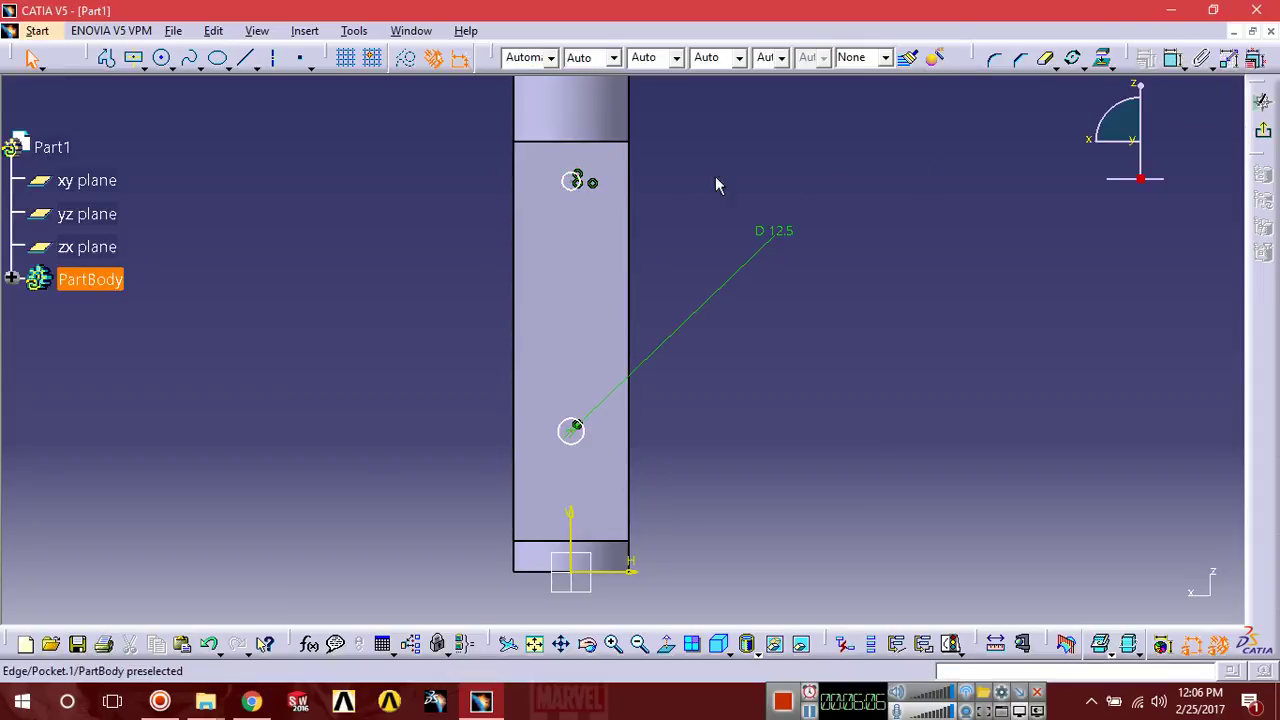
pyautogui.click(1173, 57)
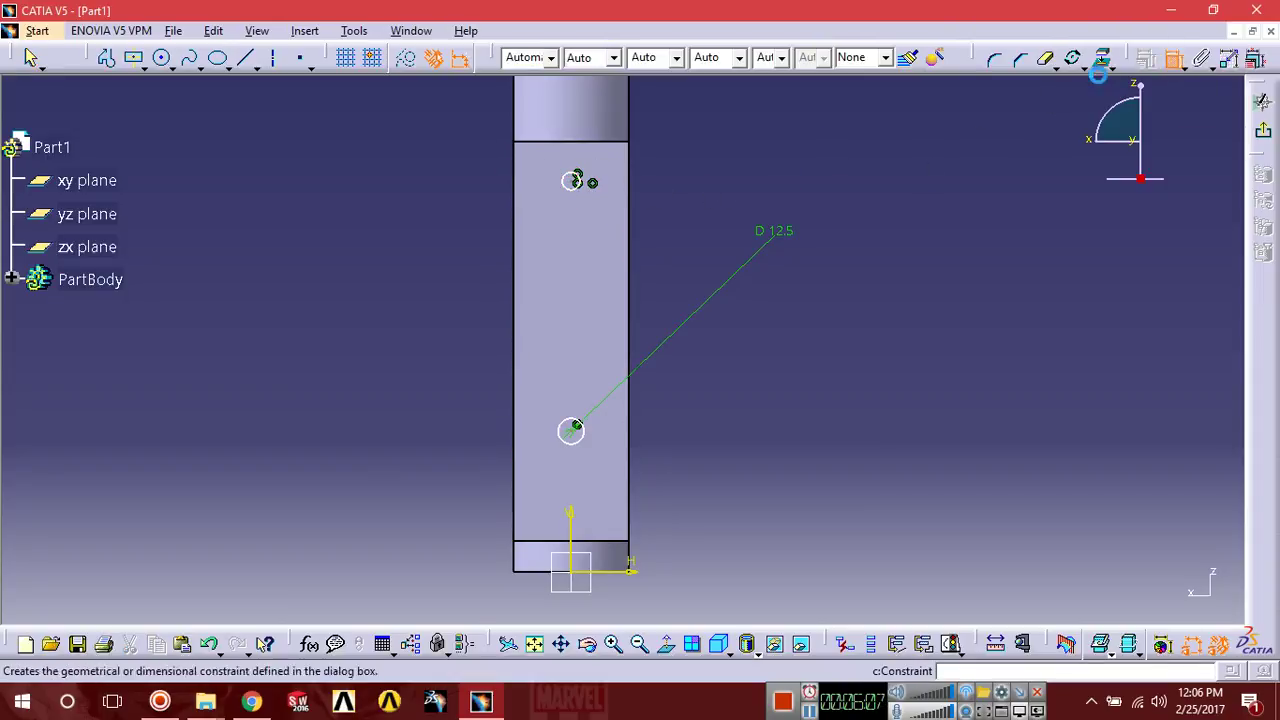
pyautogui.click(580, 186)
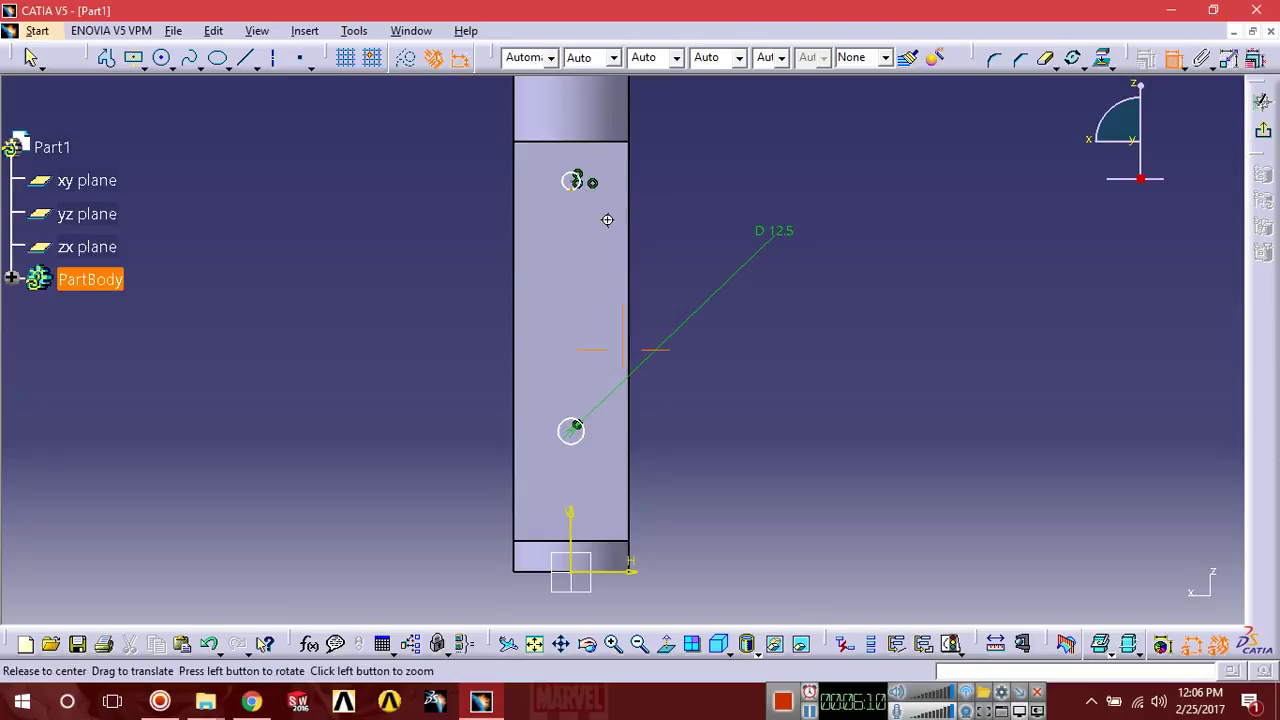
pyautogui.moveTo(607, 219); pyautogui.dragTo(600, 157, button='middle')
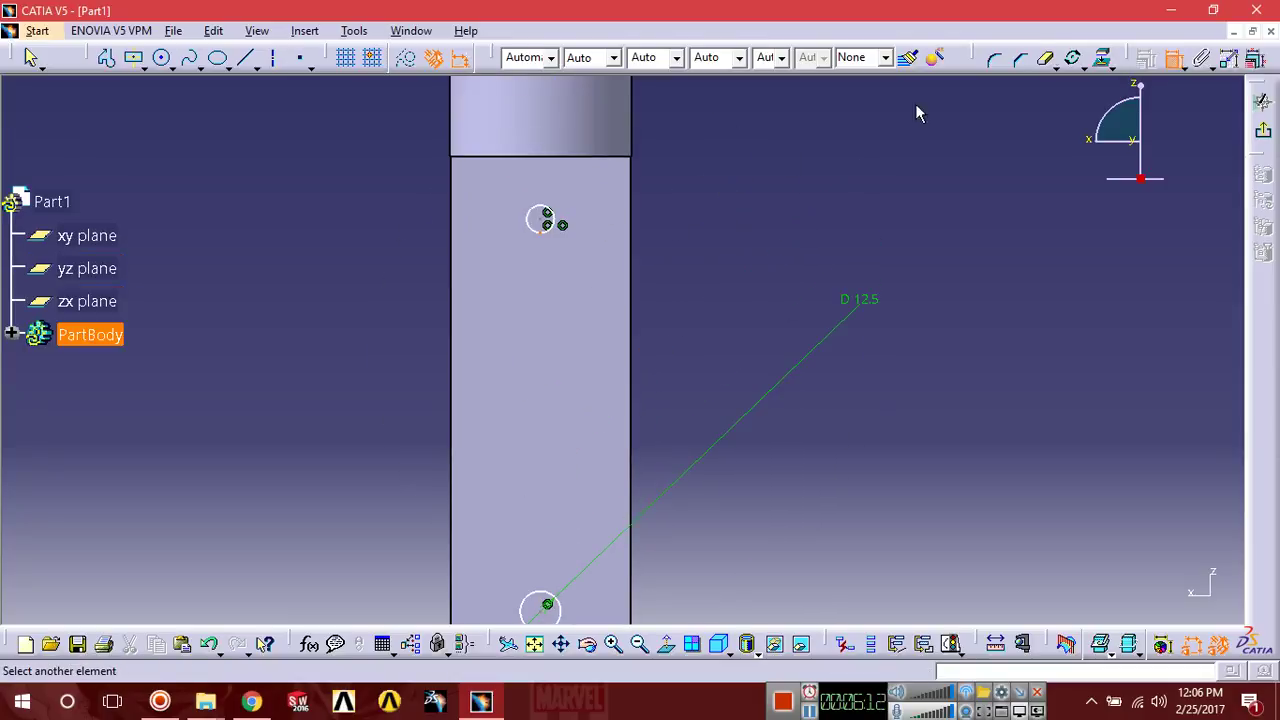
pyautogui.press('Escape')
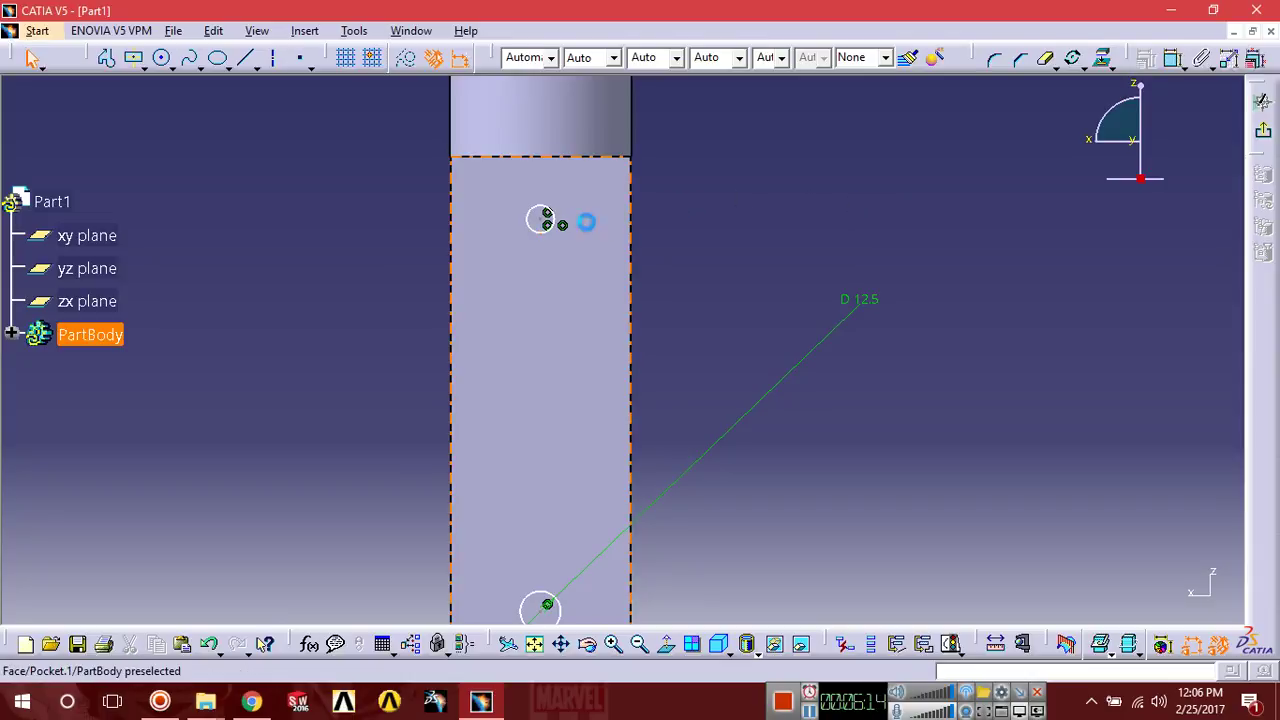
pyautogui.click(540, 220)
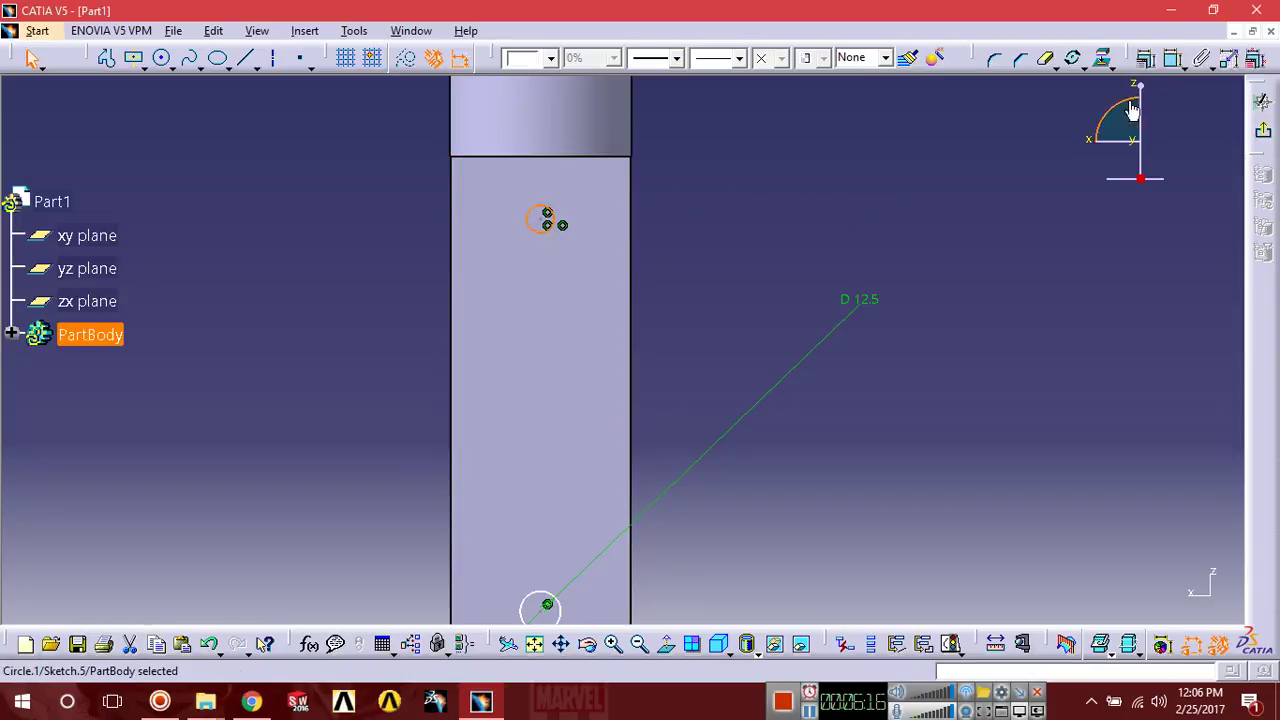
pyautogui.click(1146, 58)
pyautogui.click(714, 220)
pyautogui.click(727, 220)
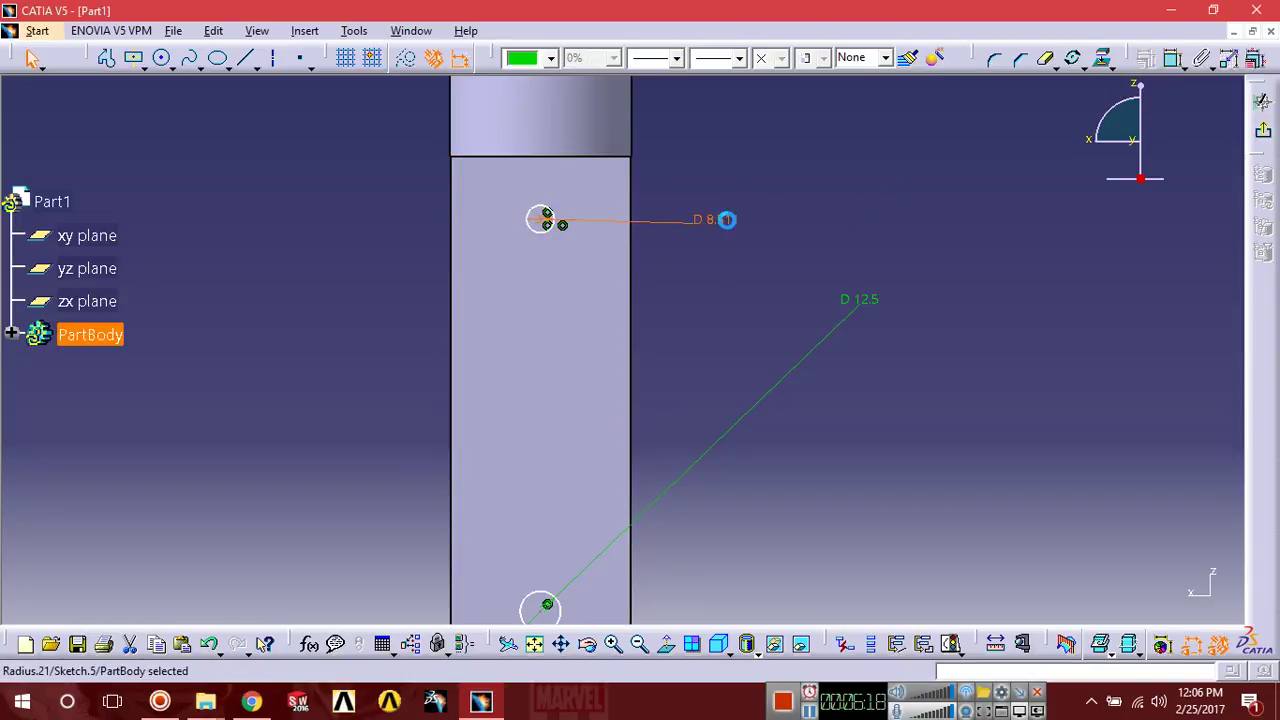
pyautogui.doubleClick(727, 220)
pyautogui.write('12.5mm')
pyautogui.press('Return')
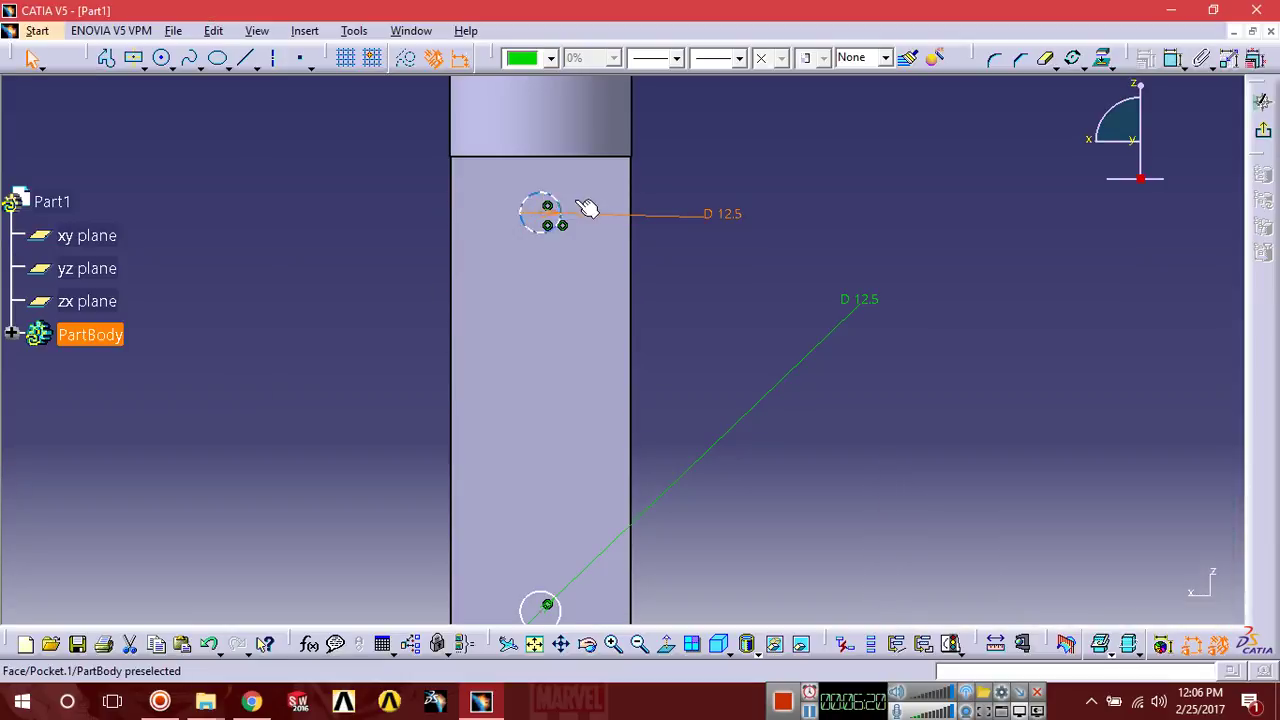
pyautogui.moveTo(820, 281)
pyautogui.mouseDown(button='middle')
pyautogui.moveTo(809, 300)
pyautogui.moveTo(812, 290)
pyautogui.mouseUp(button='middle')
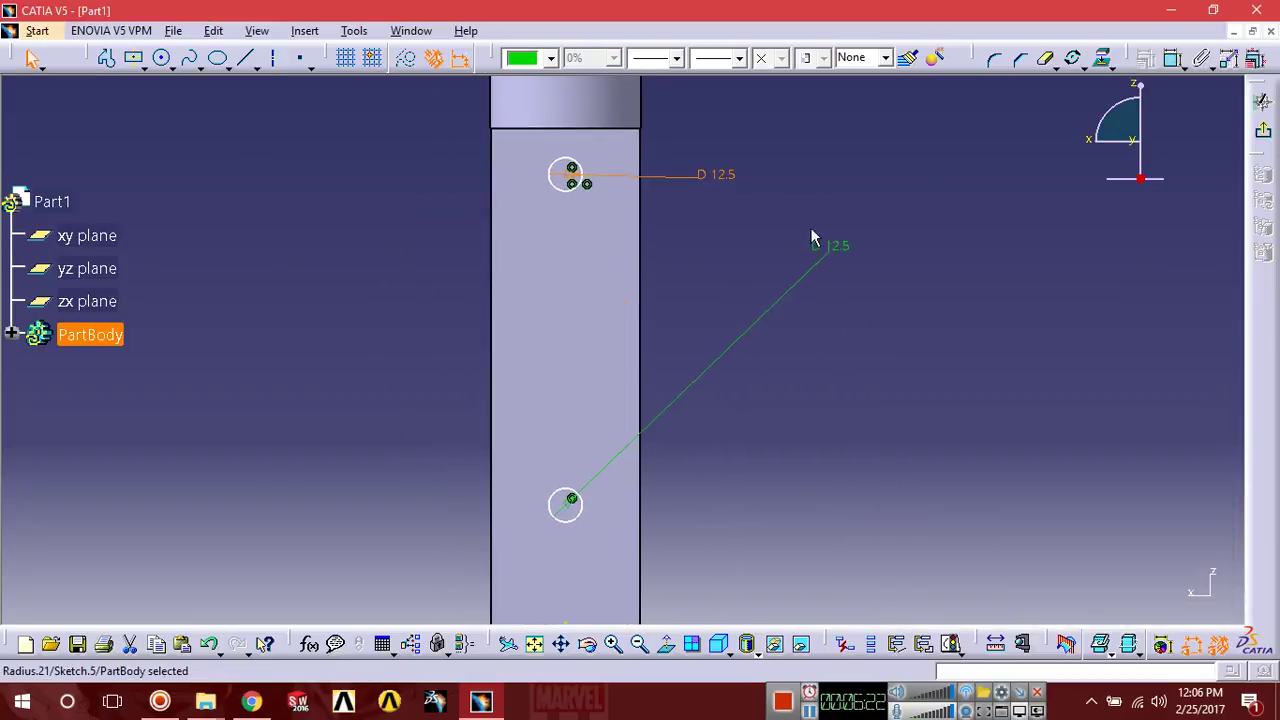
pyautogui.click(1173, 58)
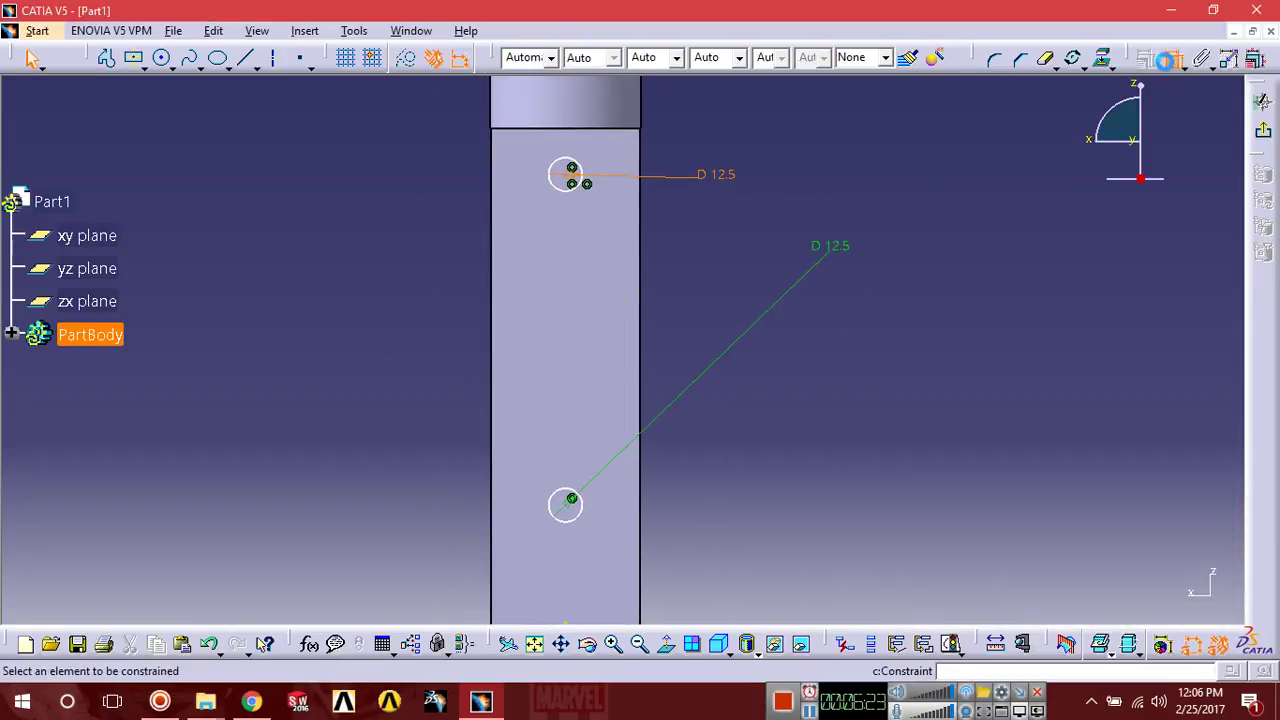
# Constrain the distance between the two circle centres to 100 mm
pyautogui.click(572, 175)
pyautogui.click(571, 500)
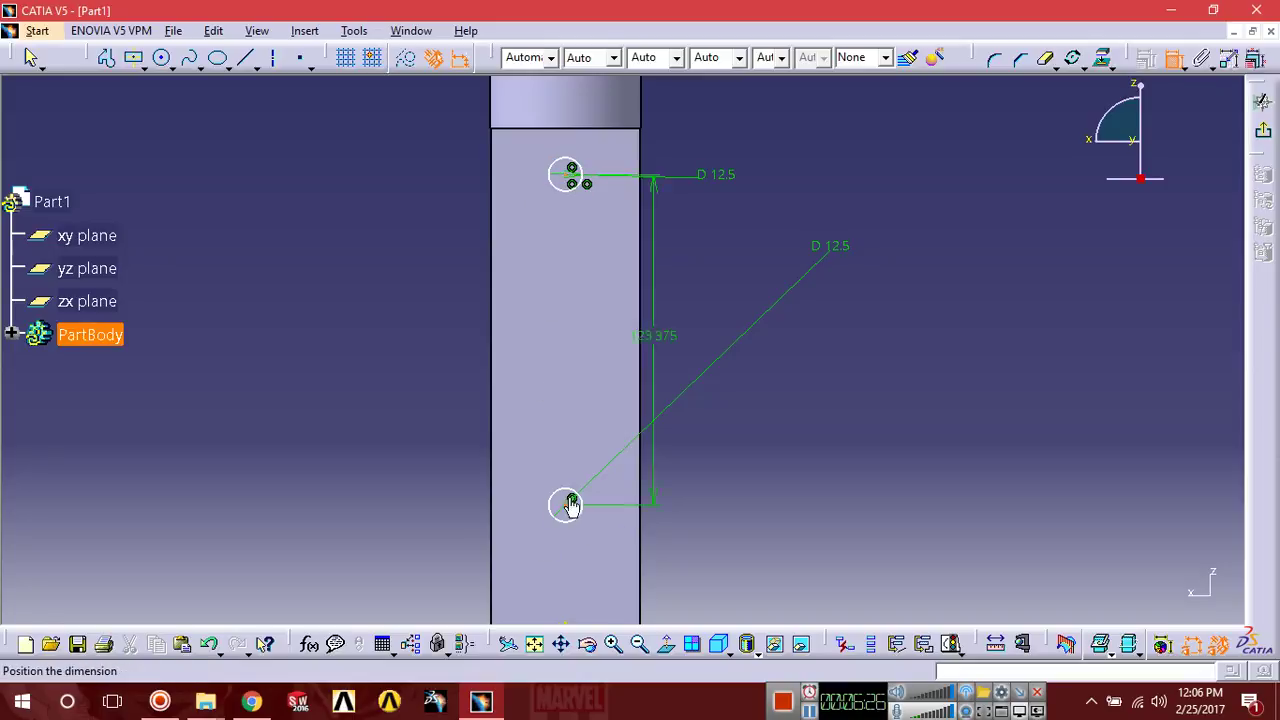
pyautogui.click(708, 349)
pyautogui.doubleClick(708, 345)
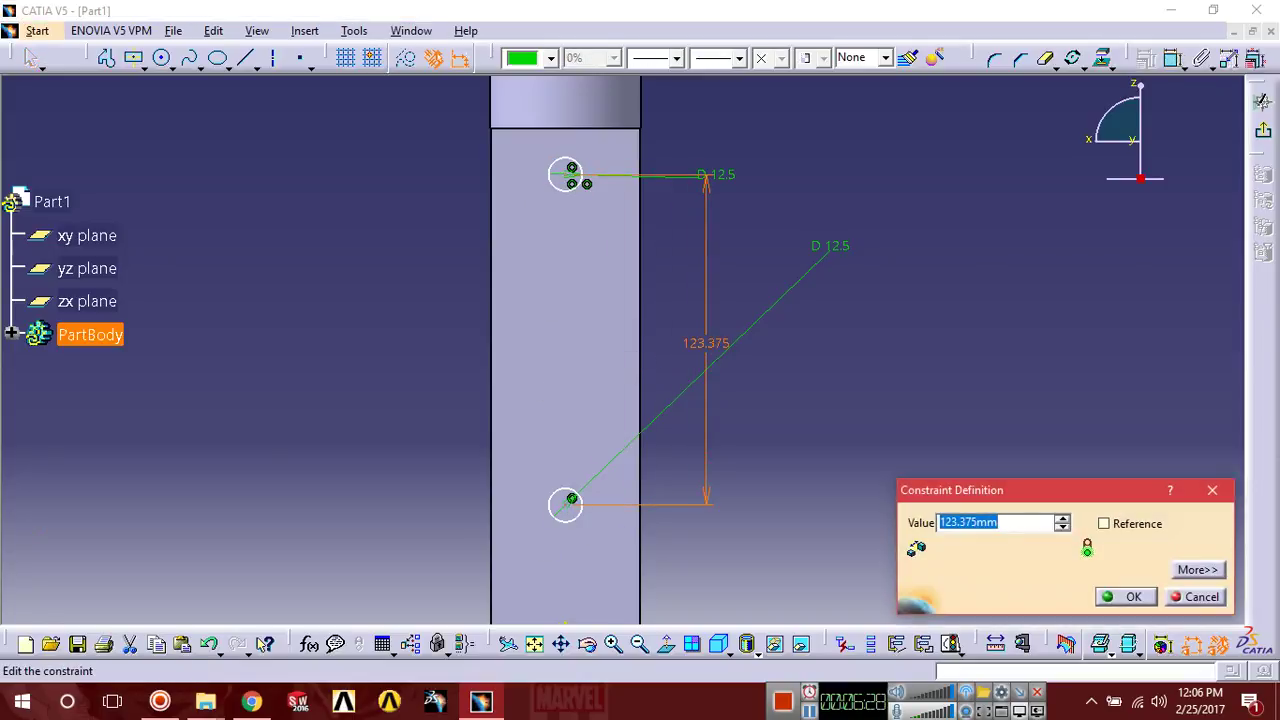
pyautogui.write('100')
pyautogui.press('Return')
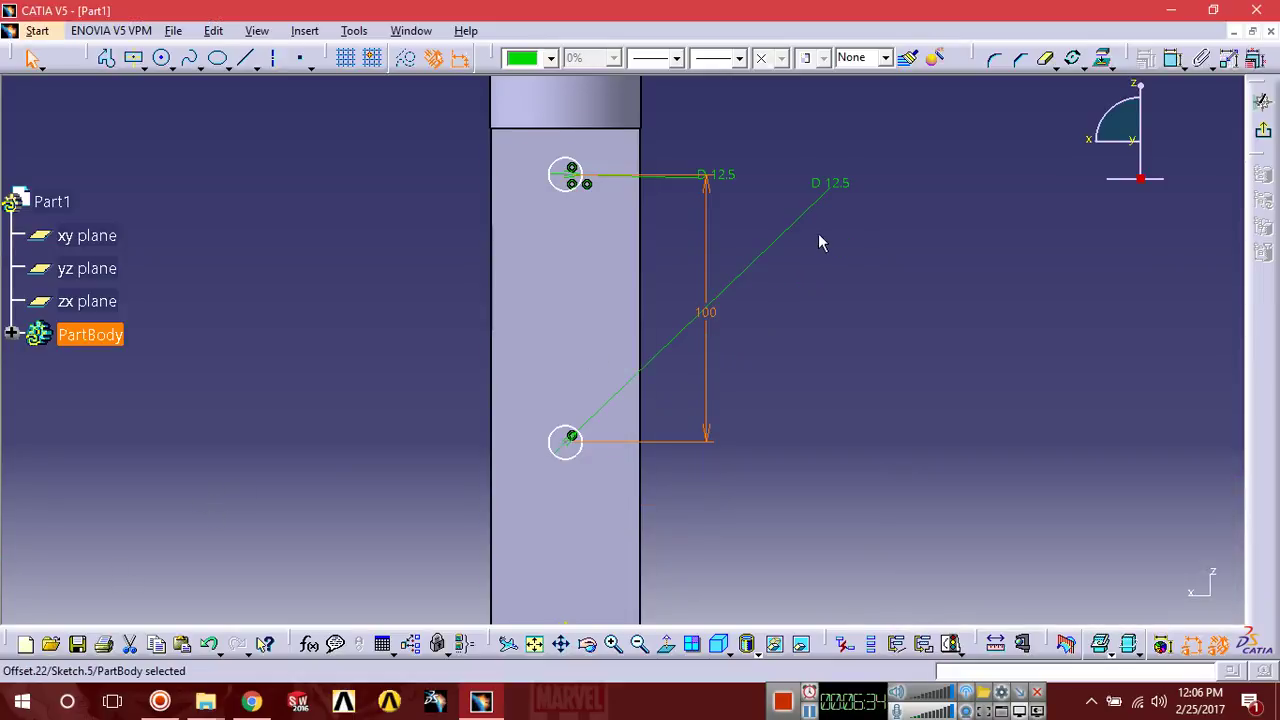
# Set the upper circle centre's distance from the flat face's top edge to 46.9 mm
pyautogui.click(1174, 57)
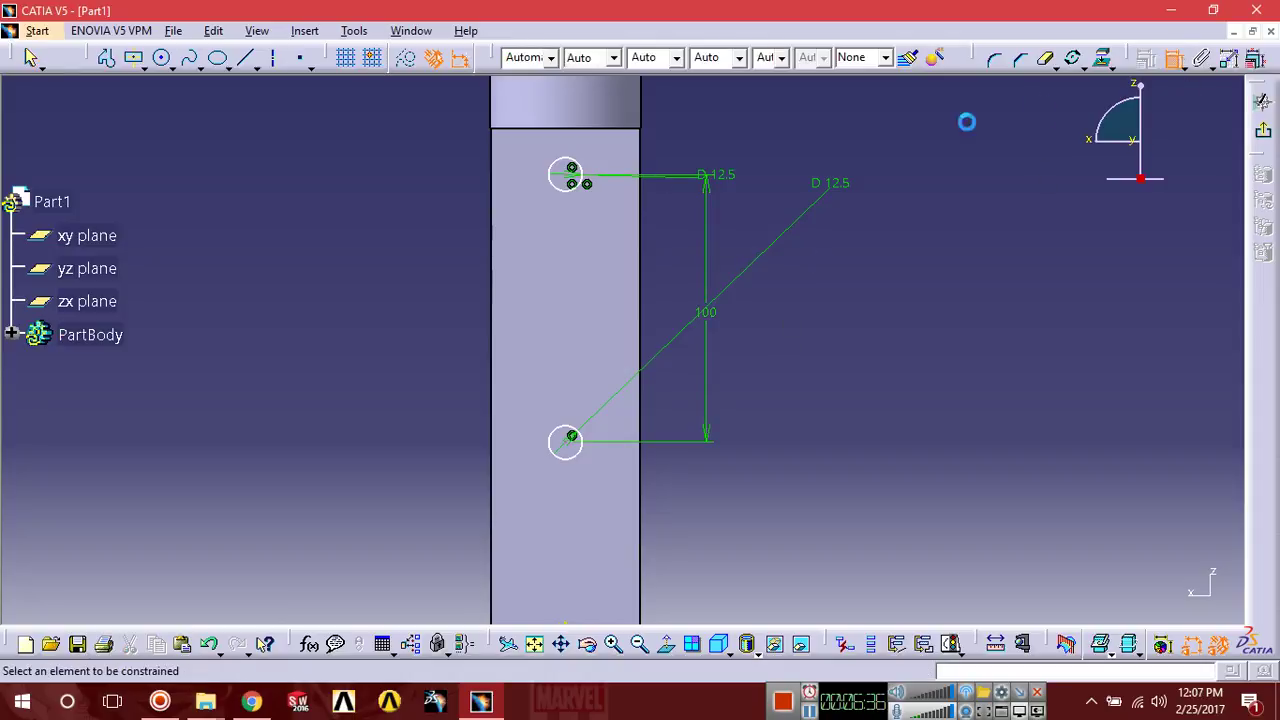
pyautogui.click(575, 178)
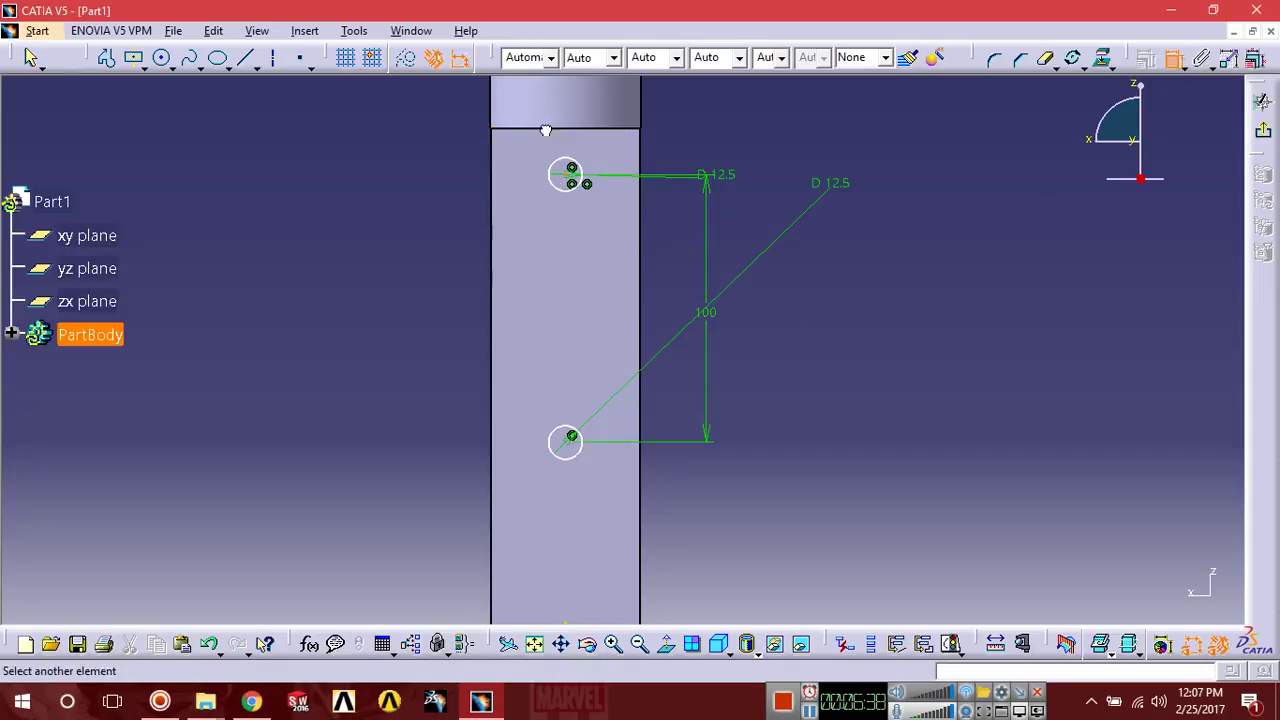
pyautogui.click(536, 129)
pyautogui.doubleClick(346, 131)
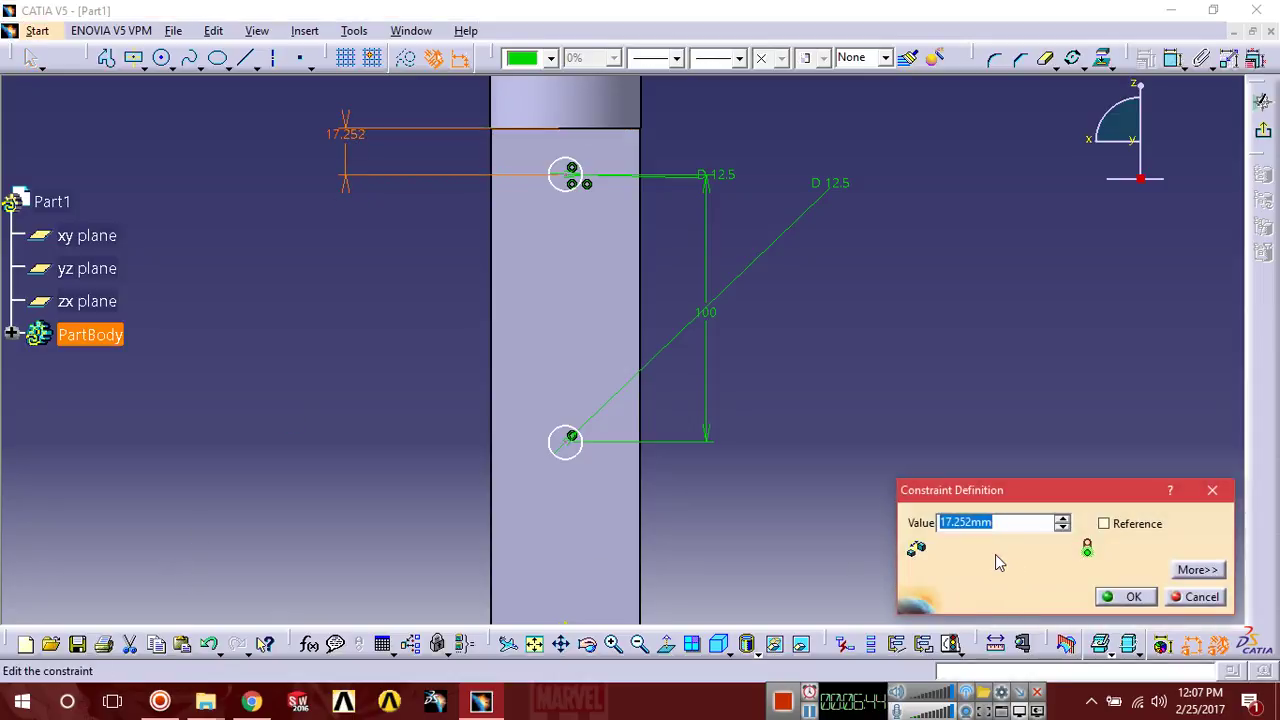
pyautogui.write('46.9')
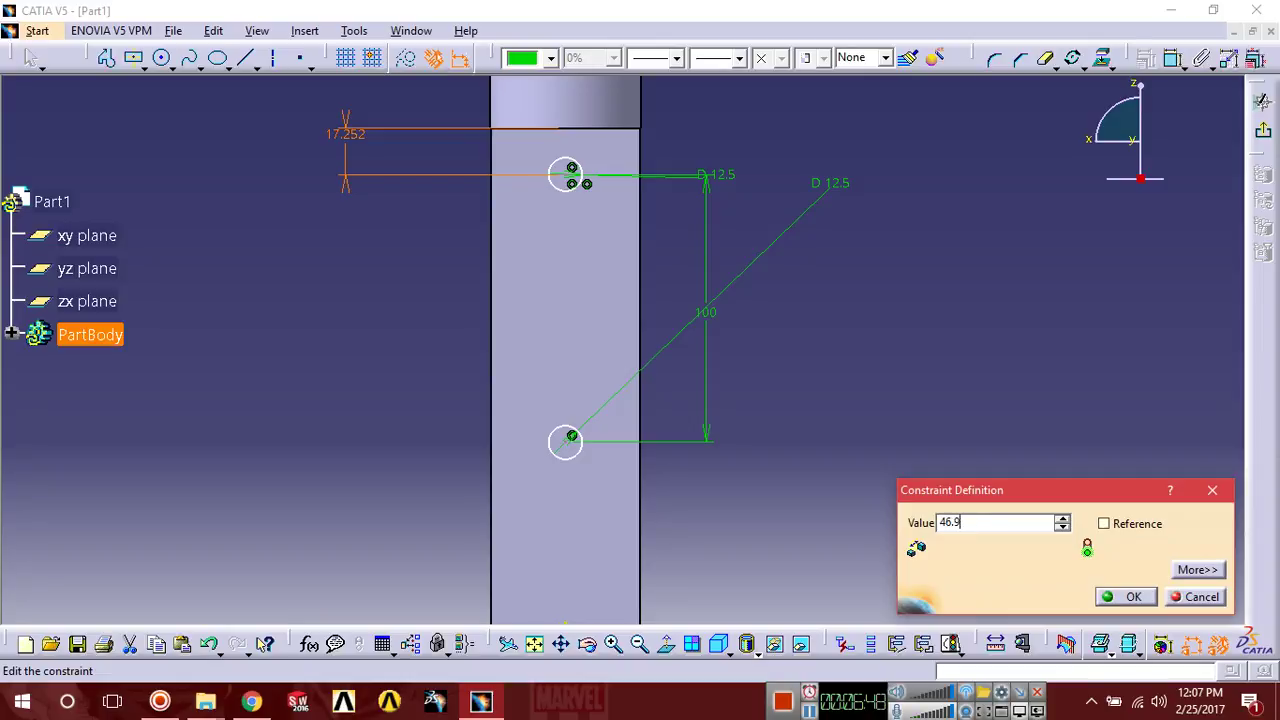
pyautogui.click(1130, 598)
pyautogui.moveTo(920, 407); pyautogui.dragTo(791, 351, button='middle')
# Pocket the circle sketch into two reversed through holes, then start saving the part as Shaft
pyautogui.click(1263, 130)
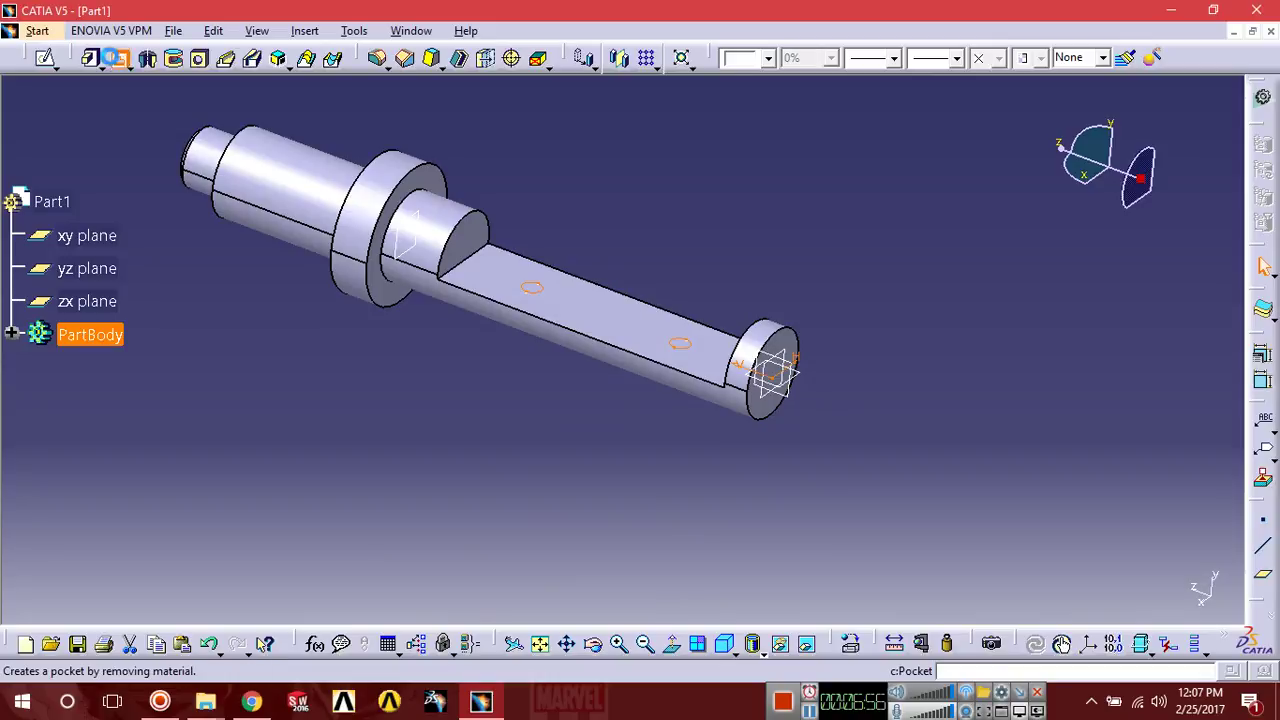
pyautogui.click(118, 57)
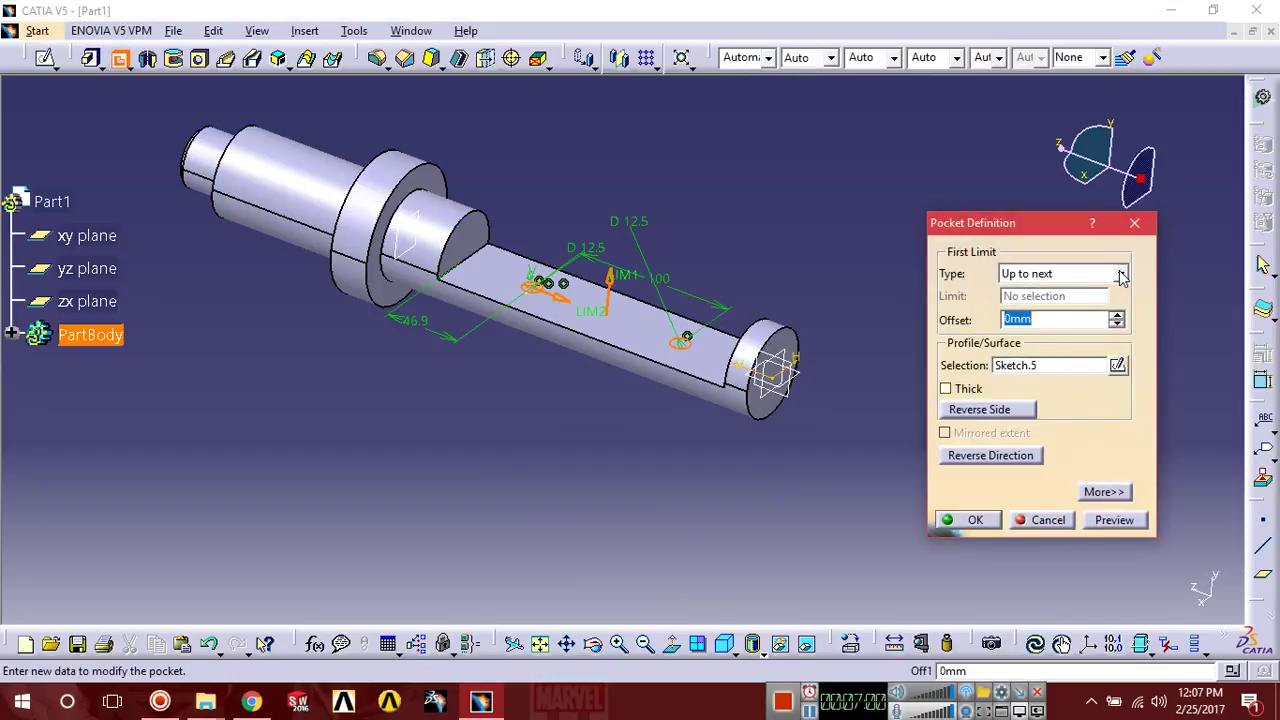
pyautogui.click(992, 458)
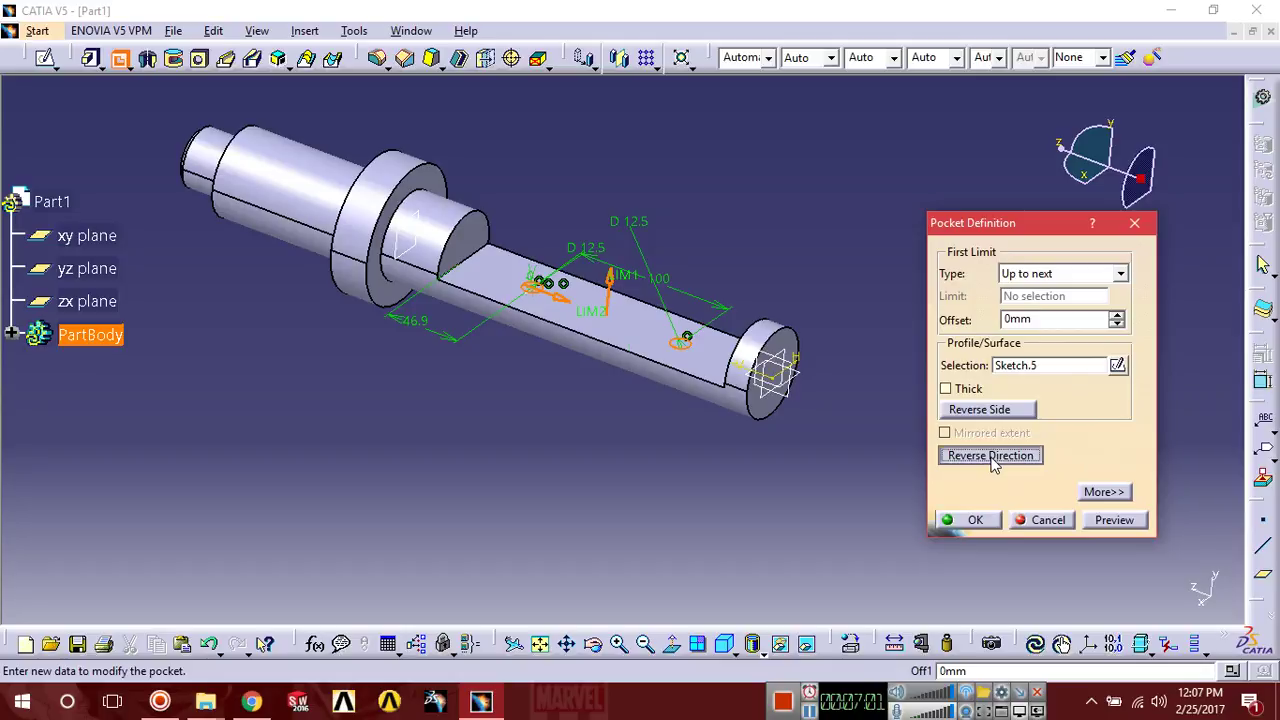
pyautogui.click(1108, 519)
pyautogui.moveTo(752, 462); pyautogui.dragTo(513, 428, button='middle')
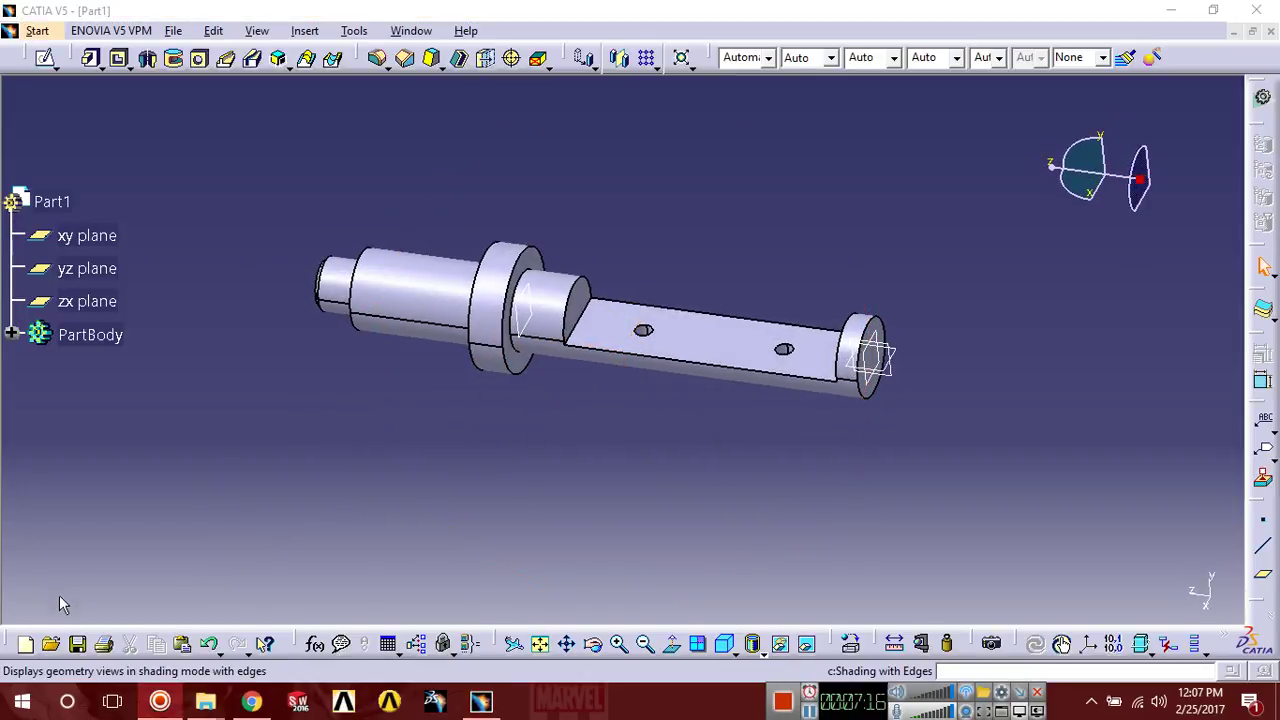
pyautogui.click(77, 643)
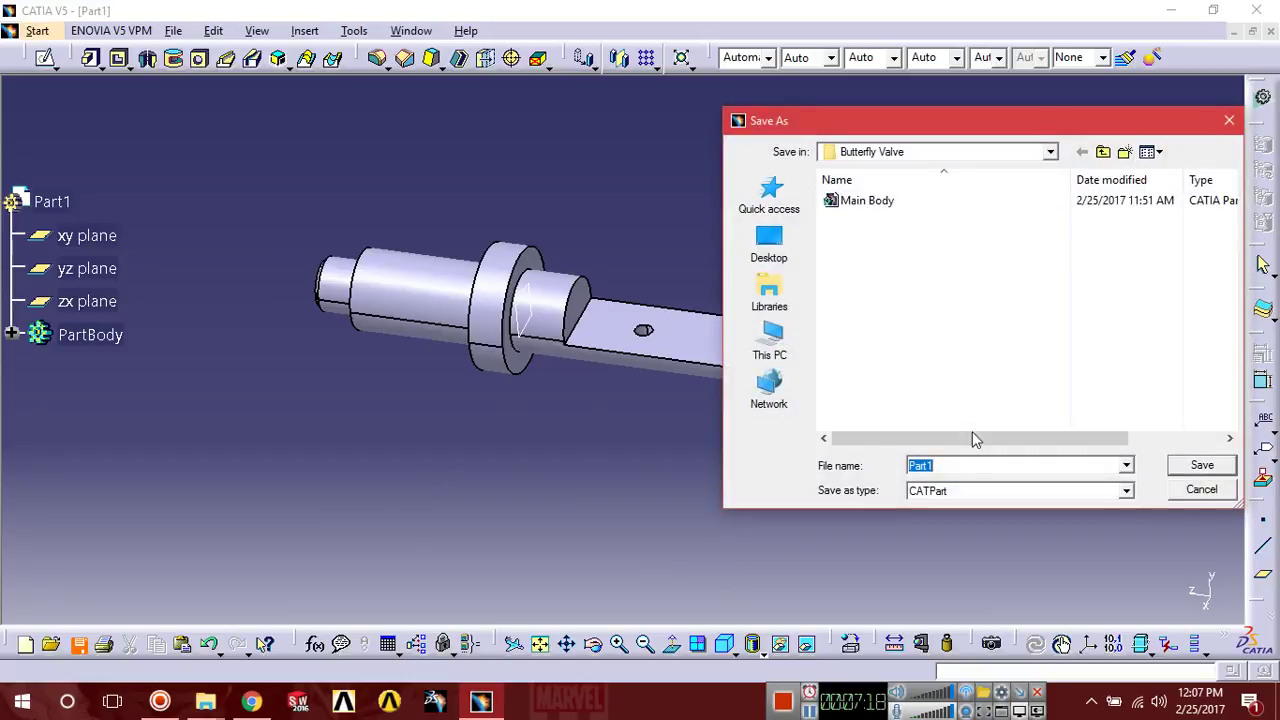
pyautogui.click(986, 465)
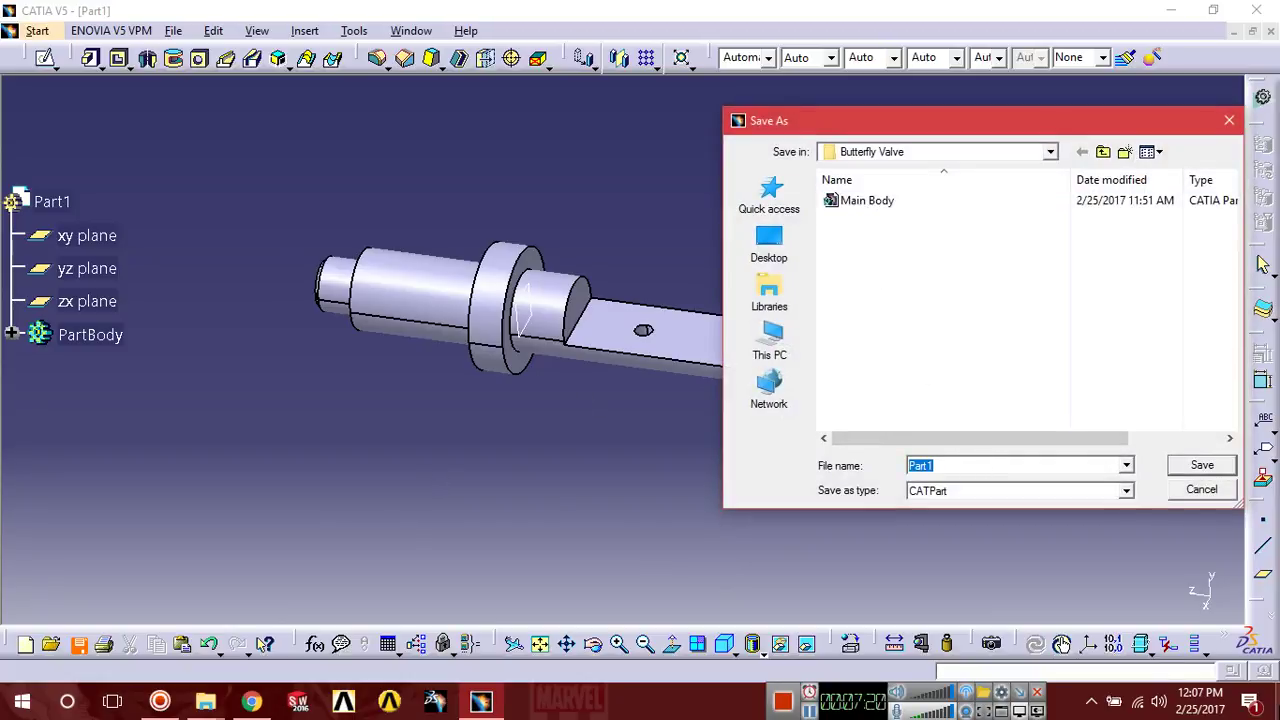